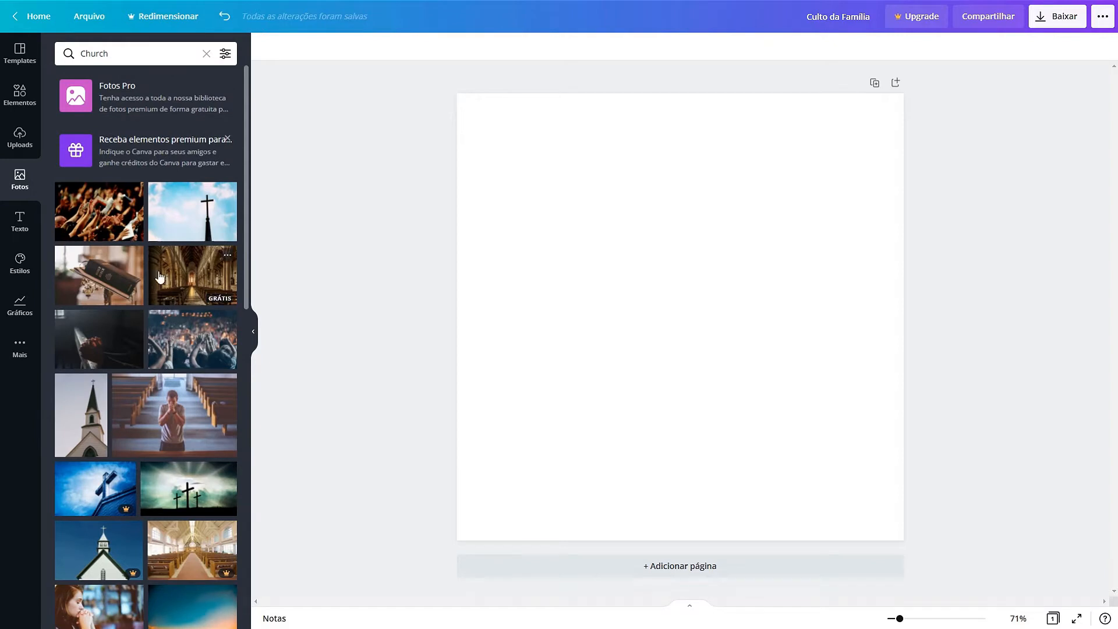
Add the photo of a crowd with raised hands and enlarge it until it covers the whole page.
{"action": "left_click", "coordinate": [178, 353]}
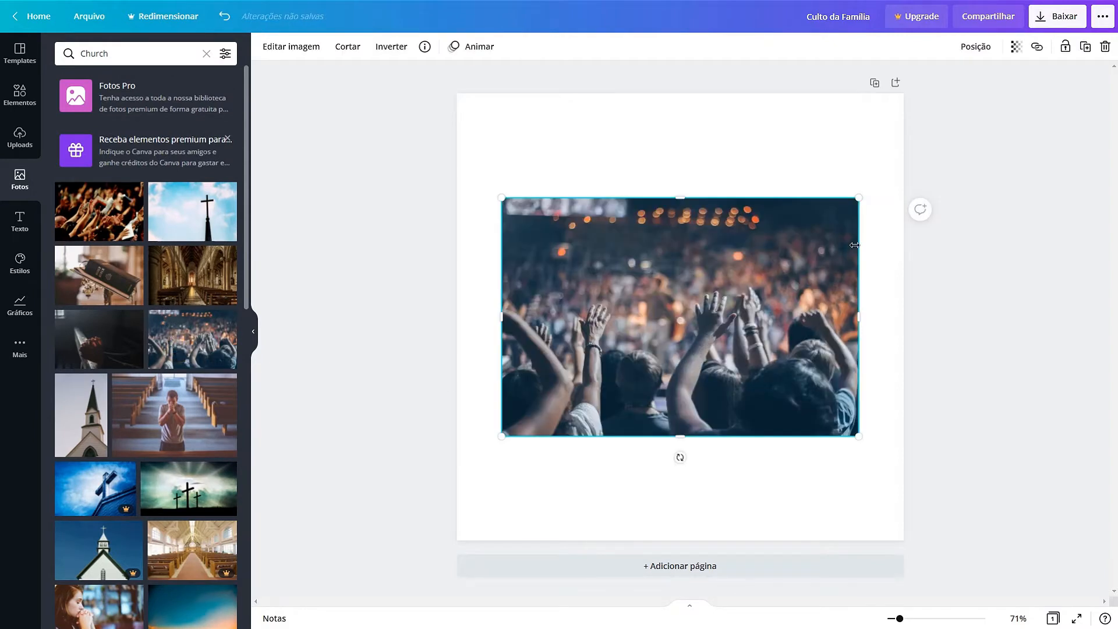
{"action": "left_click_drag", "start_coordinate": [857, 199], "coordinate": [1079, 93]}
{"action": "left_click_drag", "start_coordinate": [832, 393], "coordinate": [836, 373]}
{"action": "left_click_drag", "start_coordinate": [1059, 545], "coordinate": [1075, 552]}
{"action": "left_click_drag", "start_coordinate": [980, 459], "coordinate": [976, 447]}
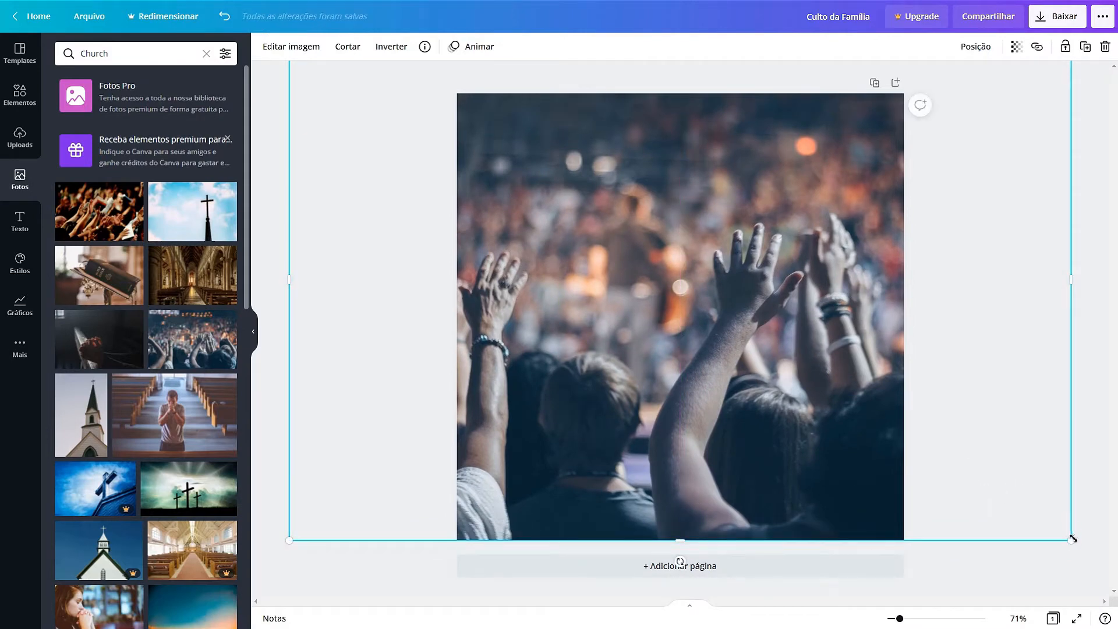
Enlarge the crowd photo slightly more and shift it to the left while it still fills the page.
{"action": "left_click_drag", "start_coordinate": [1073, 540], "coordinate": [1088, 552]}
{"action": "left_click_drag", "start_coordinate": [1011, 492], "coordinate": [1000, 486]}
{"action": "key", "text": "Left"}
{"action": "key", "text": "Left"}
{"action": "key", "text": "Left"}
{"action": "key", "text": "Left"}
{"action": "key", "text": "Left"}
{"action": "key", "text": "Left"}
{"action": "key", "text": "Left"}
{"action": "key", "text": "Left"}
{"action": "key", "text": "Left"}
{"action": "key", "text": "Left"}
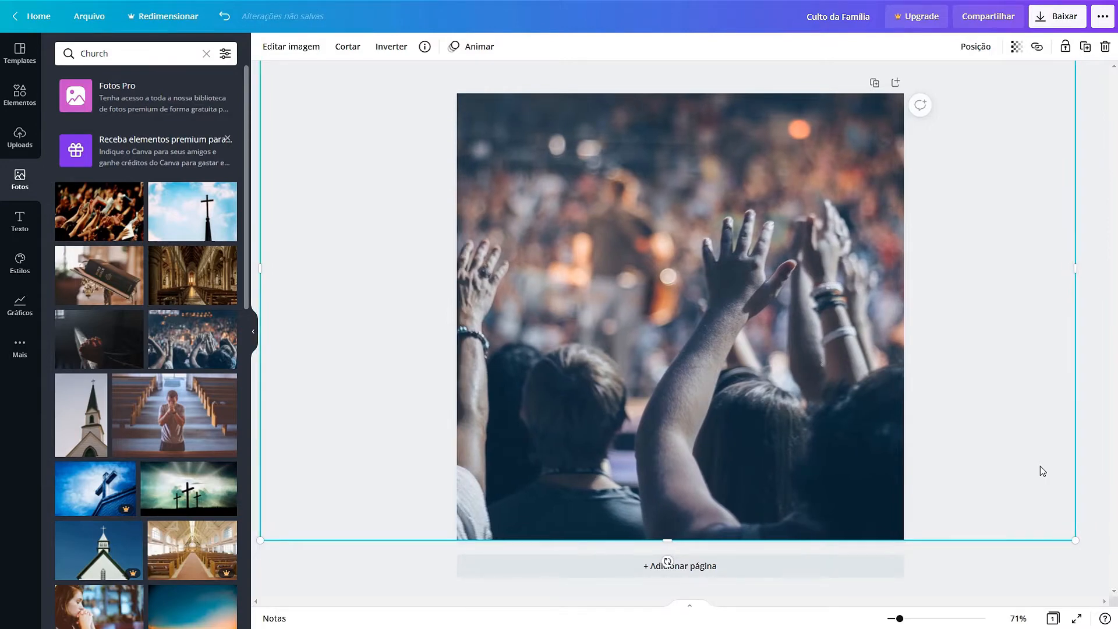
{"action": "left_click", "coordinate": [1019, 552]}
Apply the Chroma effect from the Vivid group of Fotogênico to the crowd photo.
{"action": "left_click", "coordinate": [826, 423]}
{"action": "left_click", "coordinate": [297, 46]}
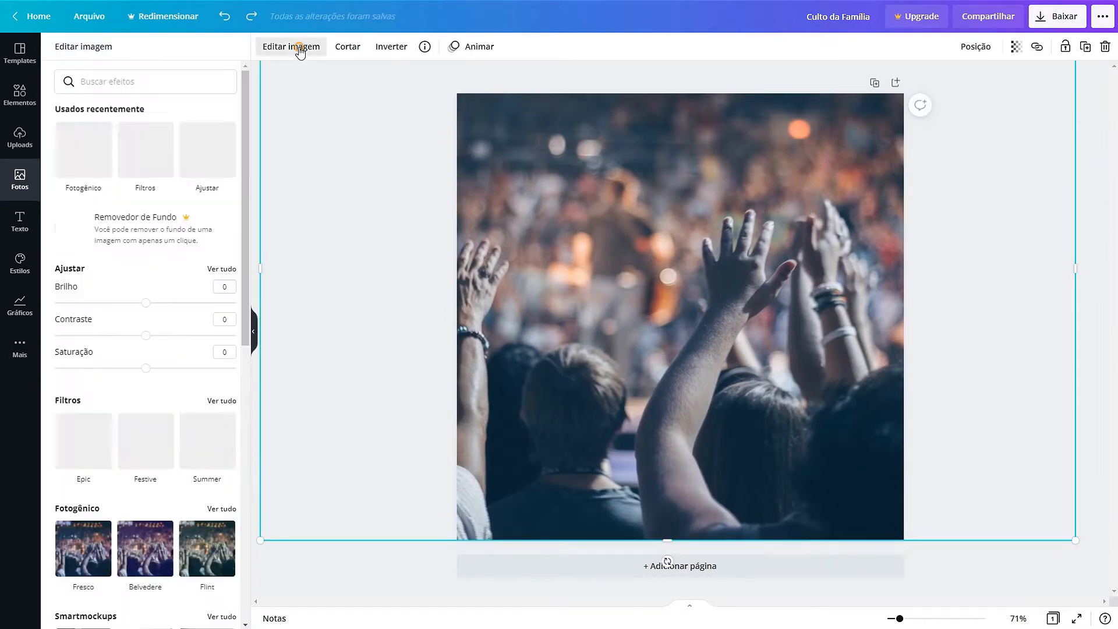
{"action": "scroll", "coordinate": [153, 277], "scroll_direction": "down", "scroll_amount": 2}
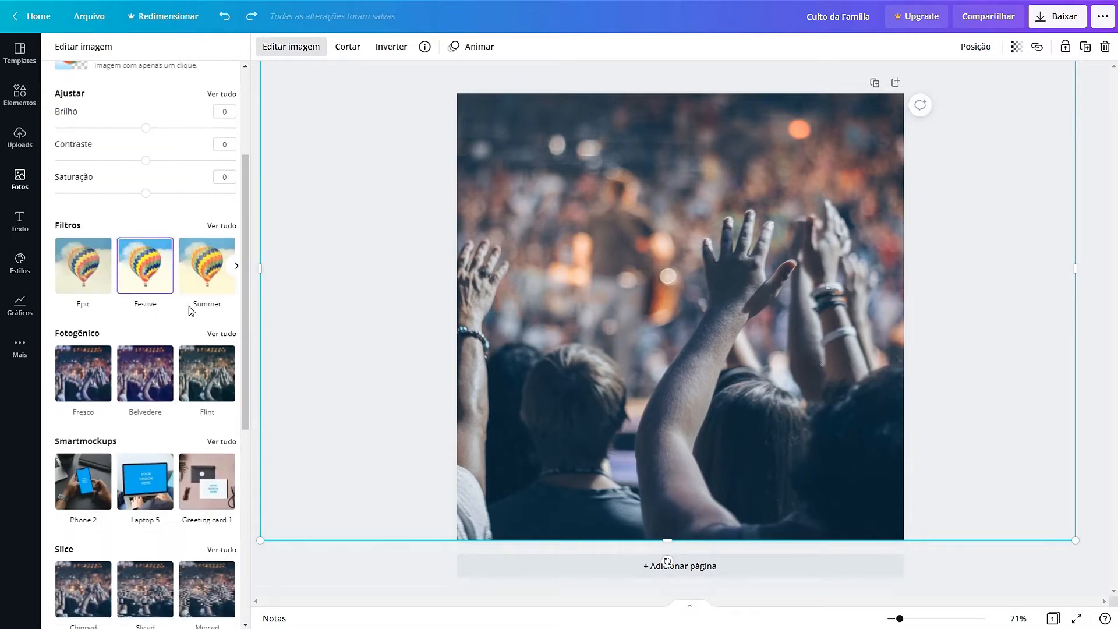
{"action": "left_click", "coordinate": [219, 330]}
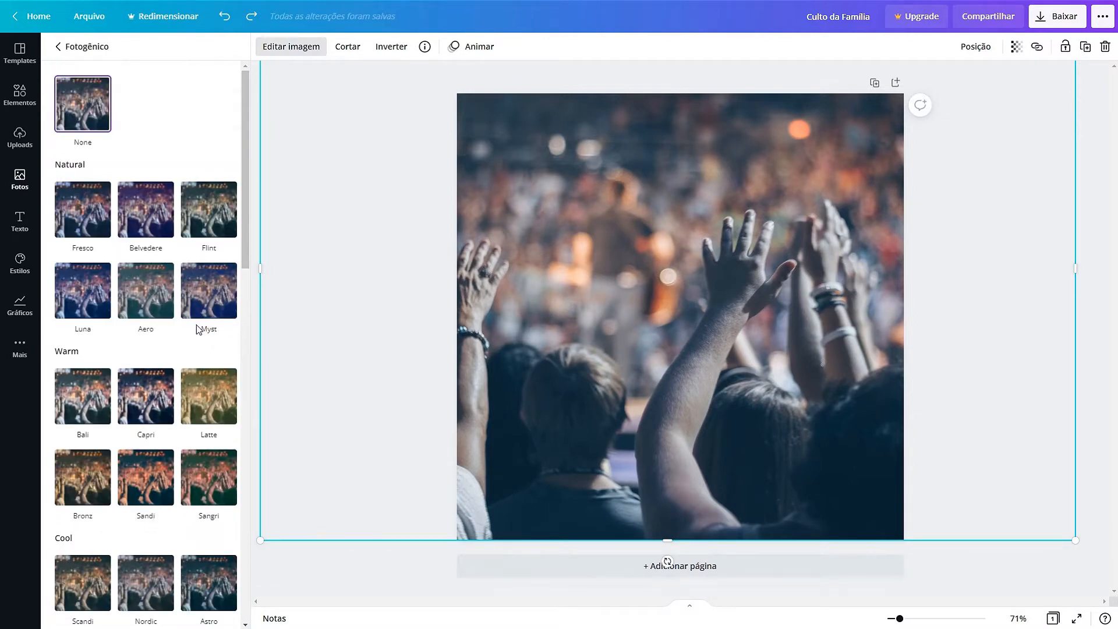
{"action": "scroll", "coordinate": [204, 326], "scroll_direction": "down", "scroll_amount": 4}
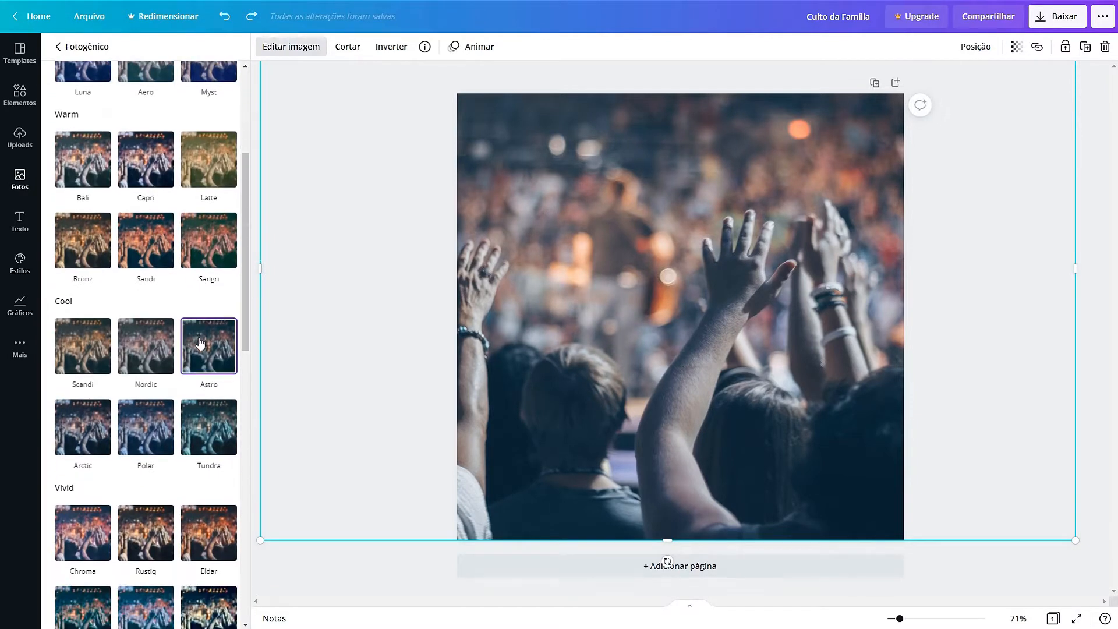
{"action": "scroll", "coordinate": [187, 341], "scroll_direction": "down", "scroll_amount": 4}
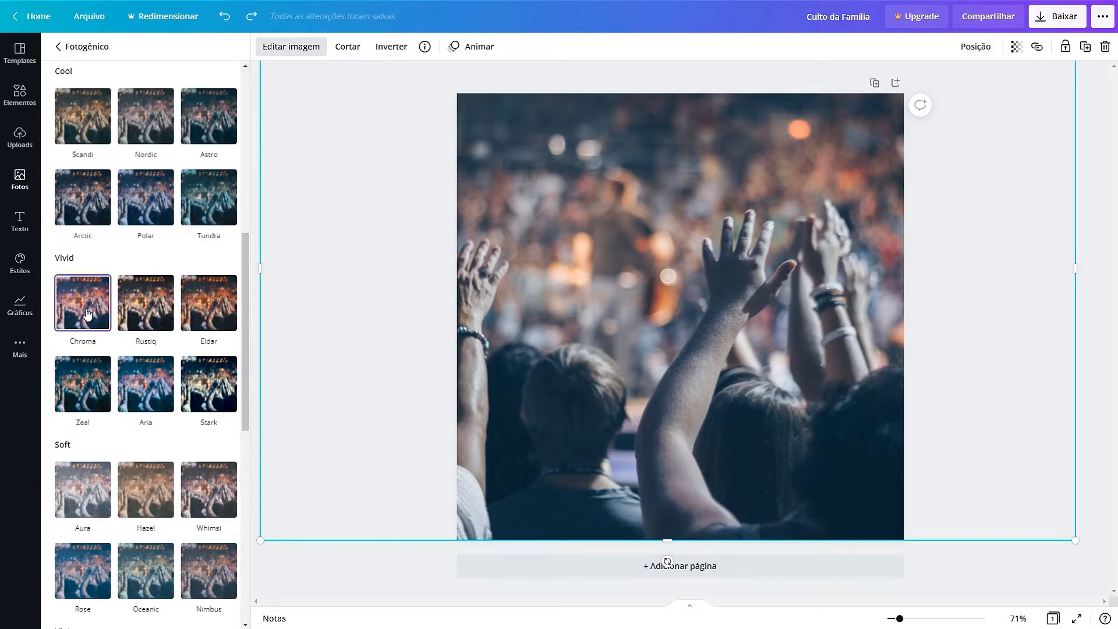
{"action": "left_click", "coordinate": [83, 306]}
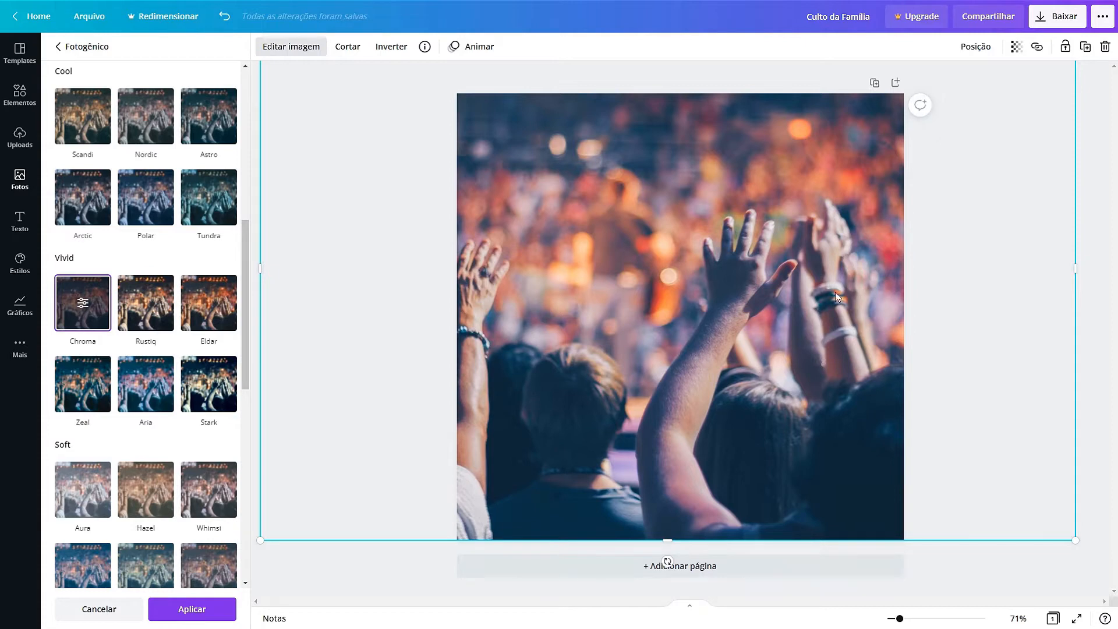
{"action": "left_click", "coordinate": [345, 578]}
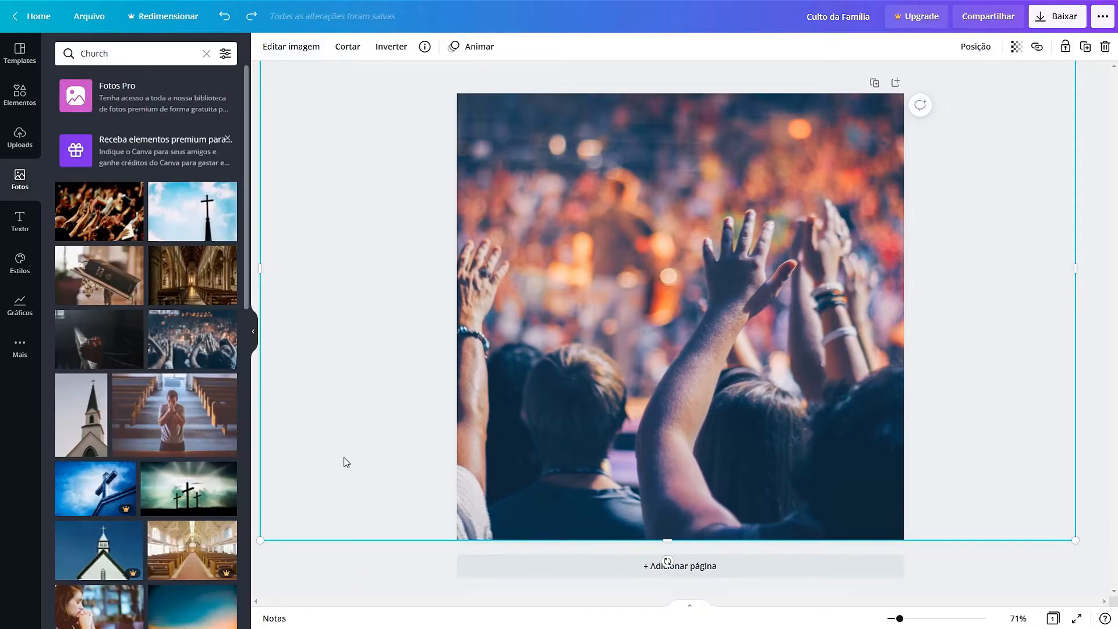
Add a square shape and enlarge it until it covers the whole page.
{"action": "left_click", "coordinate": [20, 95]}
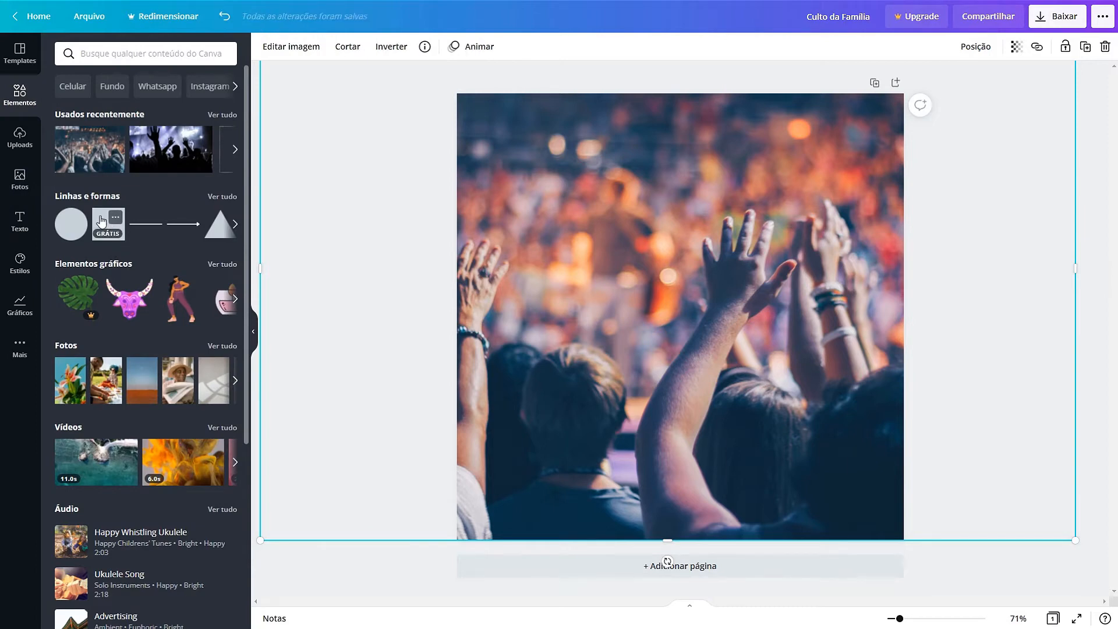
{"action": "left_click", "coordinate": [101, 221]}
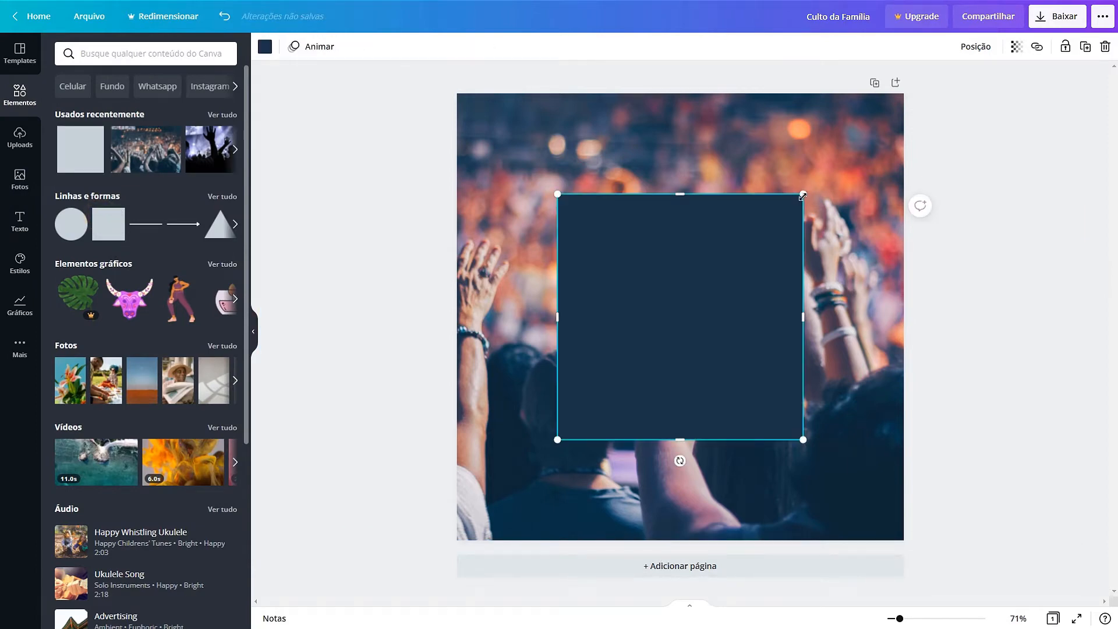
{"action": "left_click_drag", "start_coordinate": [802, 197], "coordinate": [926, 113]}
{"action": "left_click", "coordinate": [948, 236]}
{"action": "left_click", "coordinate": [760, 213]}
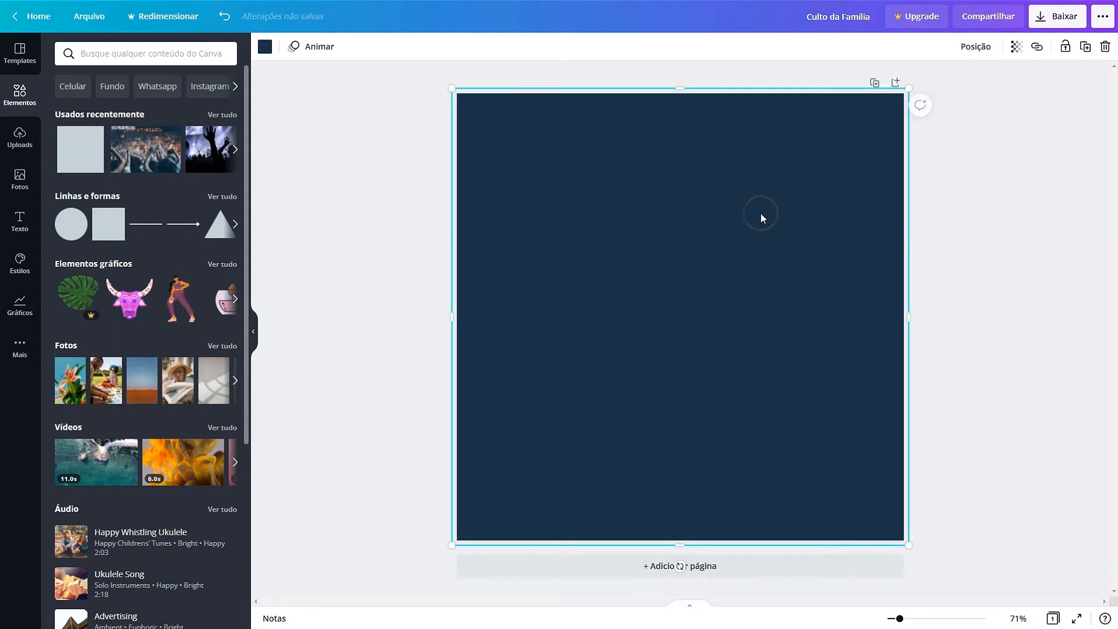
Set the fill colour of the page-covering square to the hex value #200B05.
{"action": "left_click", "coordinate": [265, 46]}
{"action": "left_click", "coordinate": [67, 107]}
{"action": "left_click", "coordinate": [124, 225]}
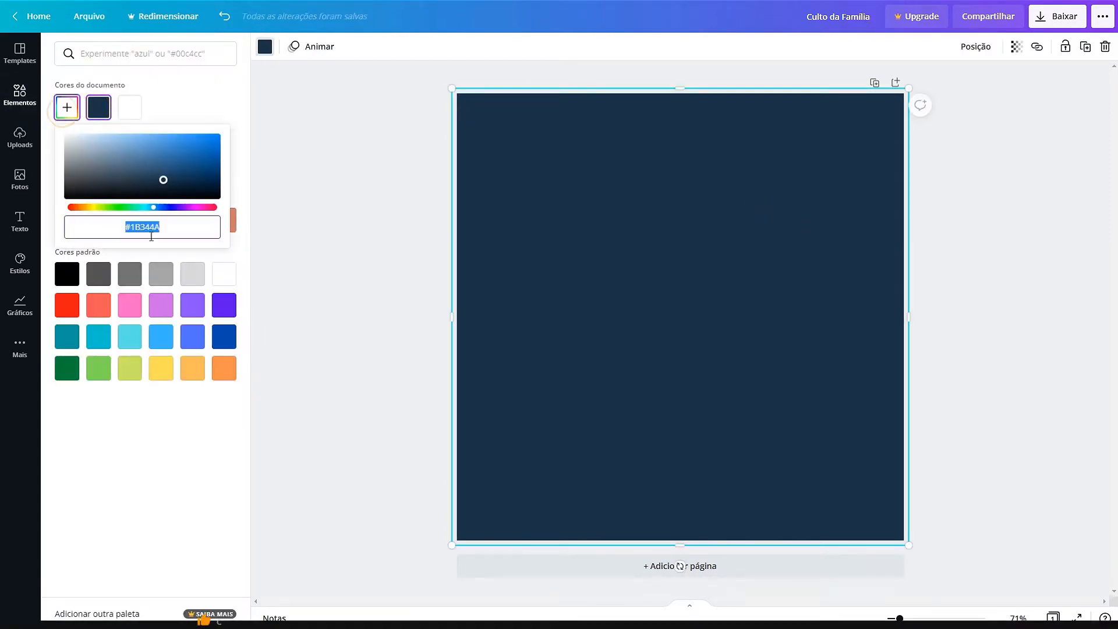
{"action": "double_click", "coordinate": [183, 225]}
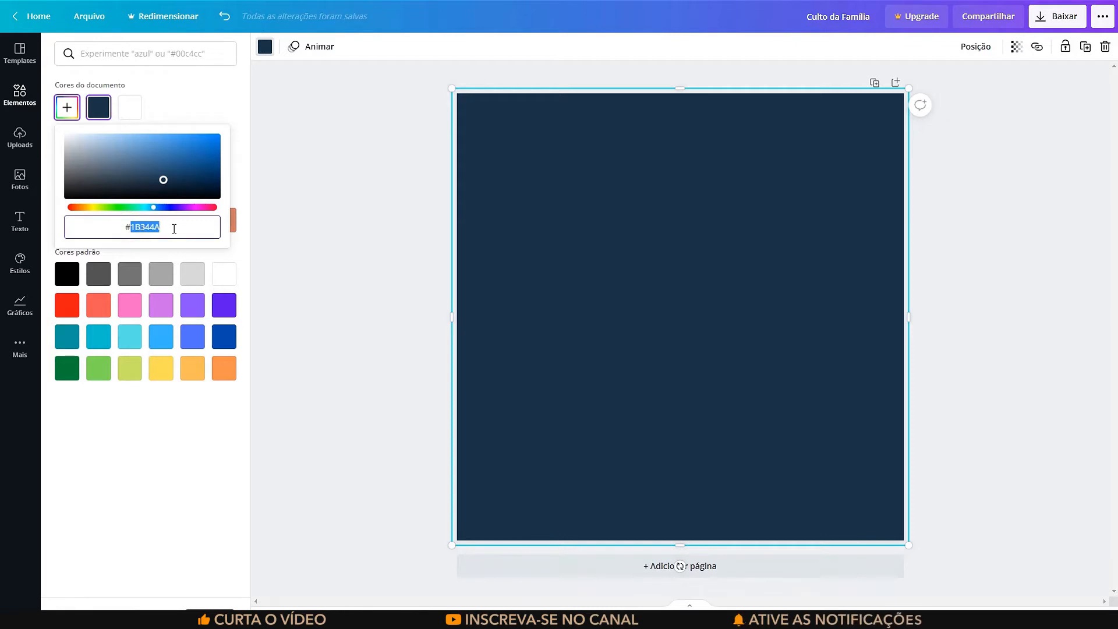
{"action": "type", "text": "200B05"}
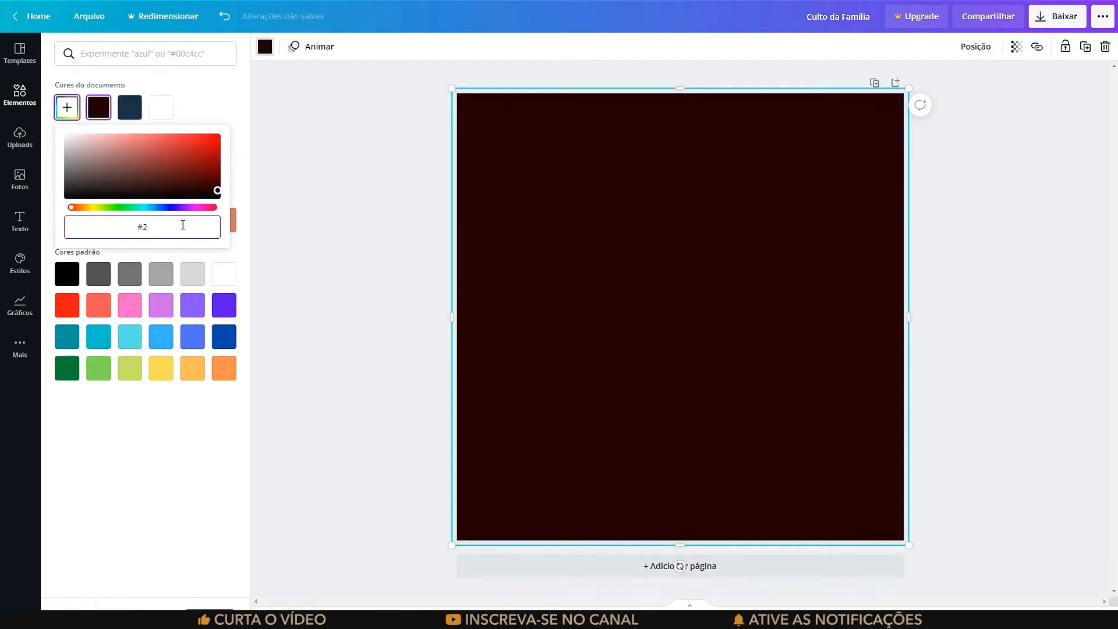
{"action": "left_click", "coordinate": [301, 254]}
{"action": "left_click", "coordinate": [519, 211]}
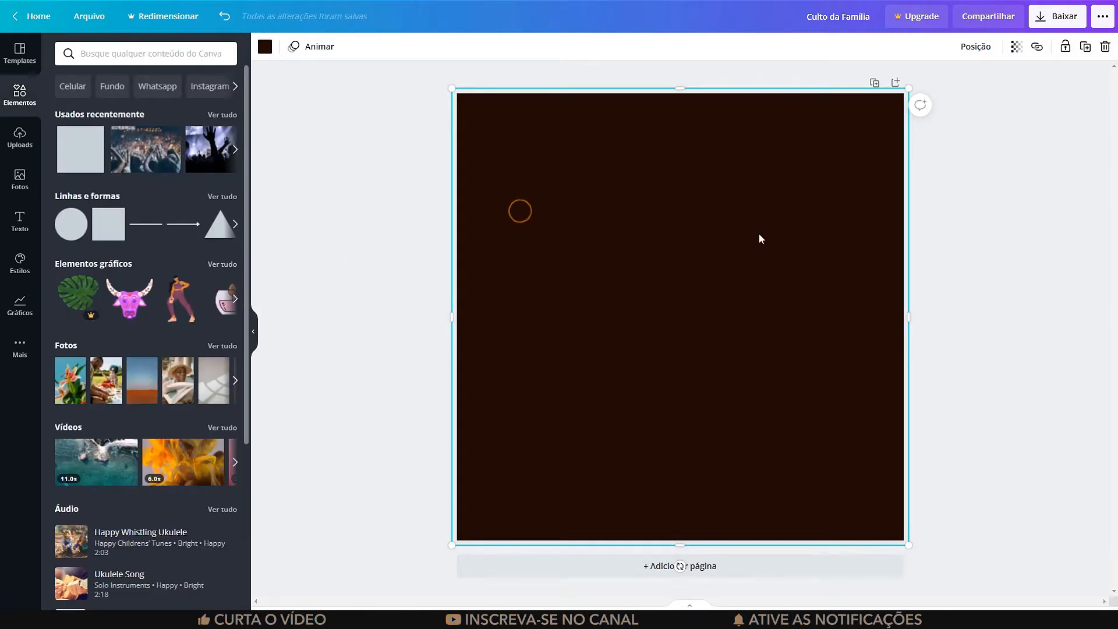
Reduce the square's transparency value to 51 so the photo shows through it.
{"action": "left_click", "coordinate": [1016, 51]}
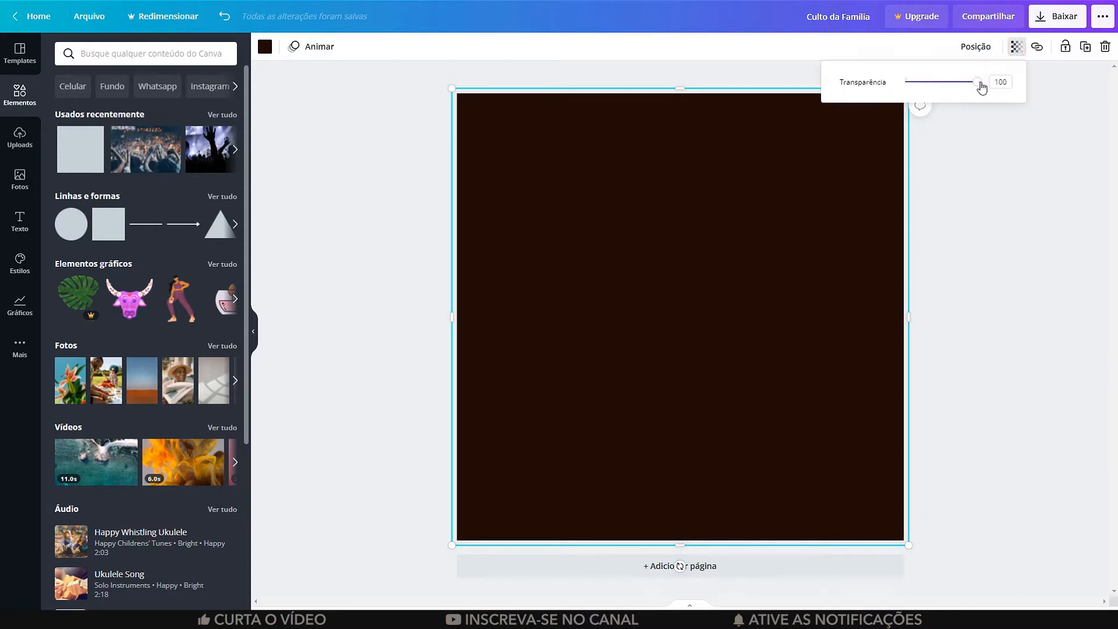
{"action": "left_click_drag", "start_coordinate": [979, 86], "coordinate": [943, 93]}
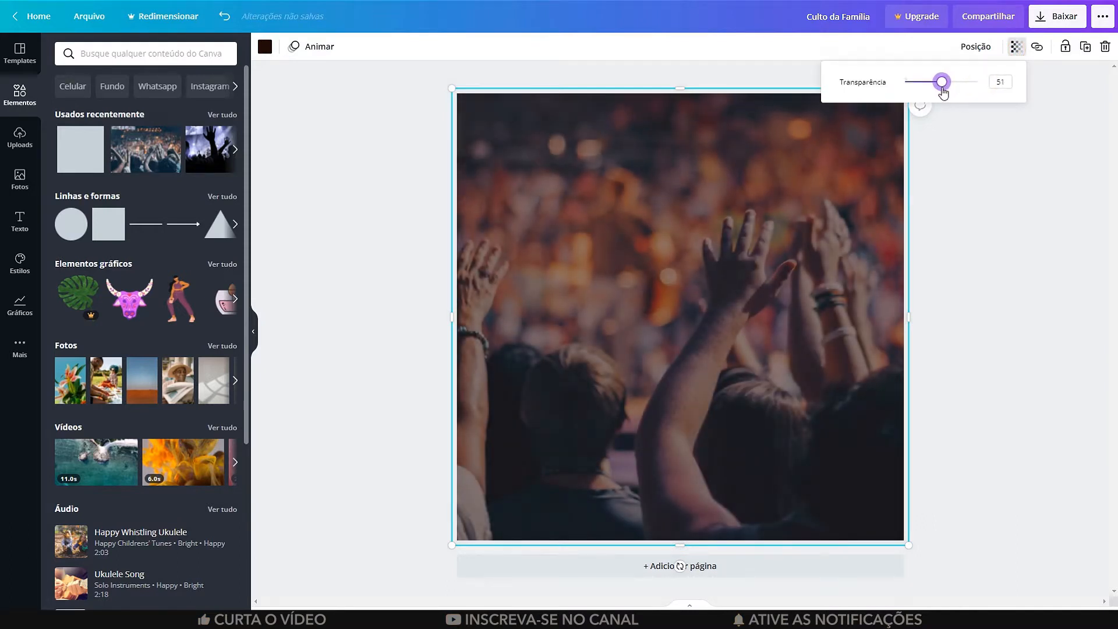
{"action": "left_click", "coordinate": [964, 177]}
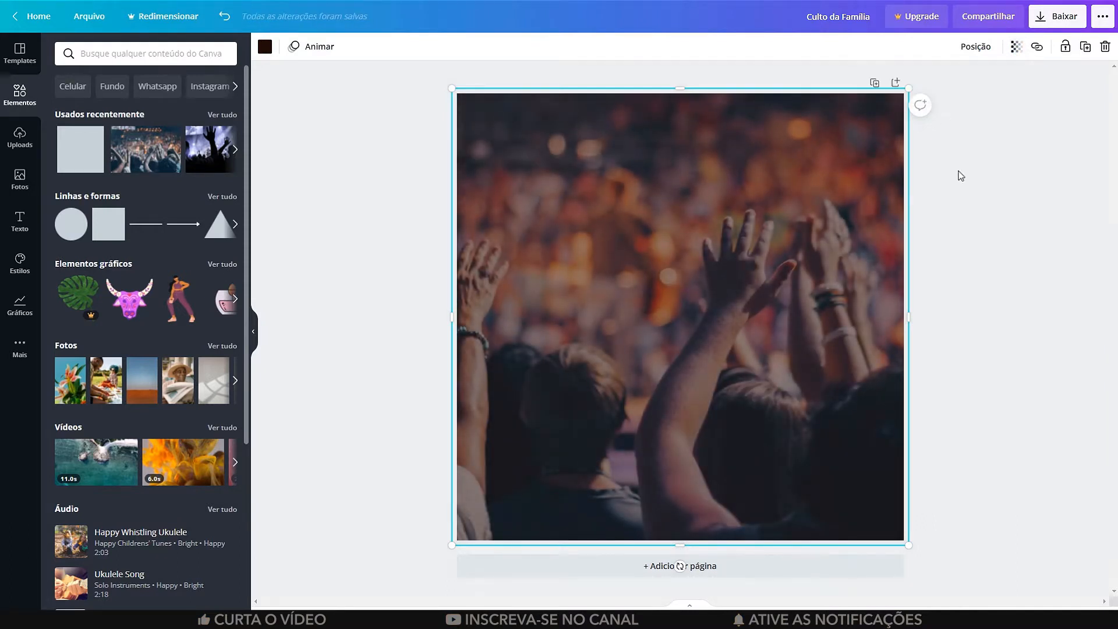
Add a subtitle text reading "Igreja Nova Vida" and place it centred near the top of the page.
{"action": "left_click", "coordinate": [32, 205]}
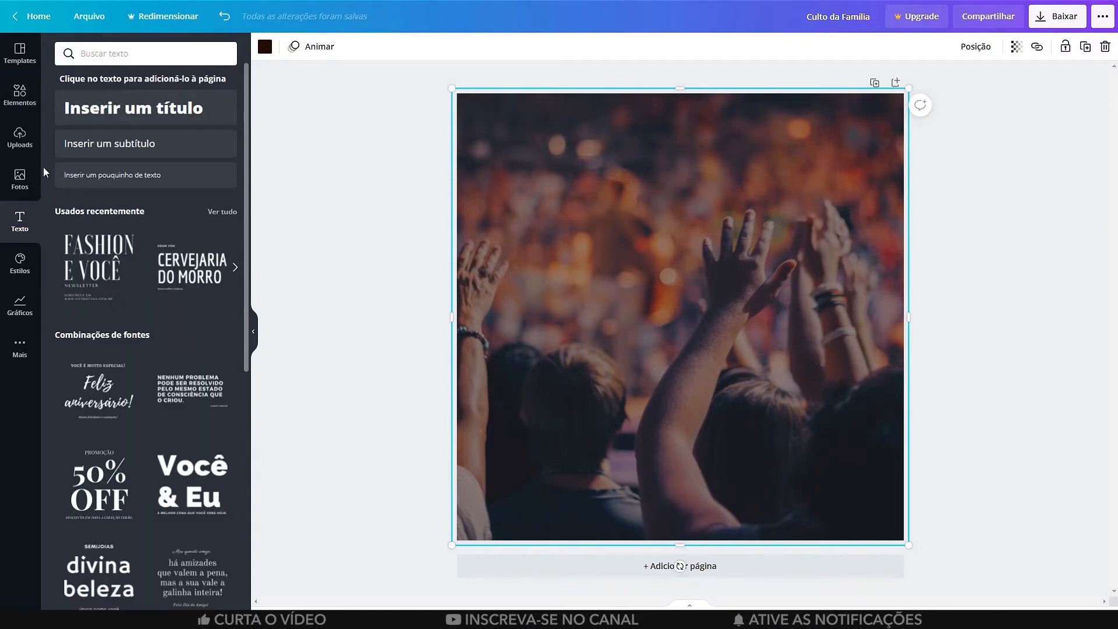
{"action": "left_click", "coordinate": [159, 149]}
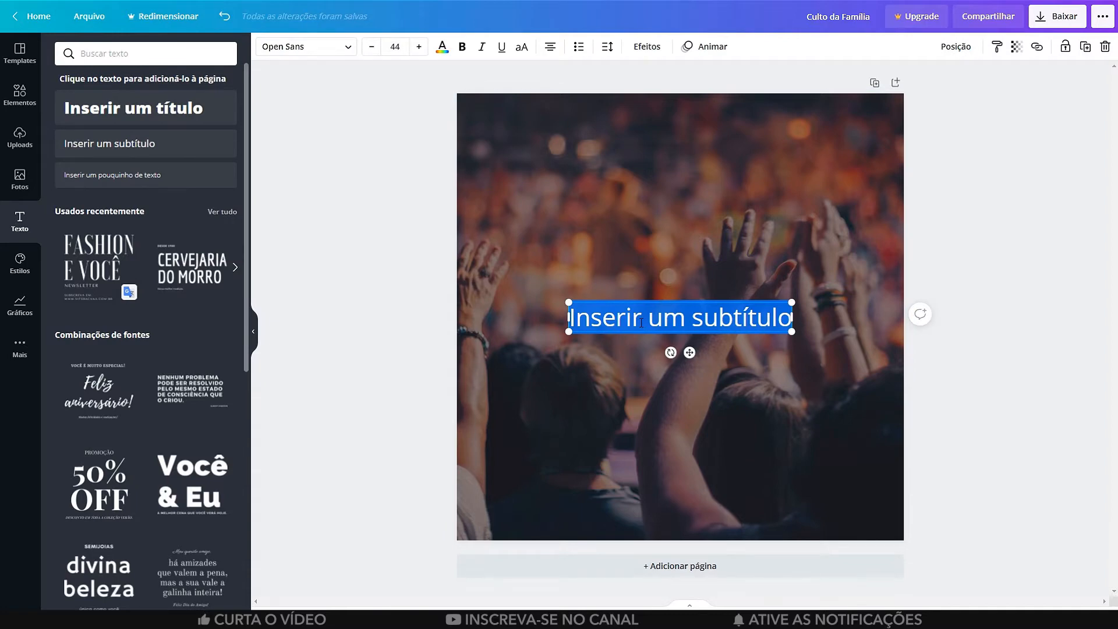
{"action": "type", "text": "Igre"}
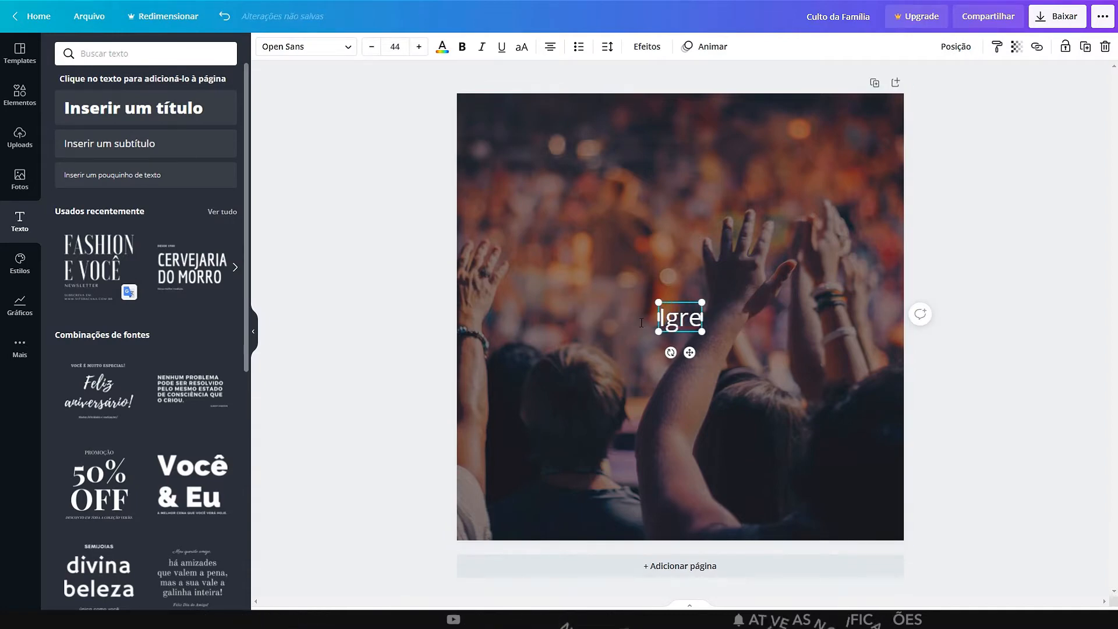
{"action": "type", "text": "ja Nova"}
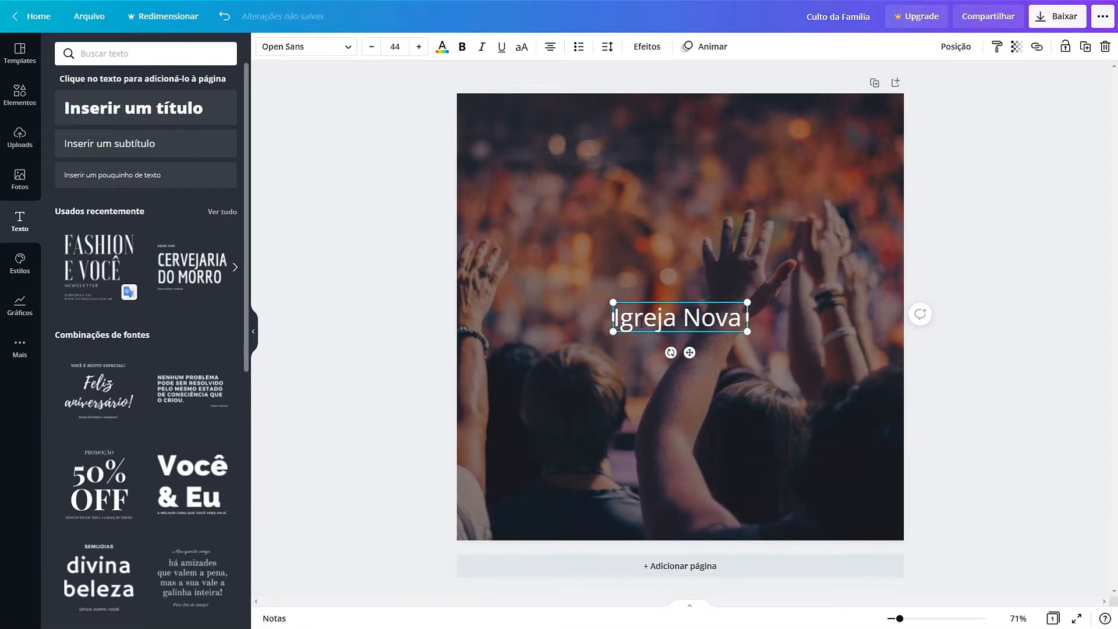
{"action": "type", "text": " Vida"}
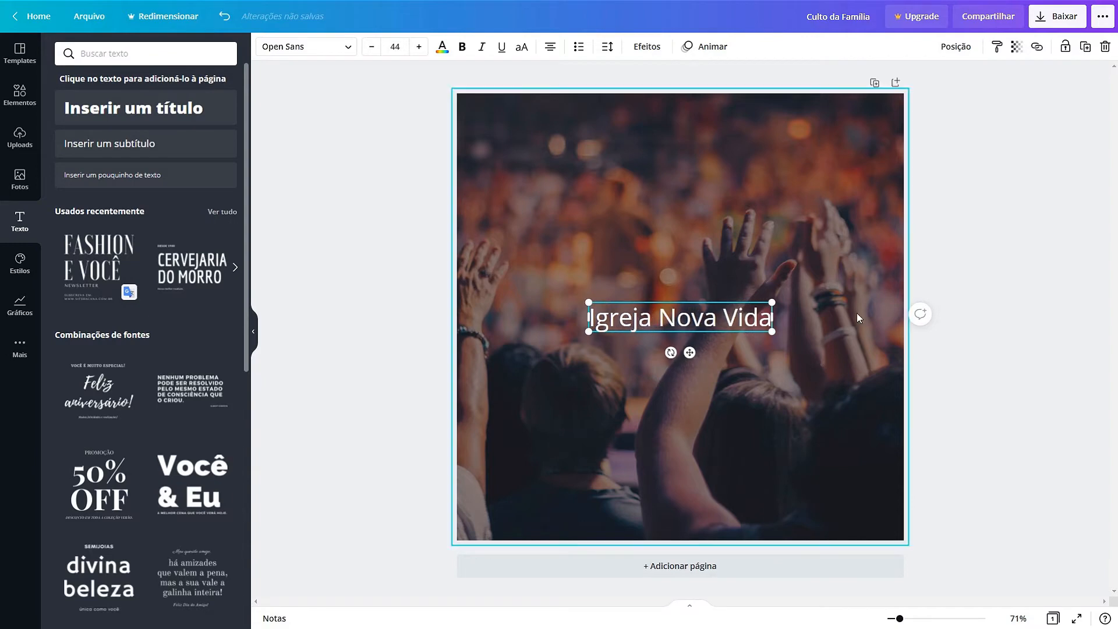
{"action": "left_click", "coordinate": [960, 278]}
{"action": "left_click_drag", "start_coordinate": [661, 319], "coordinate": [660, 147]}
Show the rulers and place four margin guides, each about 35 px inside one edge of the page.
{"action": "left_click", "coordinate": [89, 15]}
{"action": "left_click", "coordinate": [116, 131]}
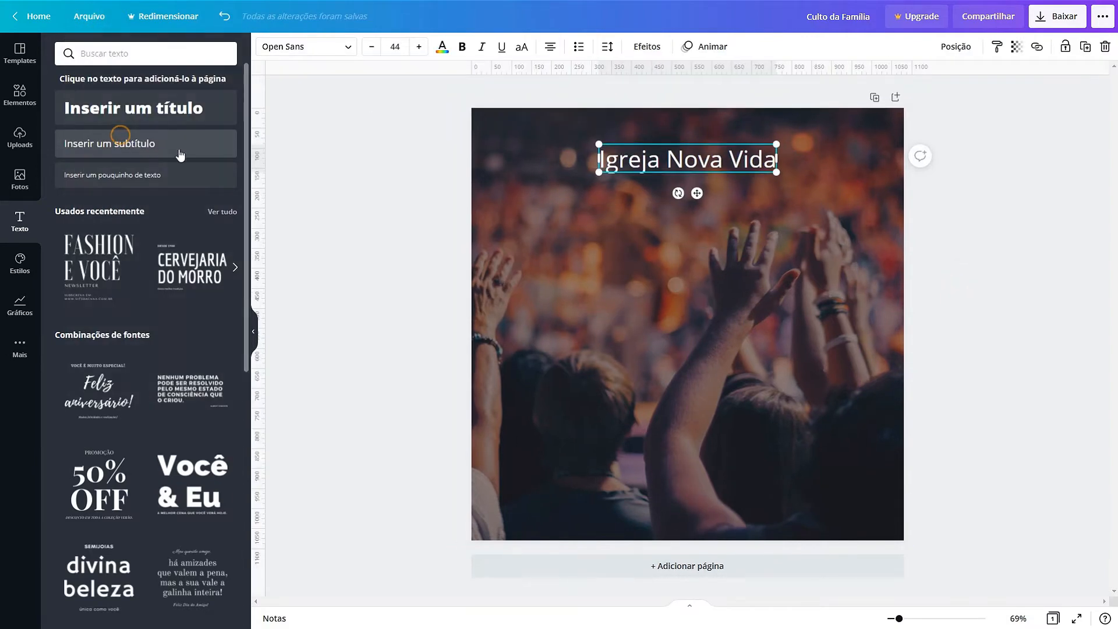
{"action": "left_click_drag", "start_coordinate": [518, 71], "coordinate": [519, 122]}
{"action": "left_click_drag", "start_coordinate": [565, 72], "coordinate": [526, 527]}
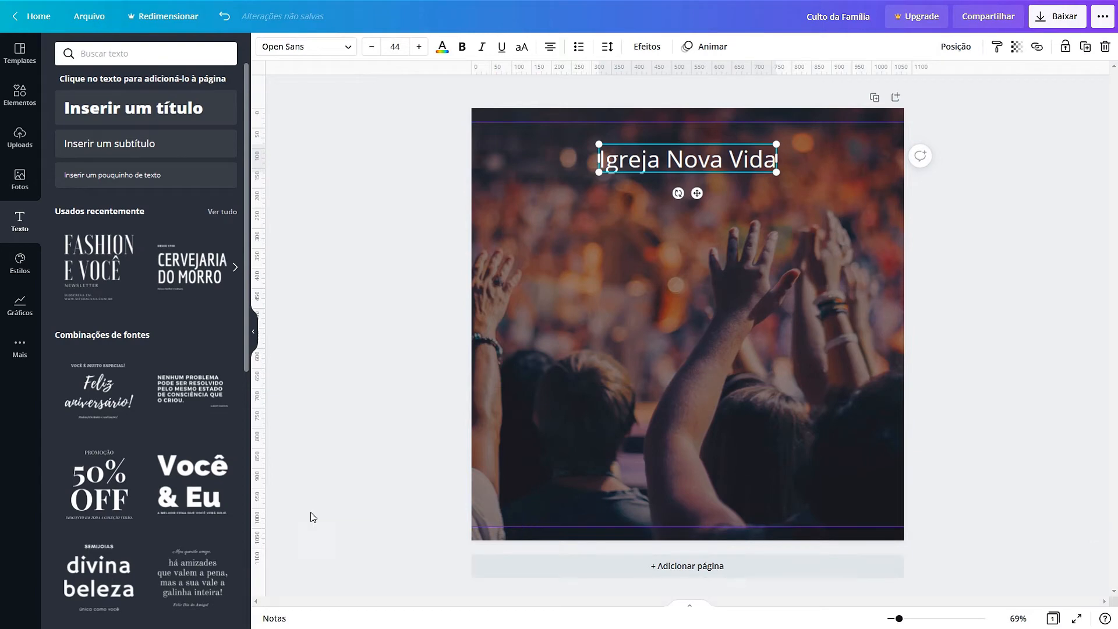
{"action": "left_click_drag", "start_coordinate": [257, 491], "coordinate": [484, 506]}
{"action": "left_click_drag", "start_coordinate": [258, 484], "coordinate": [890, 498]}
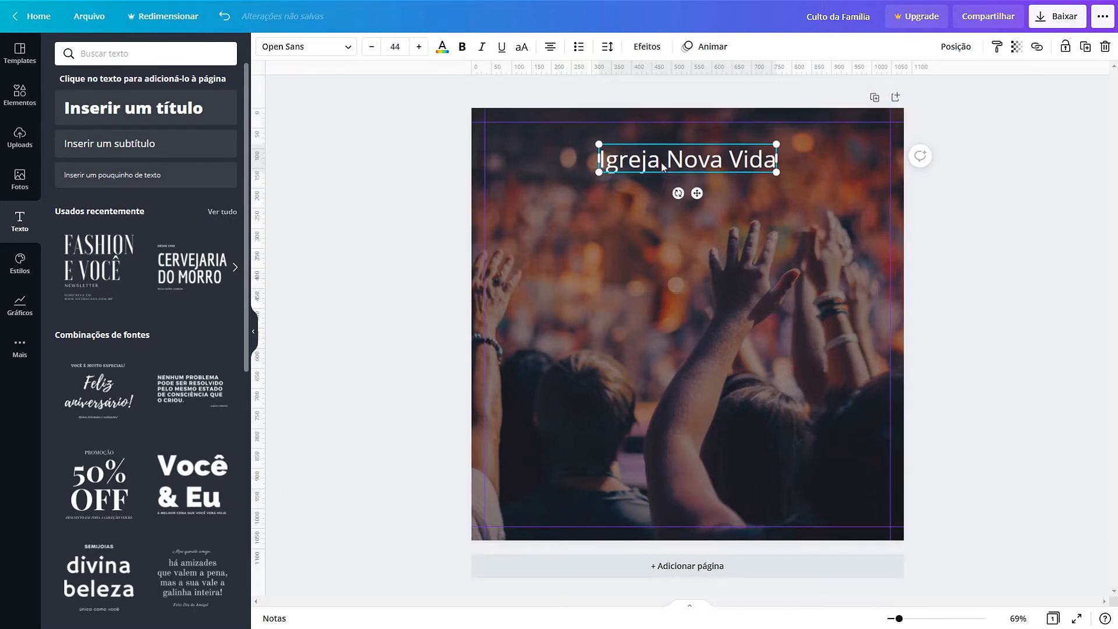
Change the font of the "Igreja Nova Vida" text to Bright Sunshine.
{"action": "left_click", "coordinate": [986, 163]}
{"action": "left_click", "coordinate": [684, 155]}
{"action": "left_click", "coordinate": [335, 47]}
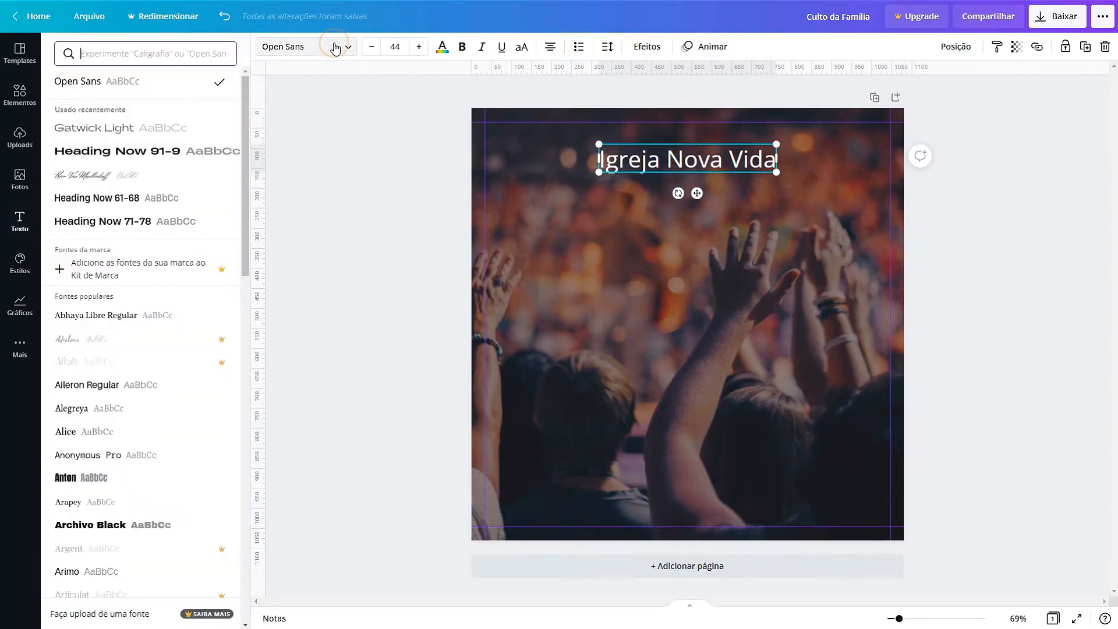
{"action": "left_click", "coordinate": [336, 45]}
{"action": "left_click", "coordinate": [334, 44]}
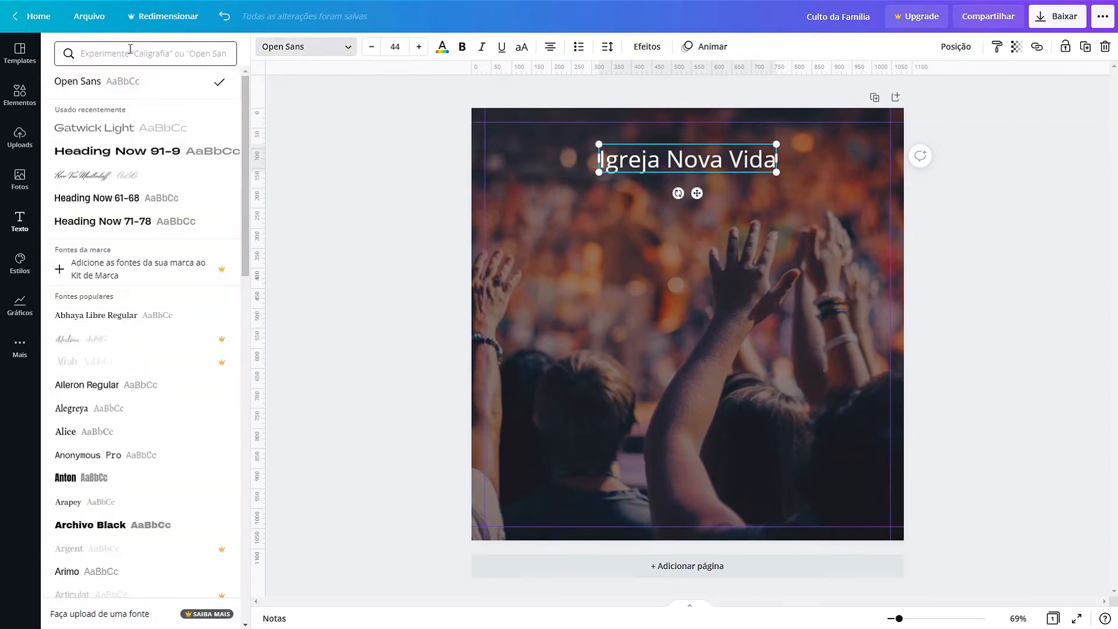
{"action": "type", "text": "Bright"}
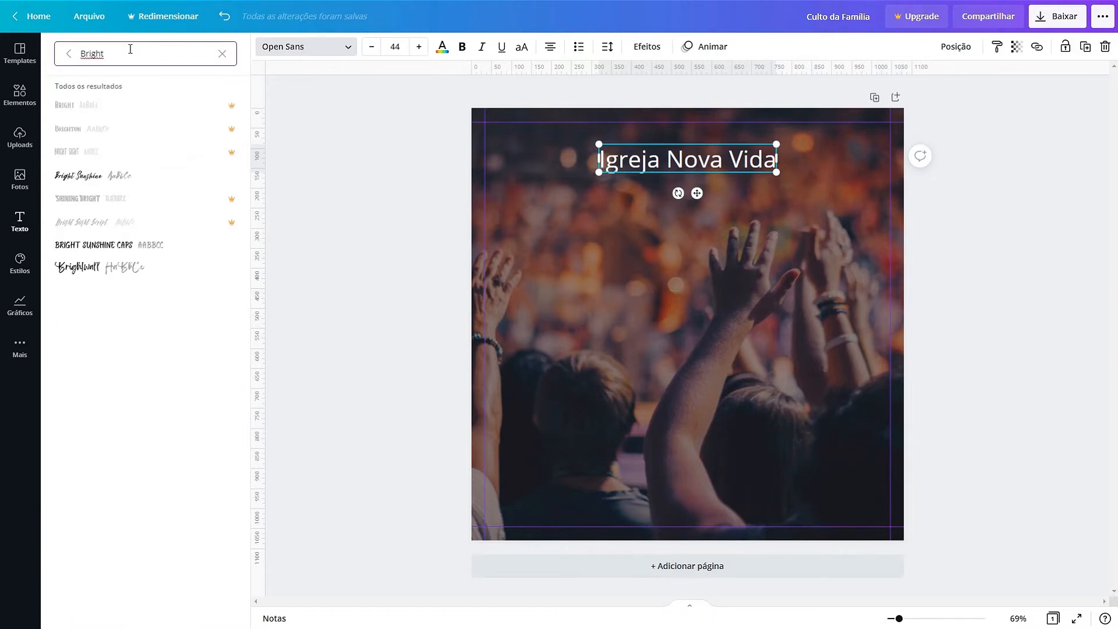
{"action": "left_click", "coordinate": [118, 177]}
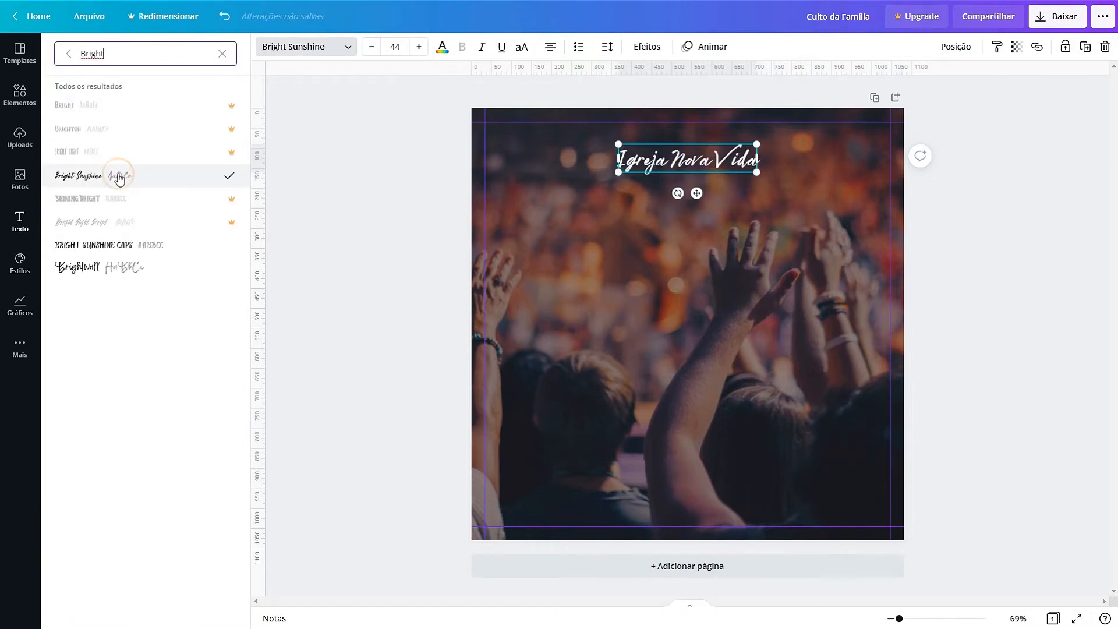
{"action": "left_click", "coordinate": [980, 150]}
{"action": "left_click", "coordinate": [957, 136]}
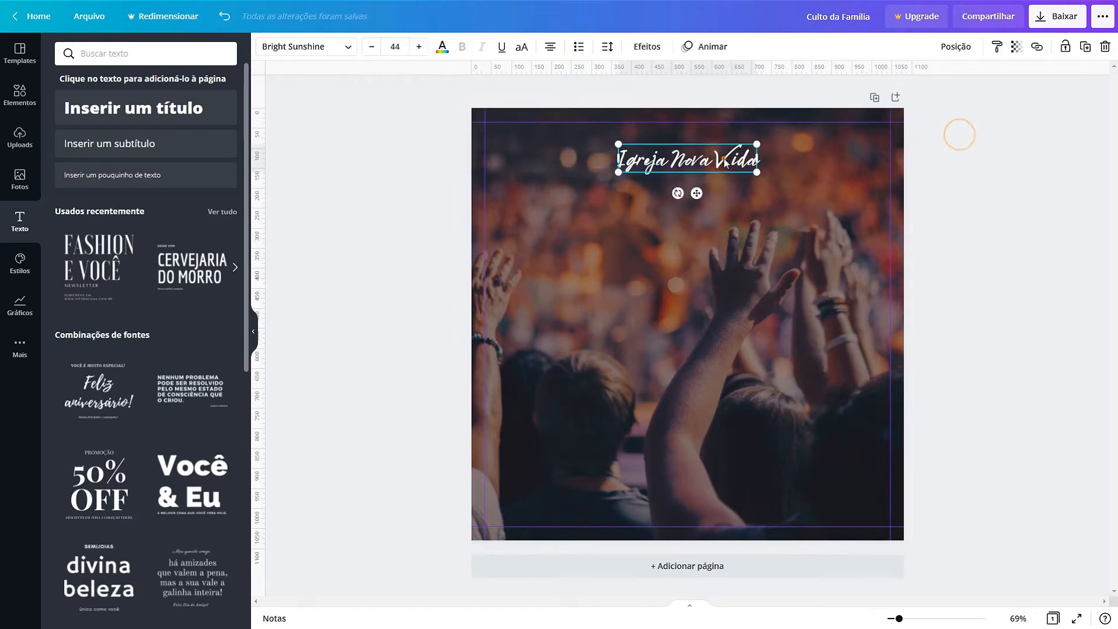
Set the font size of the "Igreja Nova Vida" text to 45.
{"action": "left_click", "coordinate": [398, 46]}
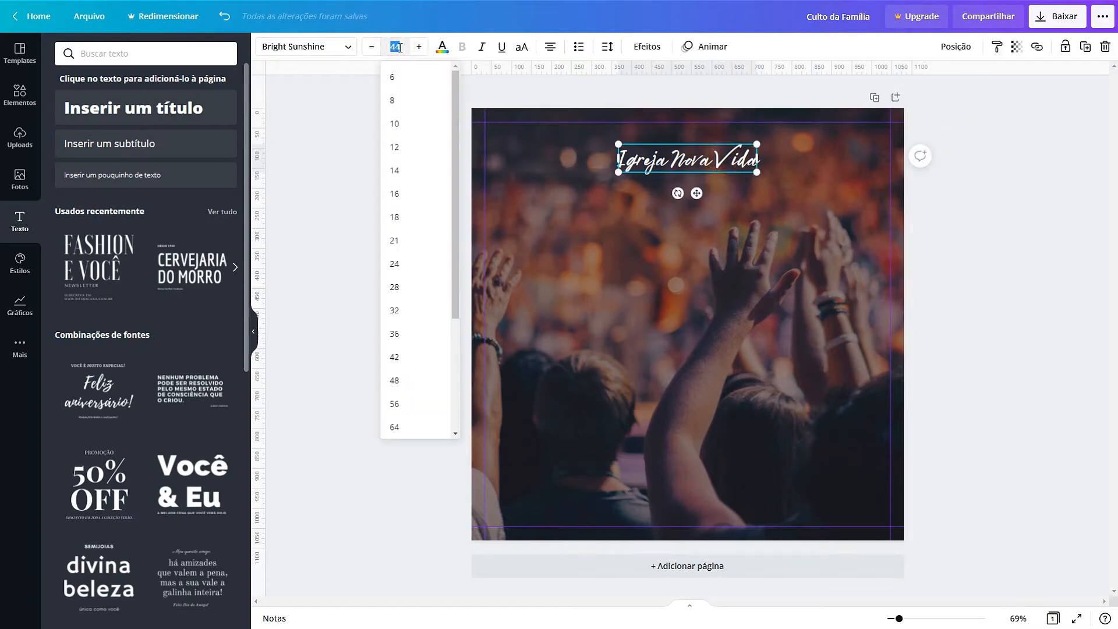
{"action": "type", "text": "45"}
{"action": "key", "text": "Return"}
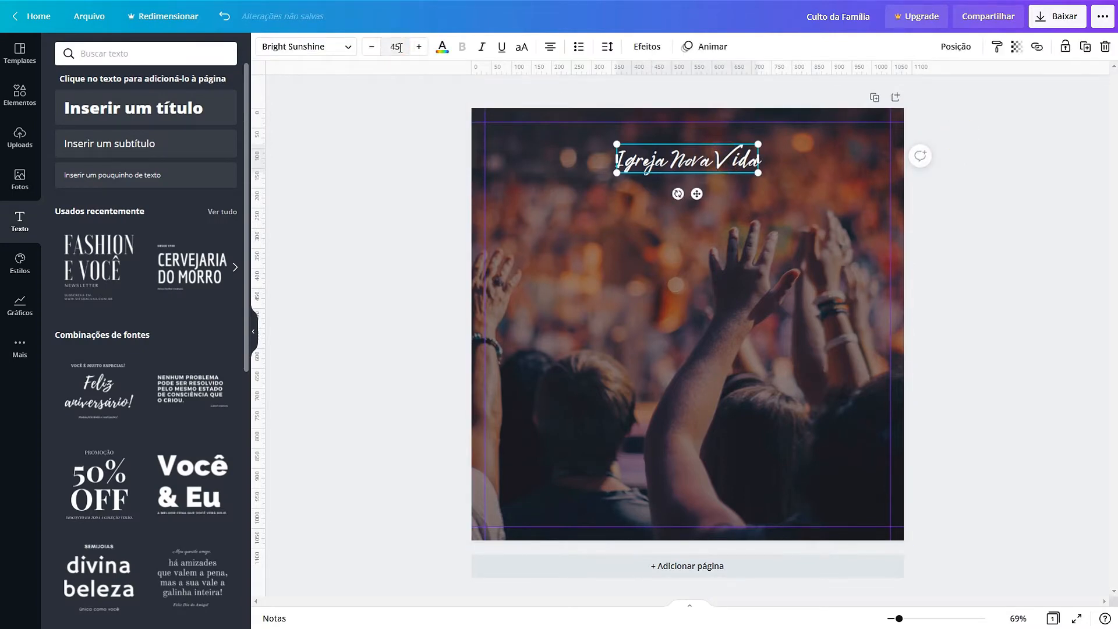
Set the colour of the "Igreja Nova Vida" text to yellow #FFC801.
{"action": "left_click", "coordinate": [442, 46]}
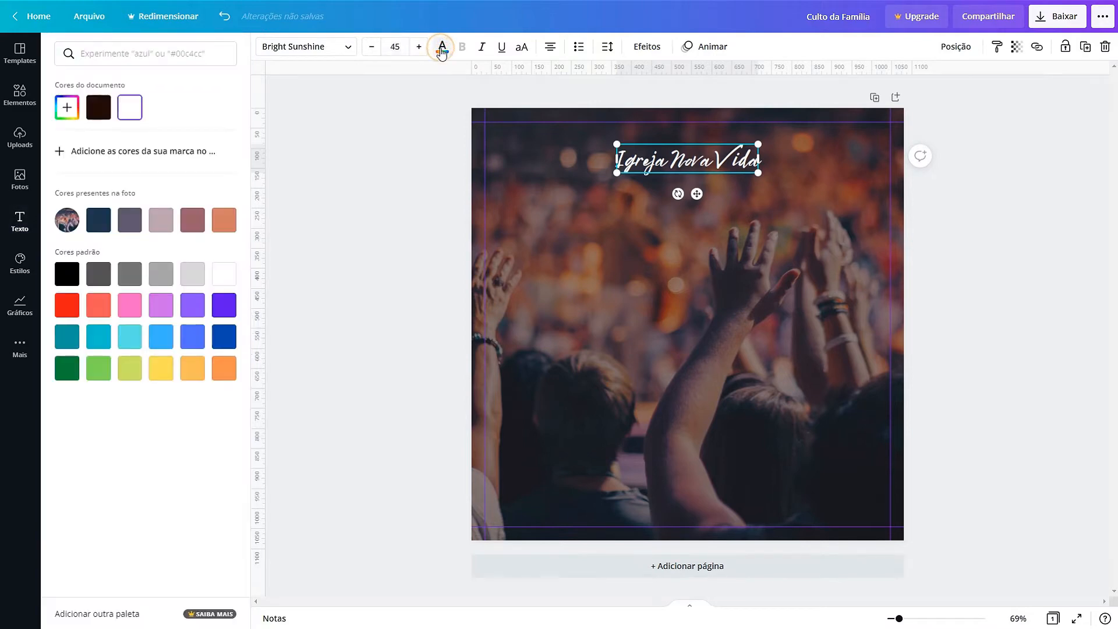
{"action": "left_click", "coordinate": [67, 107]}
{"action": "left_click_drag", "start_coordinate": [77, 212], "coordinate": [87, 212]}
{"action": "left_click_drag", "start_coordinate": [172, 168], "coordinate": [195, 125]}
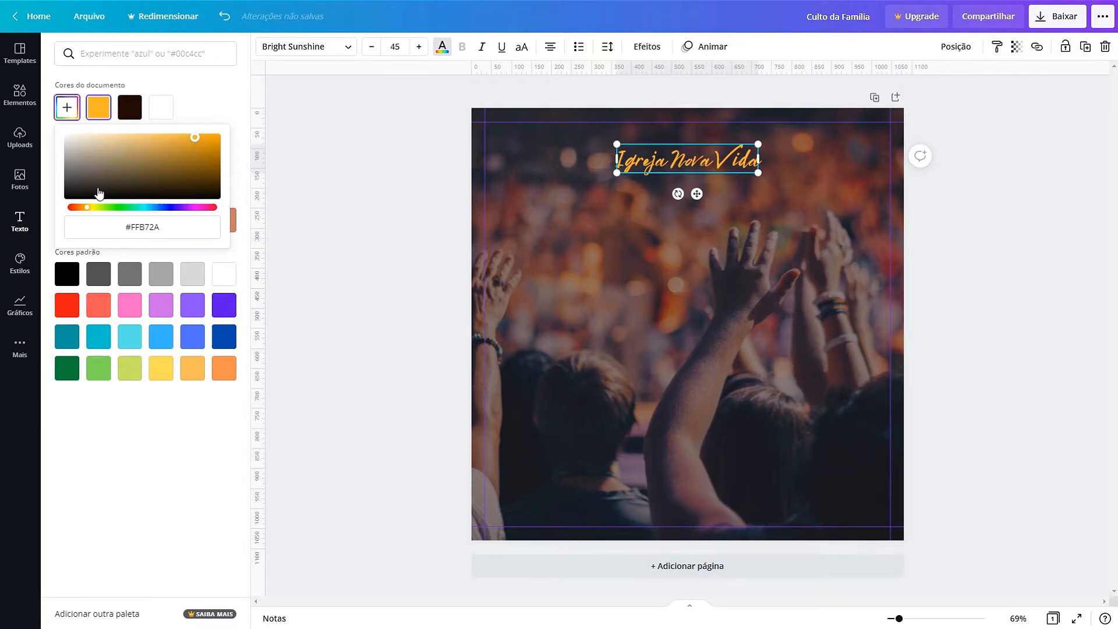
{"action": "left_click_drag", "start_coordinate": [83, 211], "coordinate": [89, 214]}
{"action": "mouse_move", "coordinate": [165, 226]}
{"action": "left_mouse_down"}
{"action": "mouse_move", "coordinate": [145, 226]}
{"action": "mouse_move", "coordinate": [173, 226]}
{"action": "left_mouse_up"}
{"action": "left_click", "coordinate": [141, 226]}
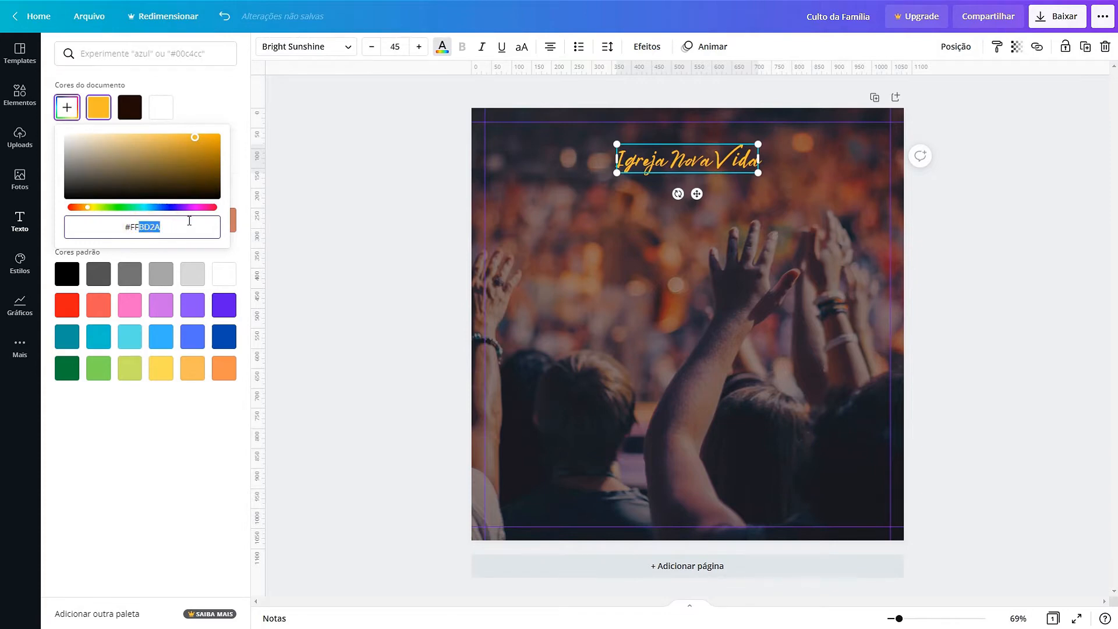
{"action": "type", "text": "C"}
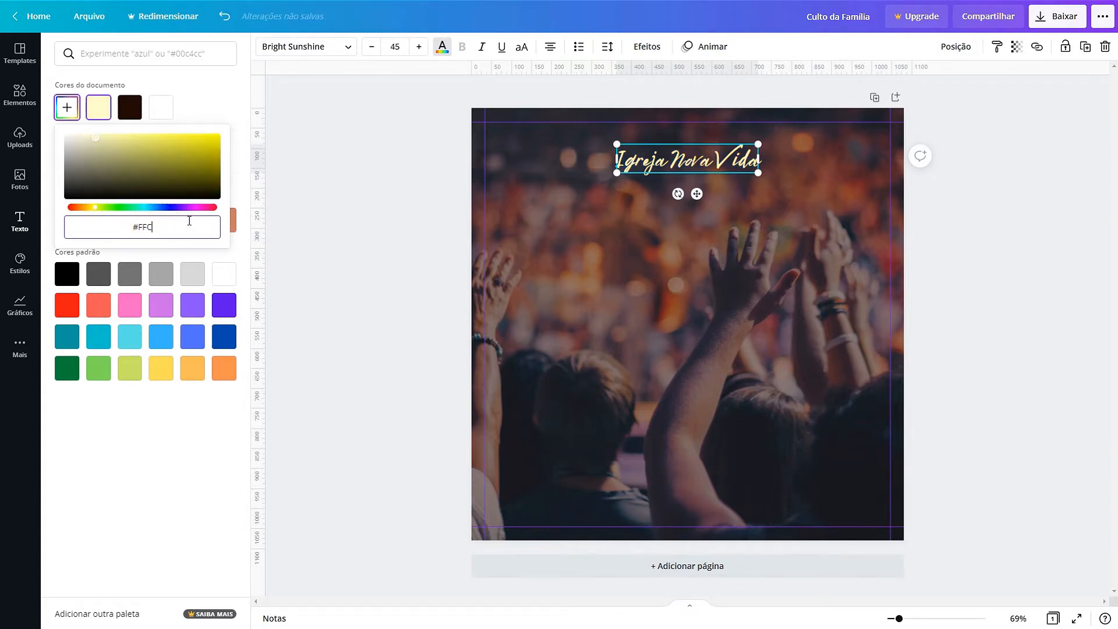
{"action": "type", "text": "801"}
{"action": "key", "text": "Return"}
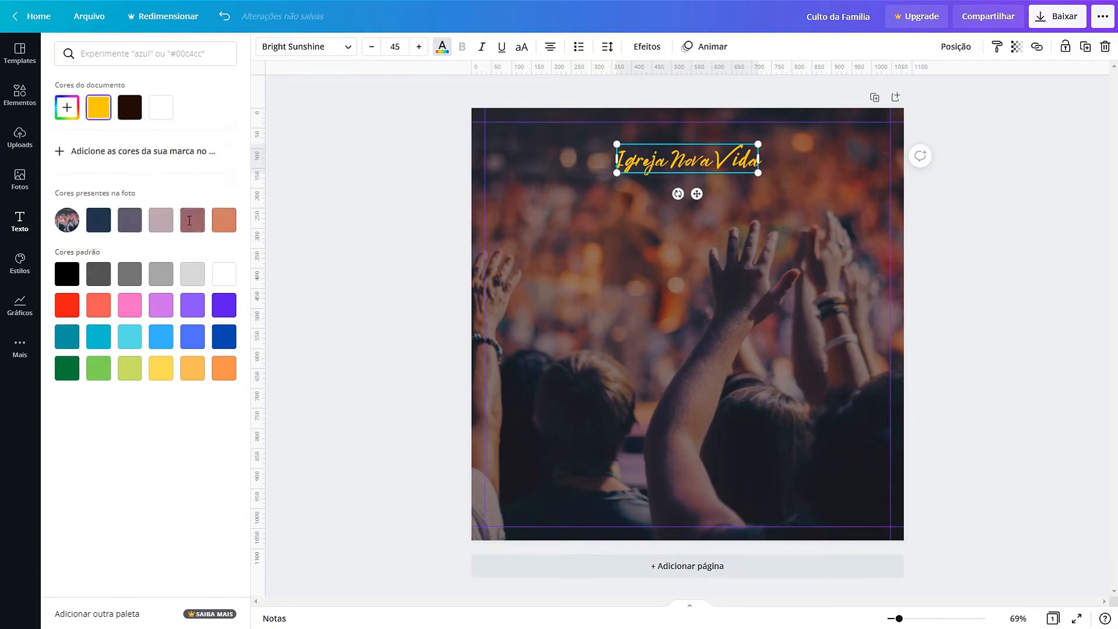
{"action": "left_click", "coordinate": [386, 196]}
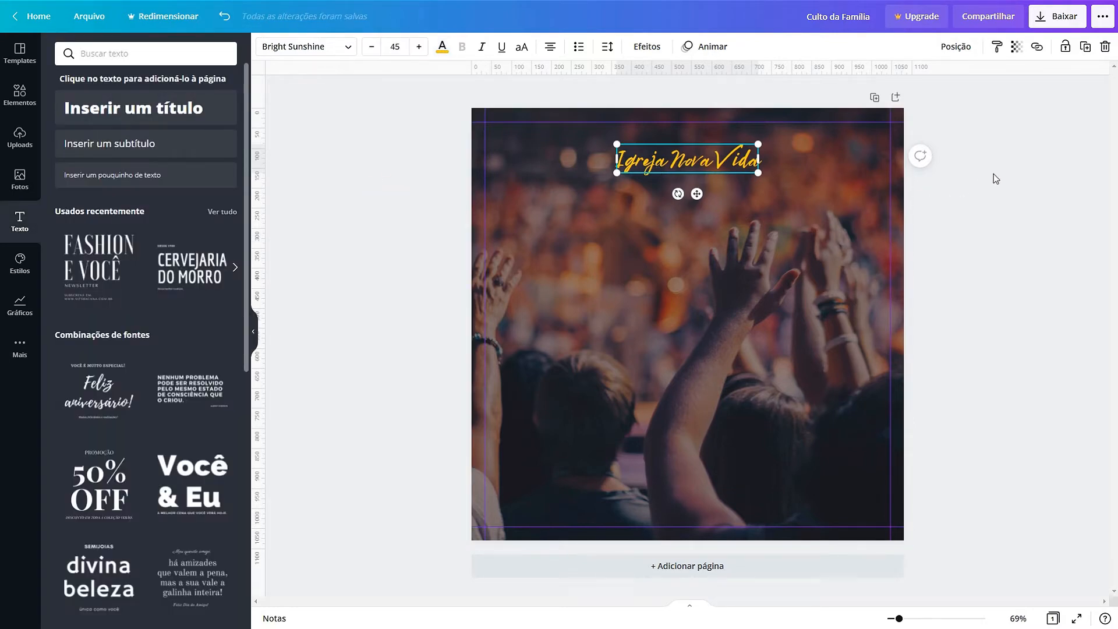
{"action": "left_click", "coordinate": [1012, 156]}
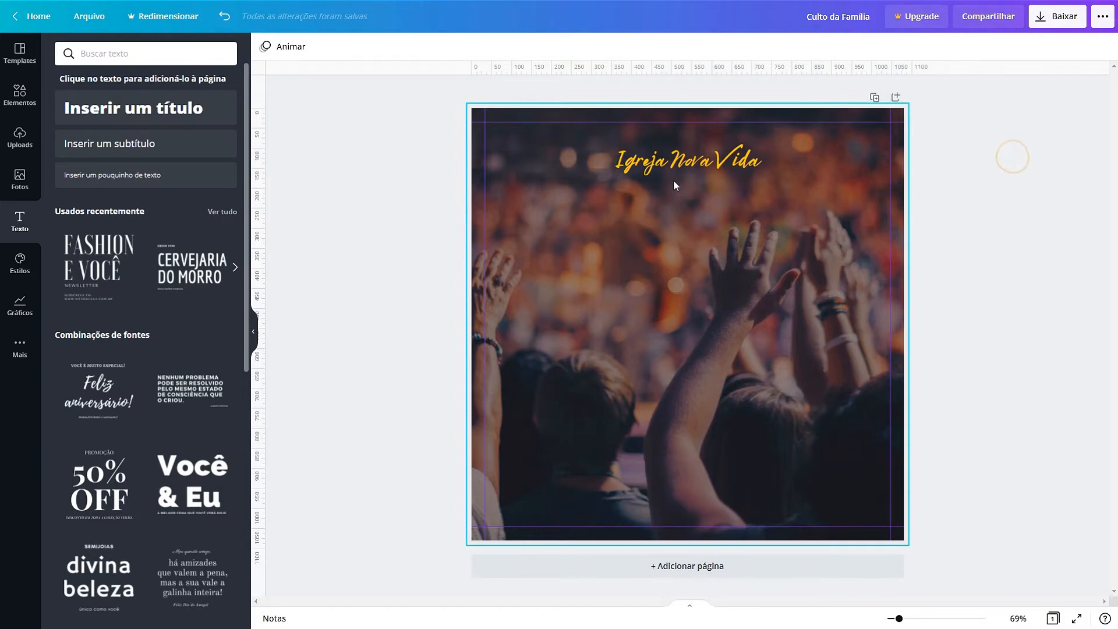
Add a subtitle text reading "casa de oração" and place it centred directly under "Igreja Nova Vida".
{"action": "left_click", "coordinate": [128, 149]}
{"action": "double_click", "coordinate": [644, 327]}
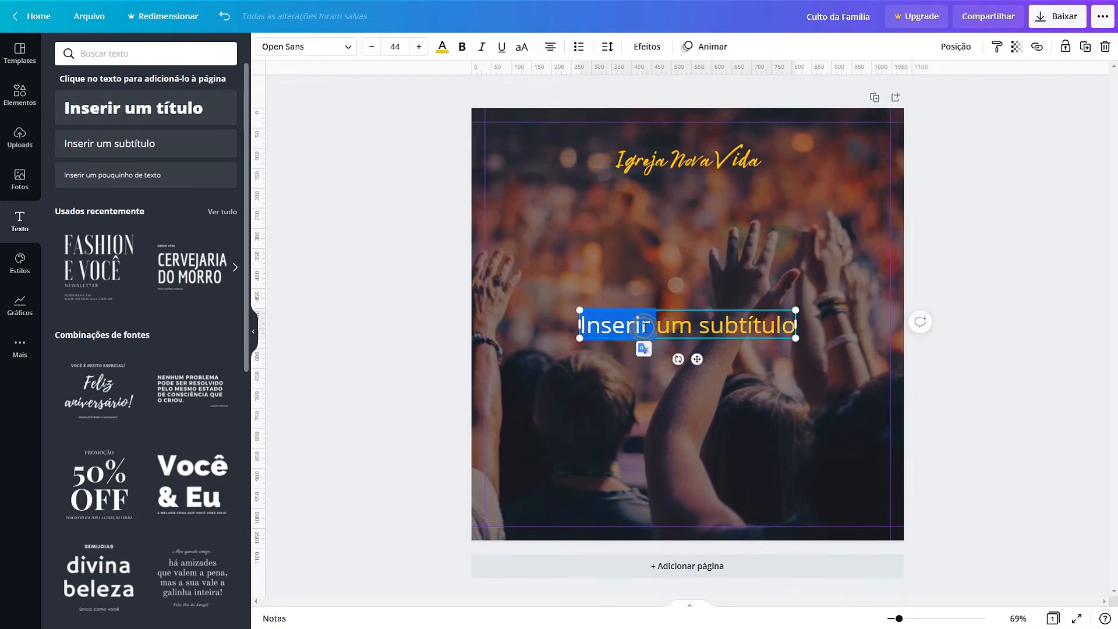
{"action": "triple_click", "coordinate": [644, 327]}
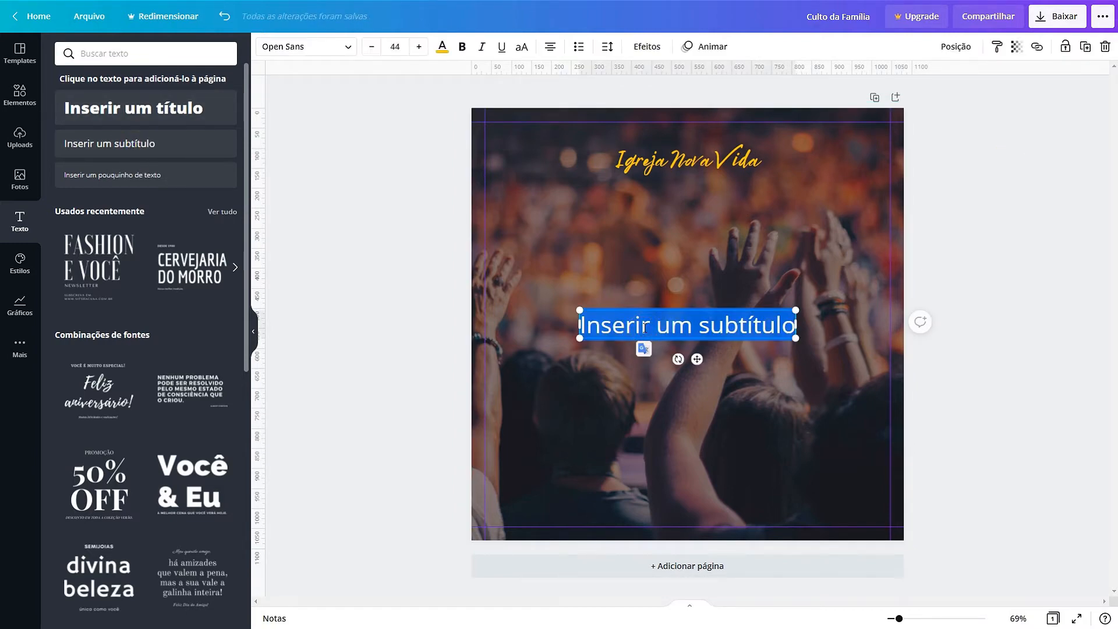
{"action": "type", "text": "casa de o"}
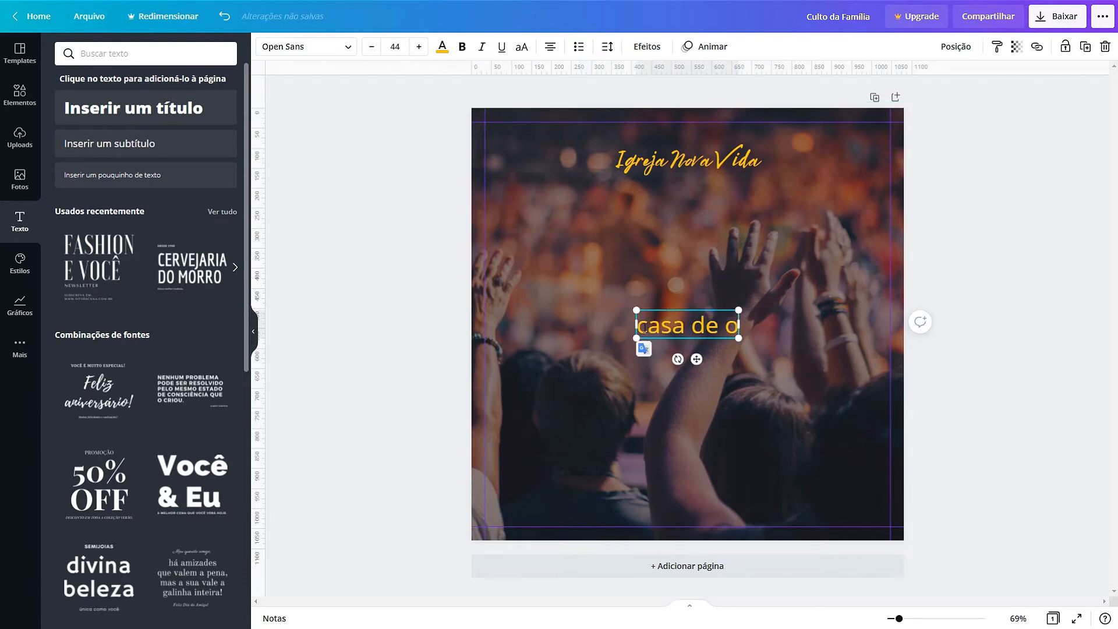
{"action": "type", "text": "raç"}
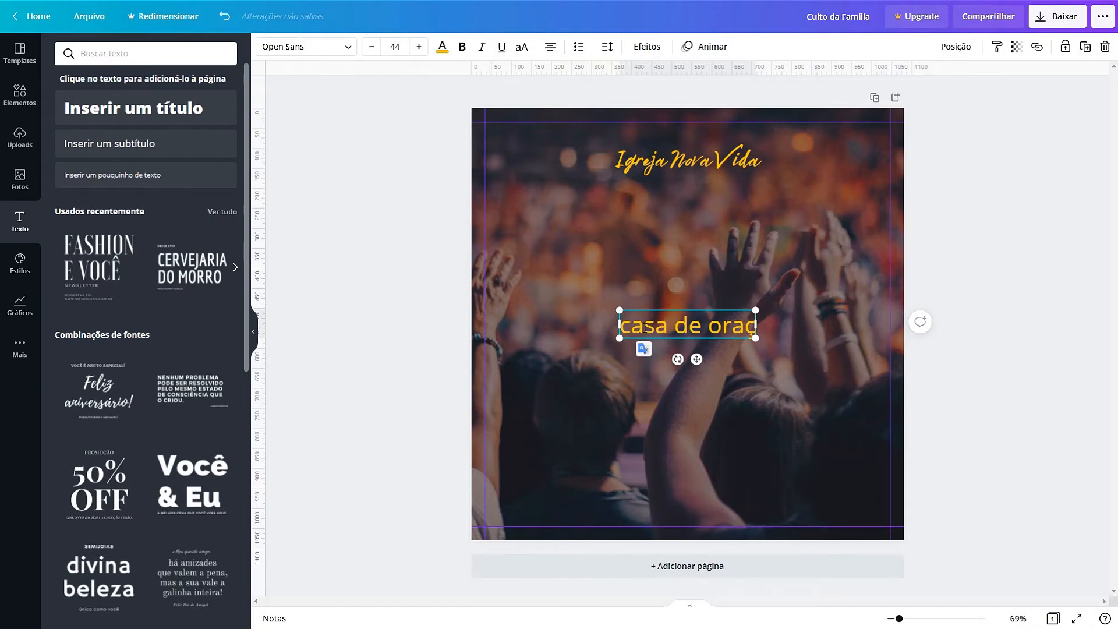
{"action": "type", "text": "ão"}
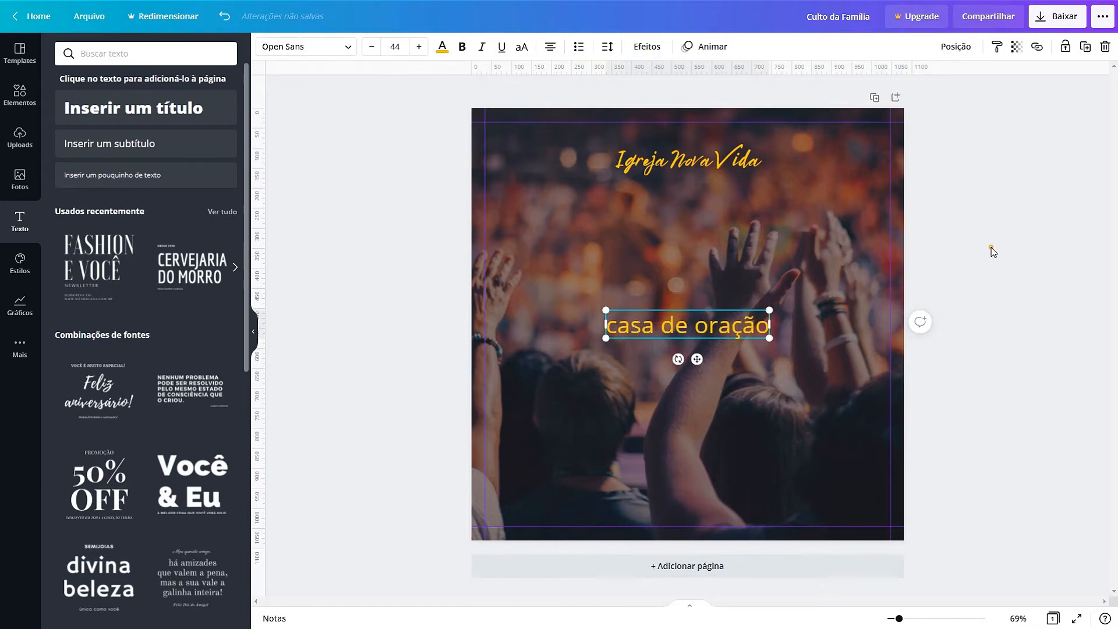
{"action": "left_click", "coordinate": [993, 249]}
{"action": "left_click", "coordinate": [720, 336]}
{"action": "left_click_drag", "start_coordinate": [720, 336], "coordinate": [712, 189]}
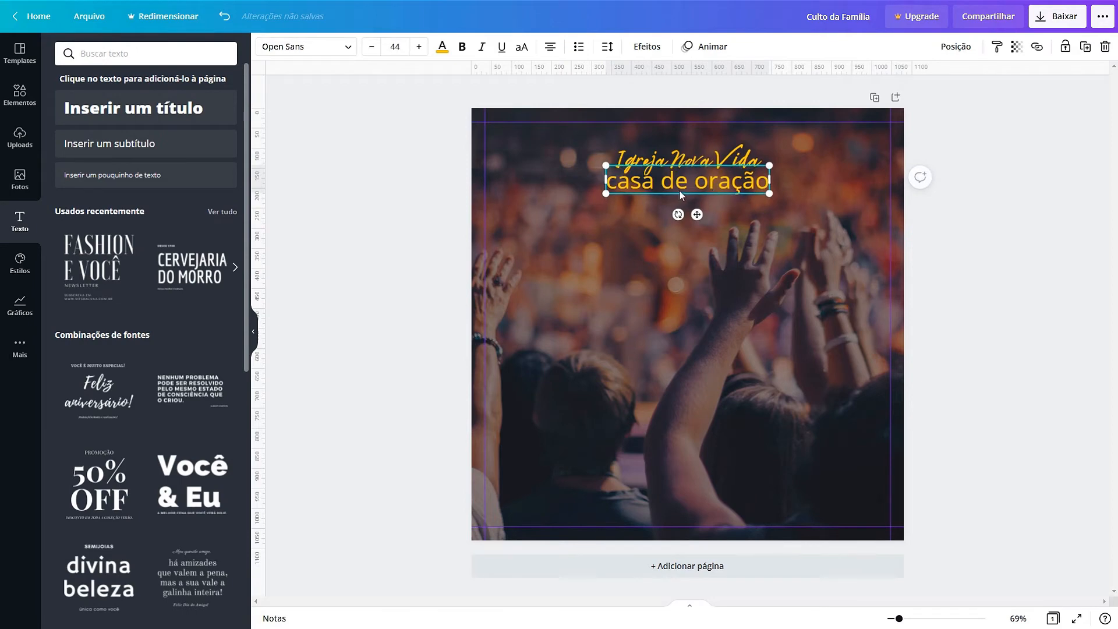
Change the colour of the "casa de oração" text to the white used in the document.
{"action": "left_click", "coordinate": [442, 46]}
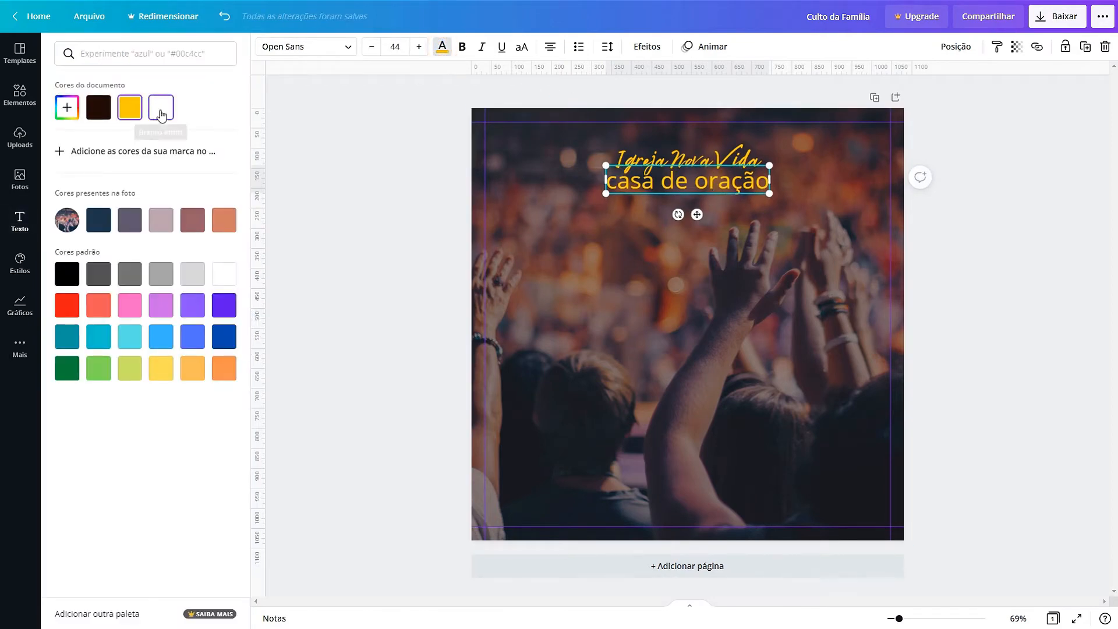
{"action": "left_click", "coordinate": [160, 107]}
{"action": "left_click", "coordinate": [368, 175]}
{"action": "left_click", "coordinate": [729, 181]}
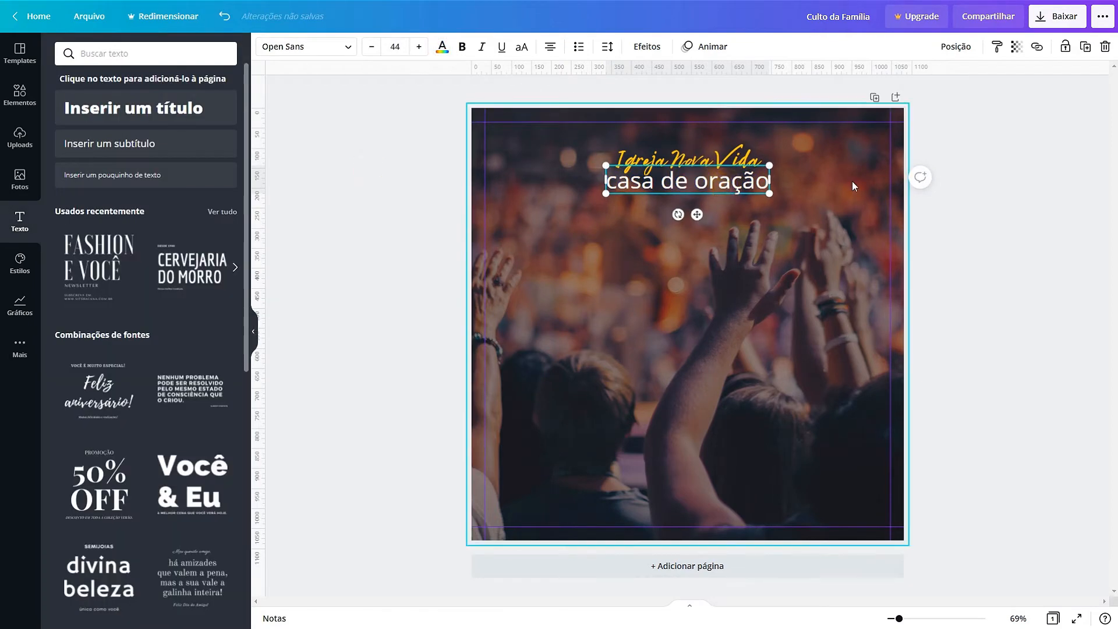
{"action": "left_click", "coordinate": [945, 186]}
Set the font size of the "casa de oração" text to 15.
{"action": "left_click", "coordinate": [764, 183]}
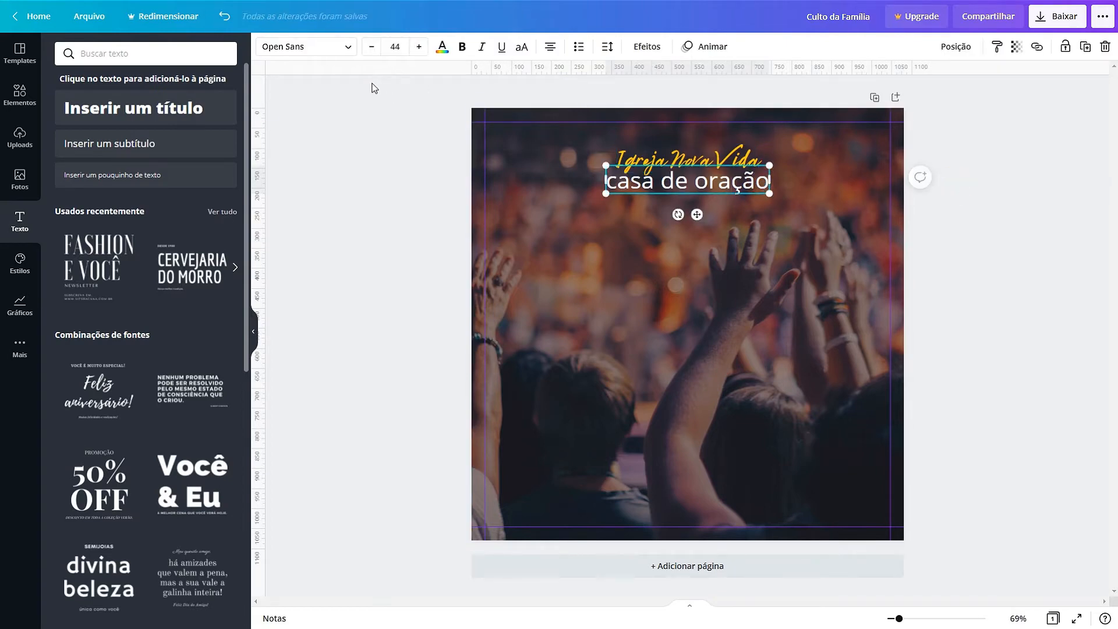
{"action": "left_click", "coordinate": [394, 47]}
{"action": "type", "text": "15"}
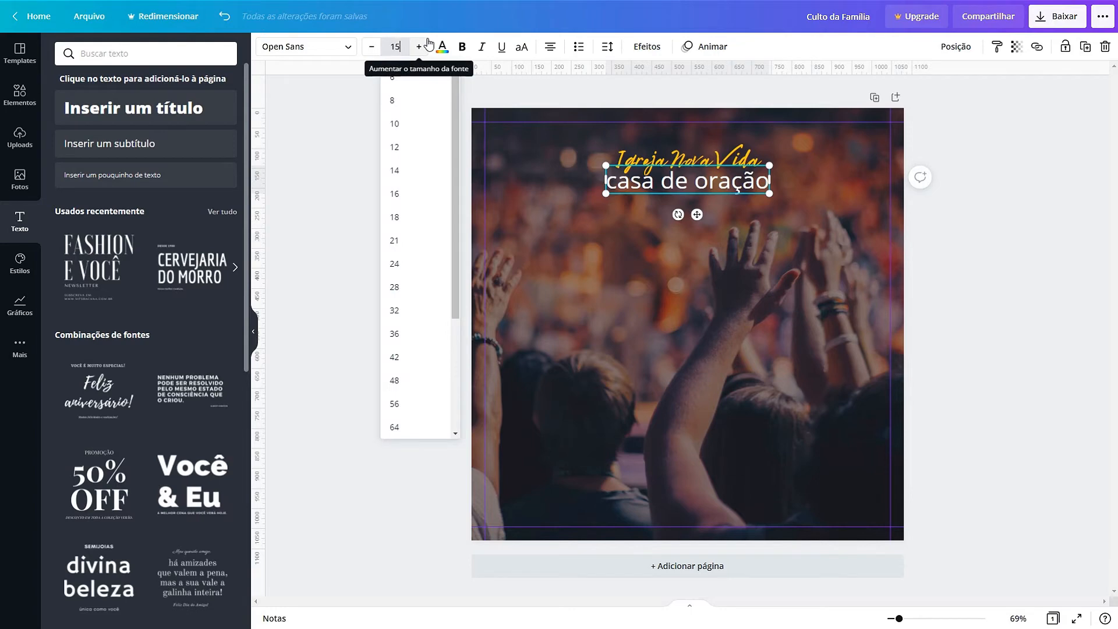
{"action": "key", "text": "Return"}
{"action": "left_click", "coordinate": [1001, 174]}
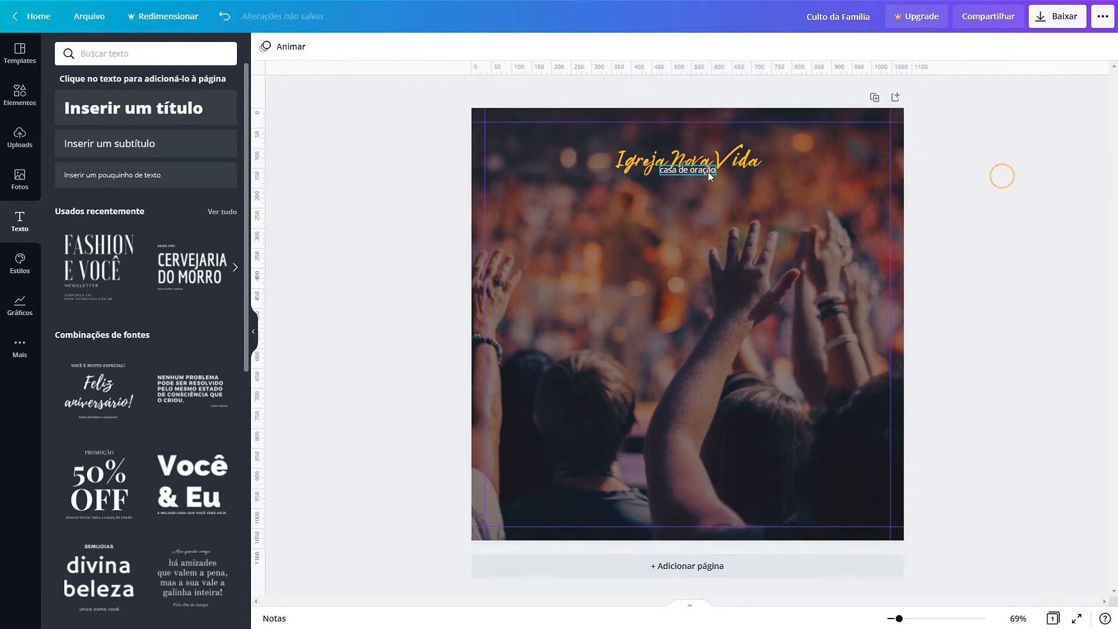
Nudge the "casa de oração" text down until it clears the "Igreja Nova Vida" lettering.
{"action": "left_click", "coordinate": [700, 170]}
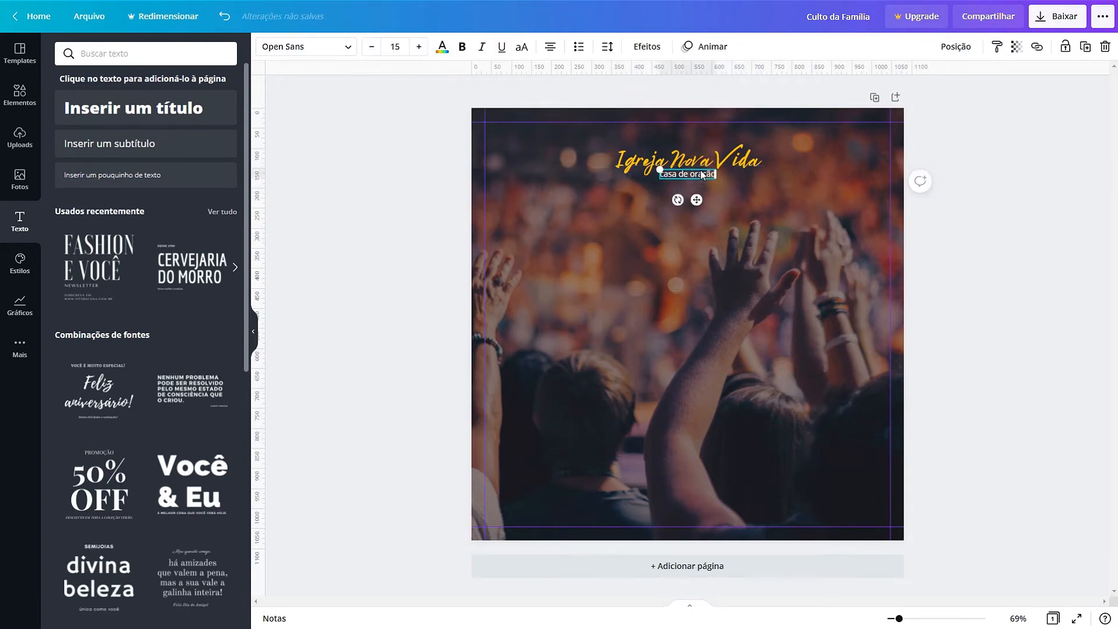
{"action": "key", "text": "Down"}
{"action": "key", "text": "Down"}
{"action": "key", "text": "Down"}
{"action": "key", "text": "Down"}
{"action": "key", "text": "Down"}
{"action": "key", "text": "Down"}
{"action": "key", "text": "Down"}
{"action": "key", "text": "Down"}
{"action": "key", "text": "Down"}
{"action": "key", "text": "Down"}
{"action": "key", "text": "Down"}
{"action": "key", "text": "Down"}
{"action": "key", "text": "Down"}
{"action": "key", "text": "Down"}
{"action": "key", "text": "Down"}
{"action": "key", "text": "Down"}
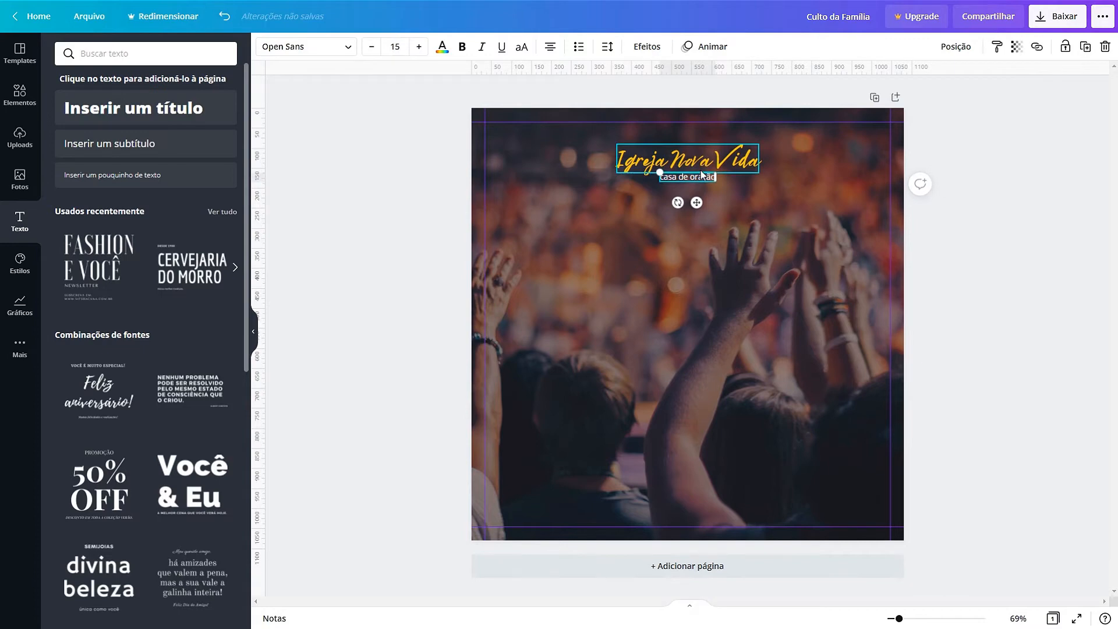
Set the letter spacing of the "casa de oração" text to 20.
{"action": "left_click", "coordinate": [606, 47]}
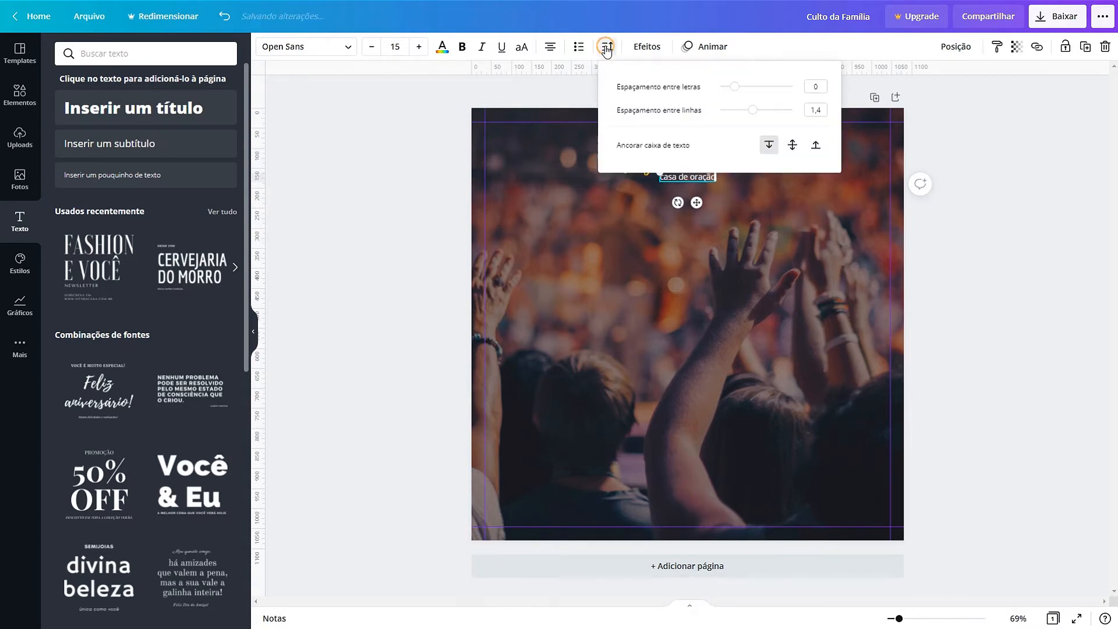
{"action": "left_click_drag", "start_coordinate": [730, 89], "coordinate": [746, 93]}
{"action": "left_click", "coordinate": [819, 85]}
{"action": "key", "text": "BackSpace"}
{"action": "type", "text": "20"}
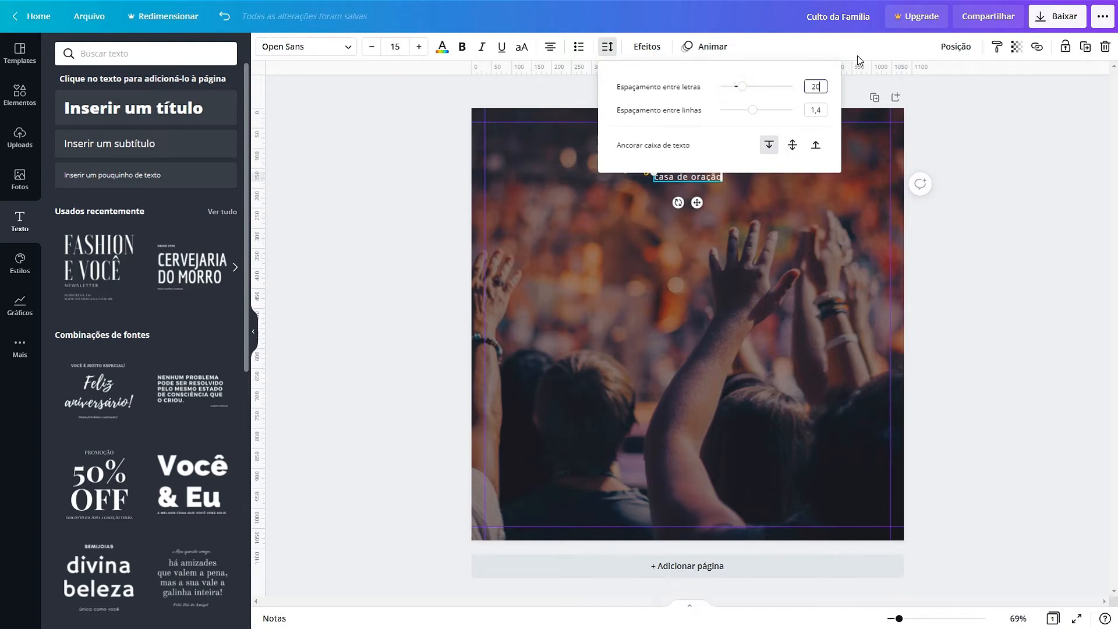
{"action": "key", "text": "Return"}
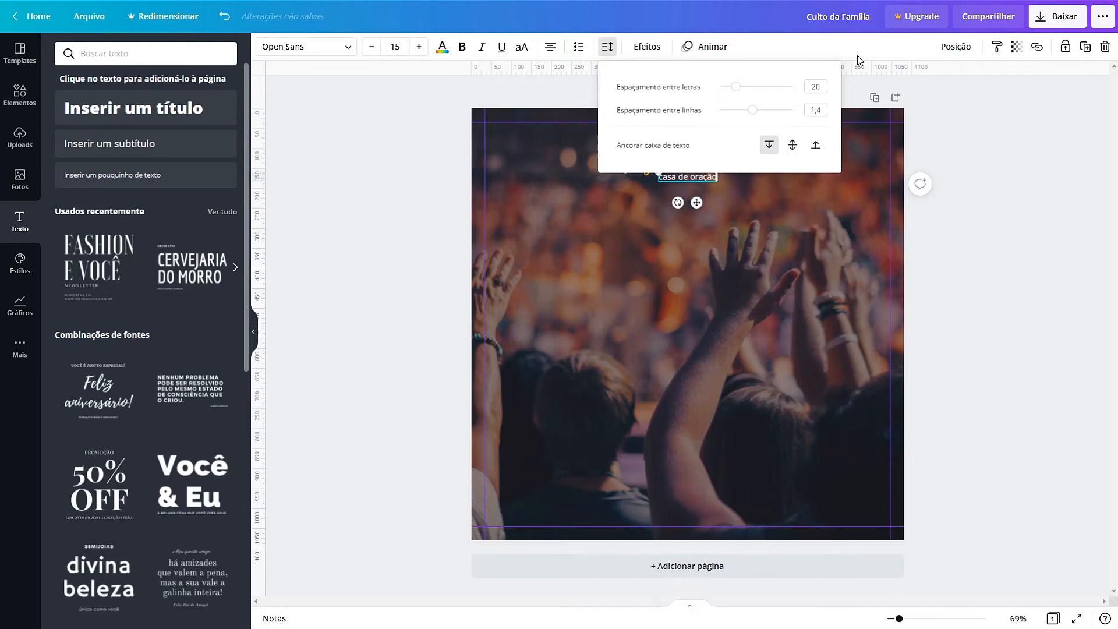
{"action": "left_click", "coordinate": [1003, 164]}
{"action": "left_click", "coordinate": [1015, 184]}
Turn the "casa de oração" text into all uppercase letters.
{"action": "left_click", "coordinate": [671, 179]}
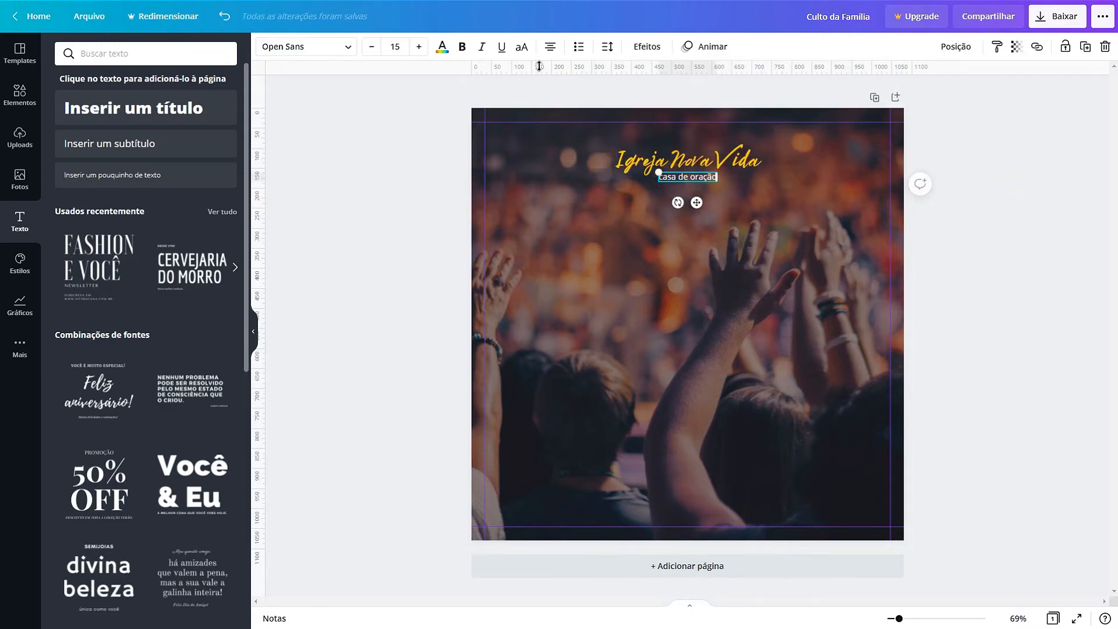
{"action": "left_click", "coordinate": [521, 51]}
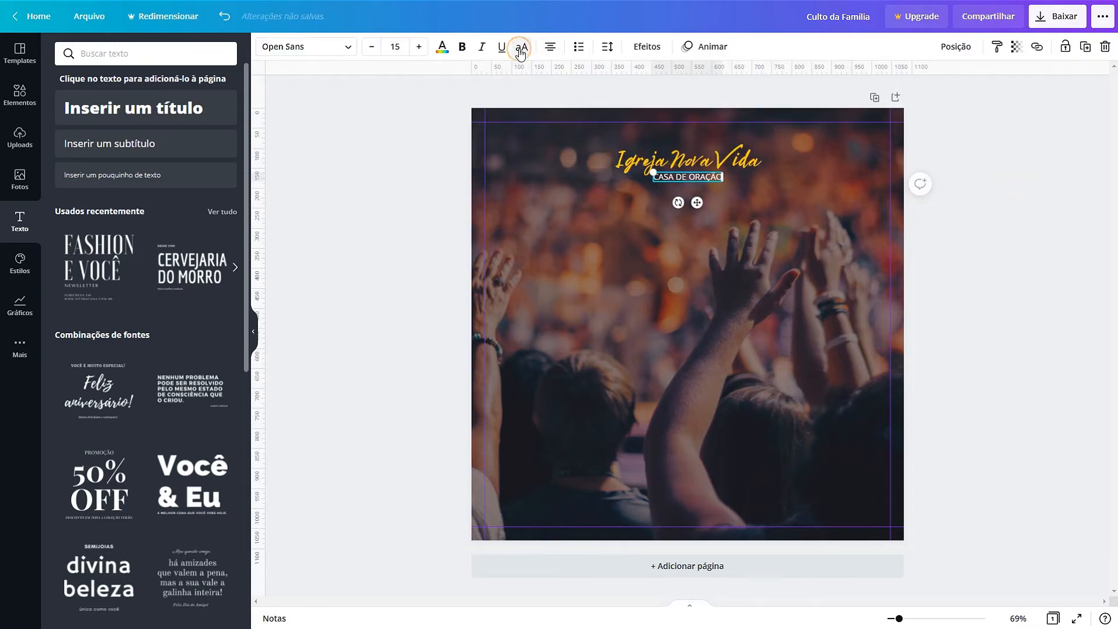
{"action": "left_click", "coordinate": [1056, 320]}
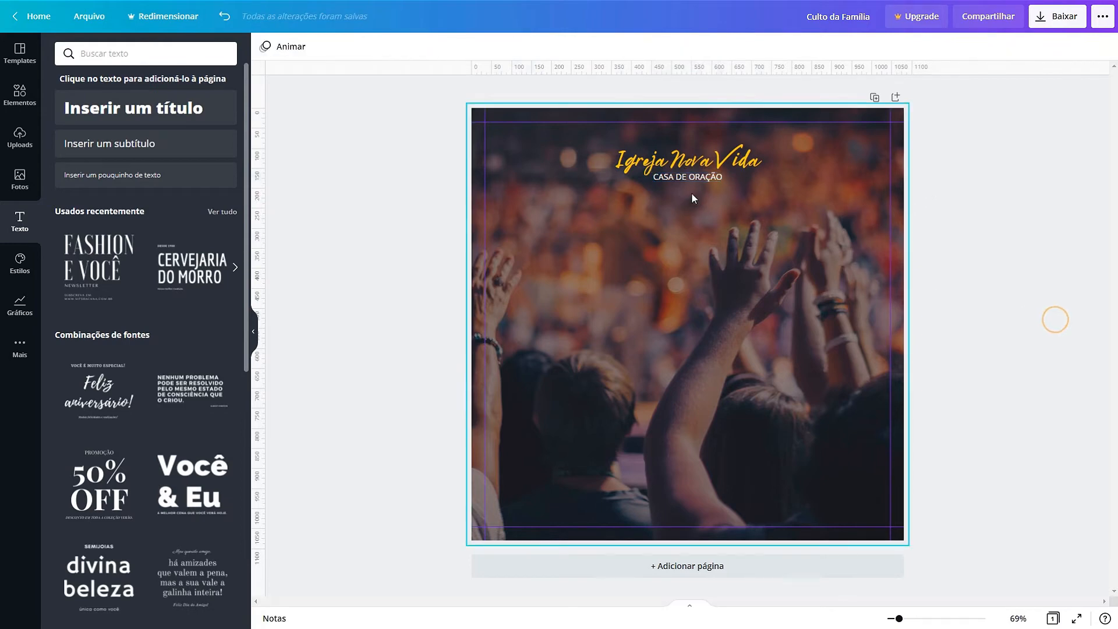
Nudge the "CASA DE ORAÇÃO" text up slightly, closer to "Igreja Nova Vida".
{"action": "left_click", "coordinate": [687, 178]}
{"action": "key", "text": "Up"}
{"action": "key", "text": "Up"}
{"action": "key", "text": "Up"}
{"action": "key", "text": "Up"}
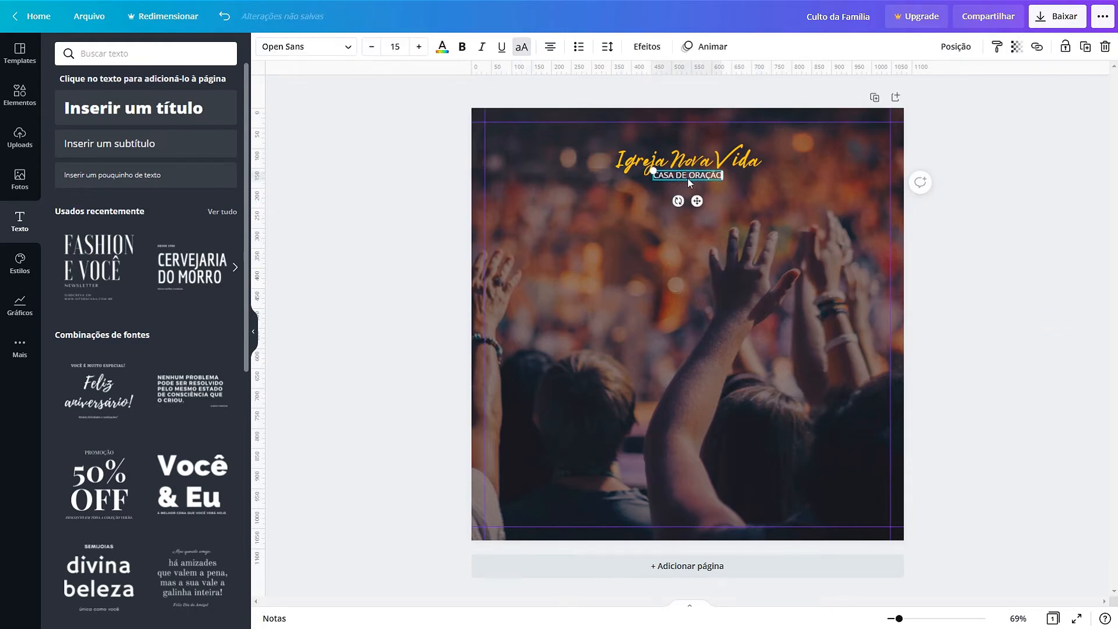
{"action": "left_click", "coordinate": [1009, 251]}
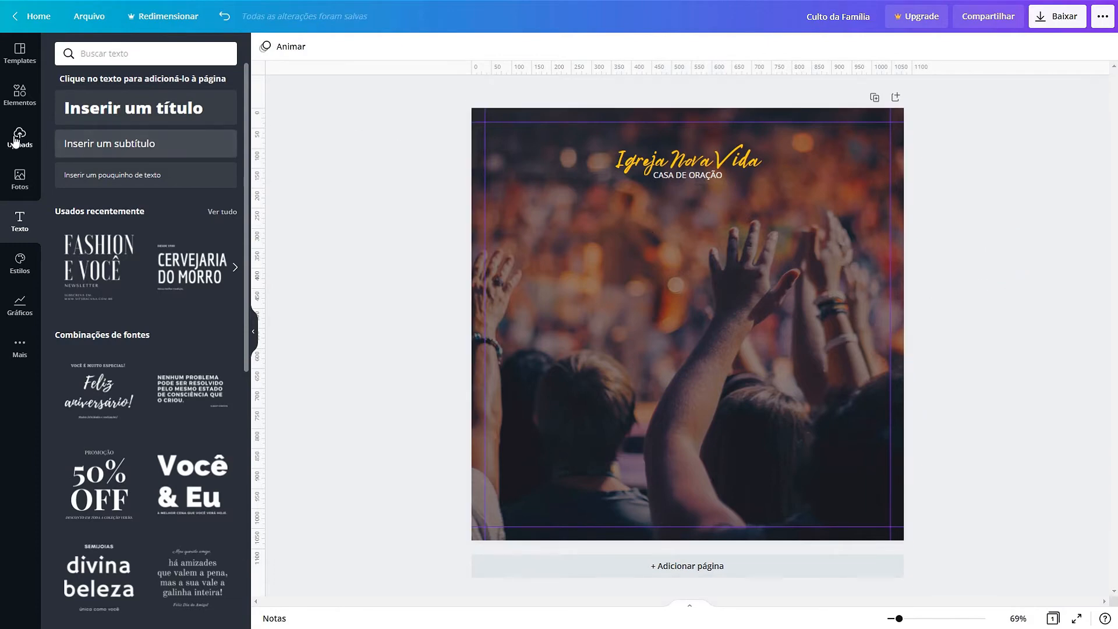
Add a title text reading "CULTO" in the middle of the page.
{"action": "left_click", "coordinate": [127, 113]}
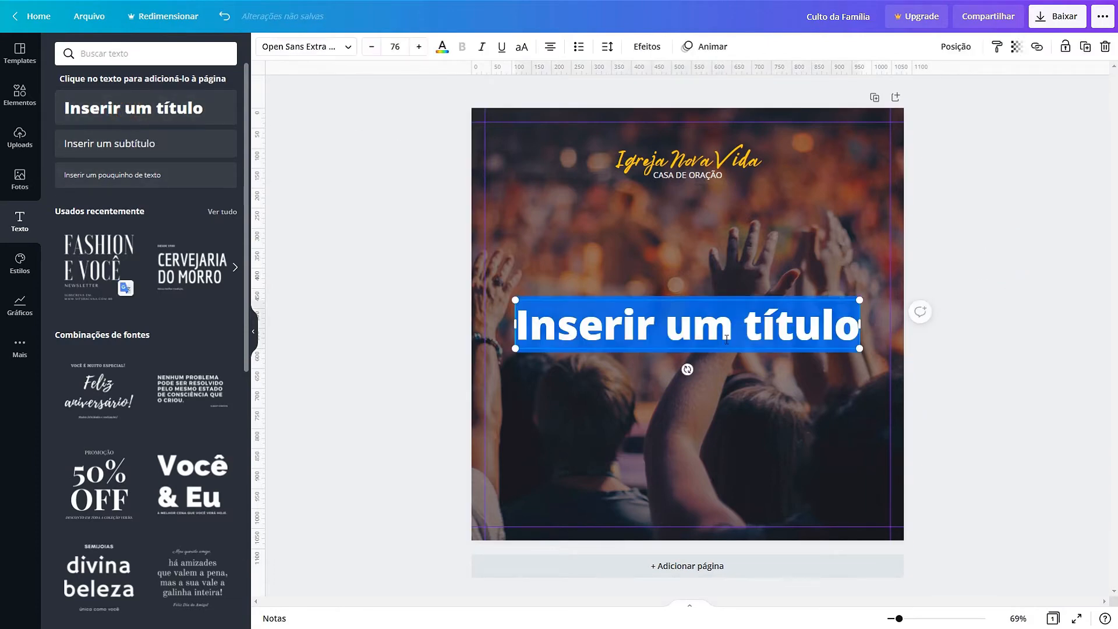
{"action": "type", "text": "CULTO"}
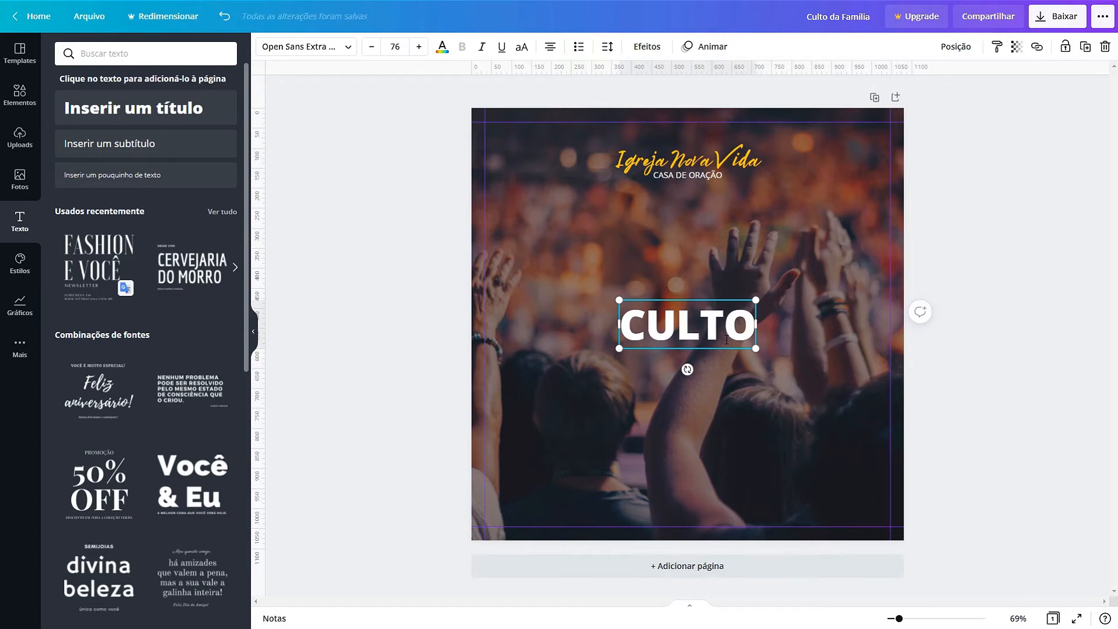
{"action": "left_click", "coordinate": [1014, 233]}
Change the font of the "CULTO" title to the wide Heading Now 91-9 and make it bold.
{"action": "left_click", "coordinate": [707, 328]}
{"action": "left_click", "coordinate": [322, 48]}
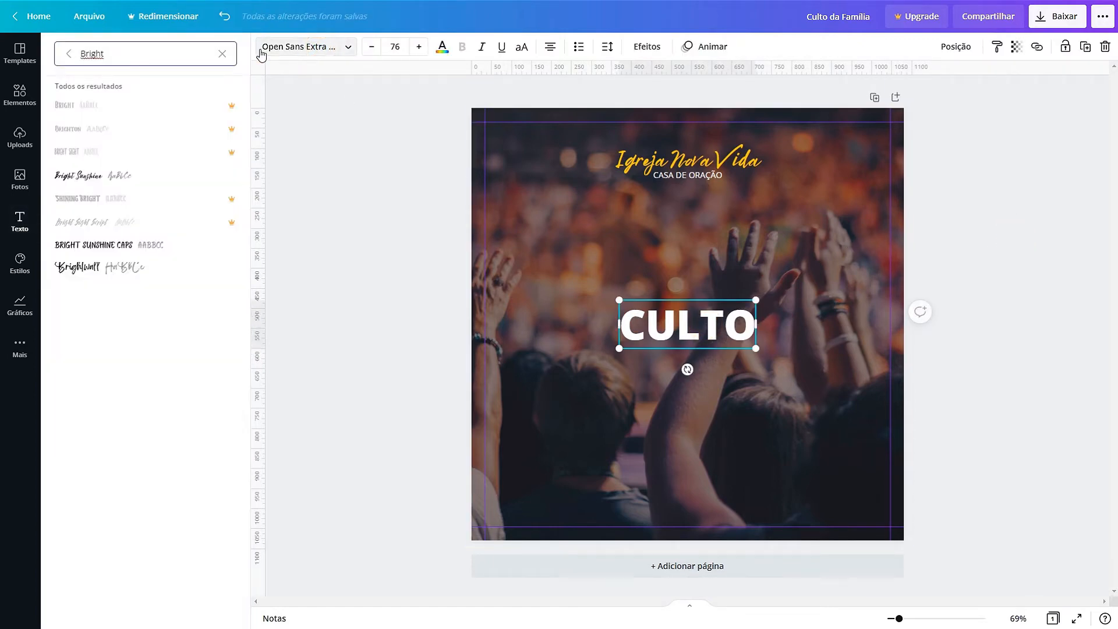
{"action": "key", "text": "ctrl+a"}
{"action": "type", "text": "Hea"}
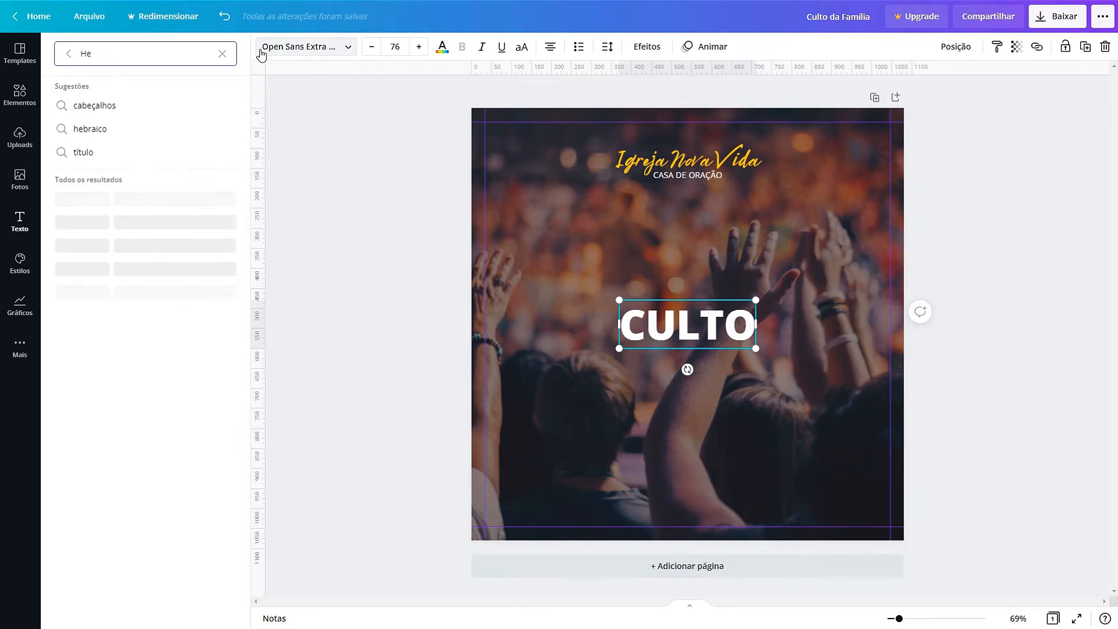
{"action": "type", "text": "i"}
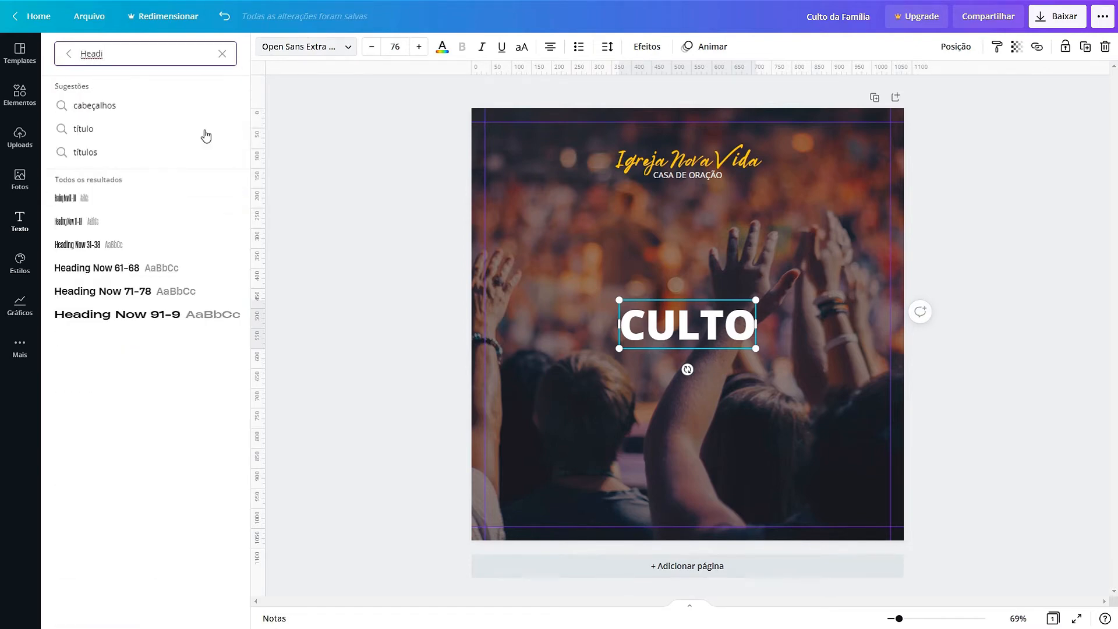
{"action": "left_click", "coordinate": [103, 315]}
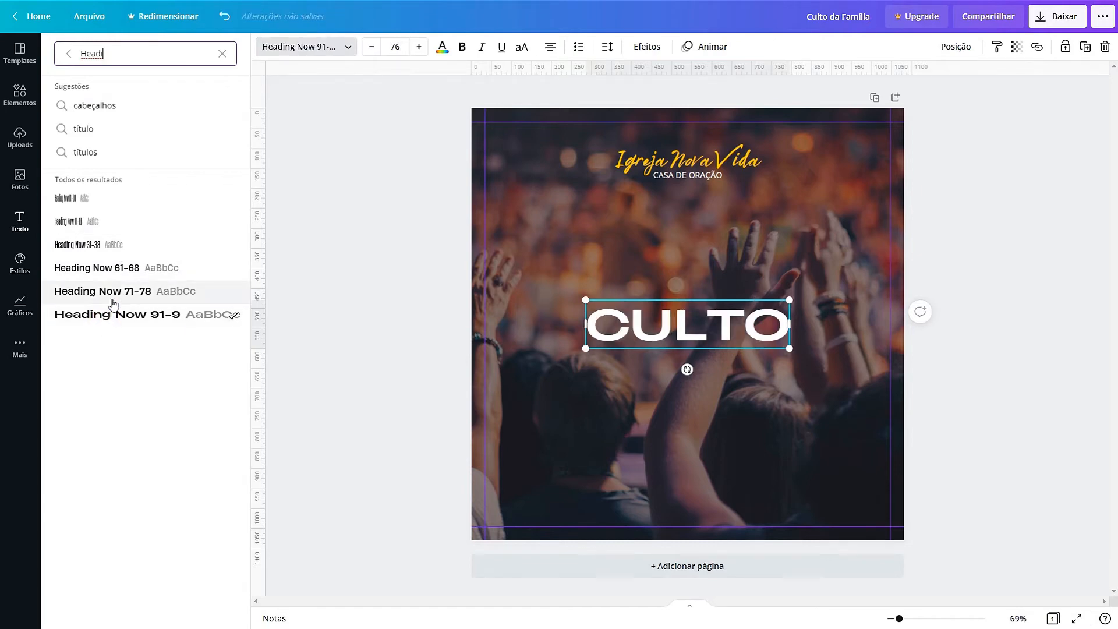
{"action": "left_click", "coordinate": [461, 47]}
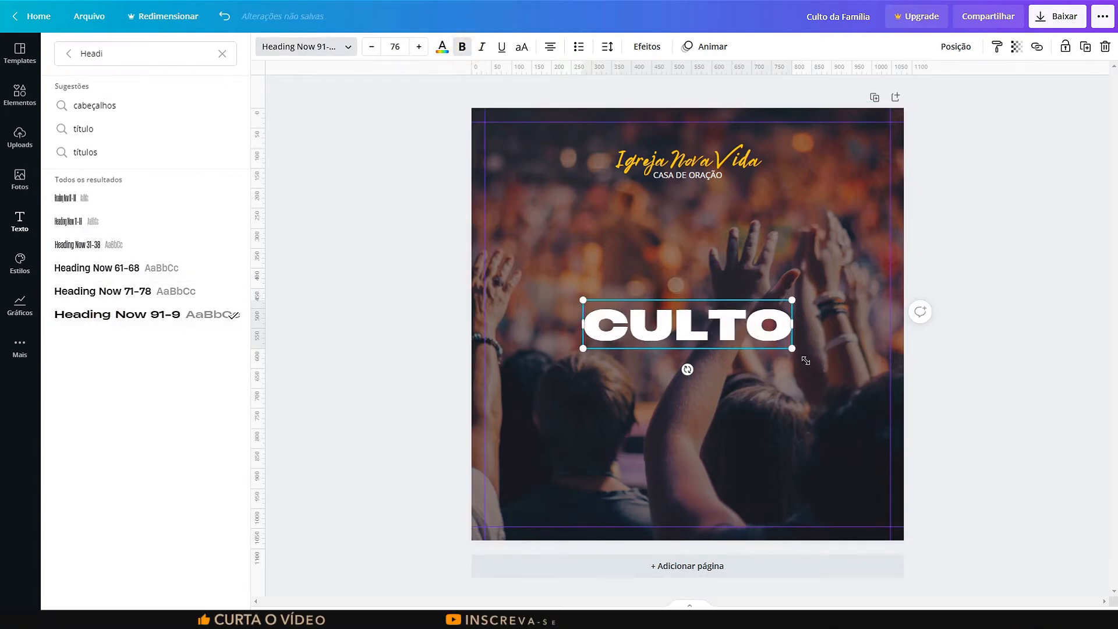
Enlarge the "CULTO" title to font size 110 and tighten its letter spacing to -54.
{"action": "left_click_drag", "start_coordinate": [792, 299], "coordinate": [840, 282]}
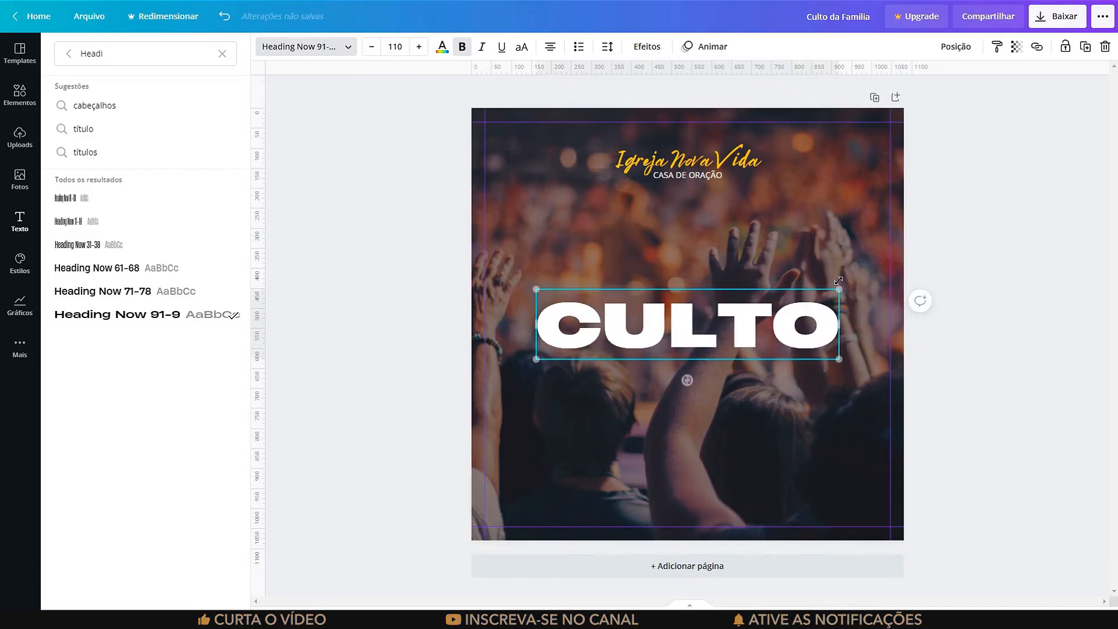
{"action": "left_click", "coordinate": [607, 46]}
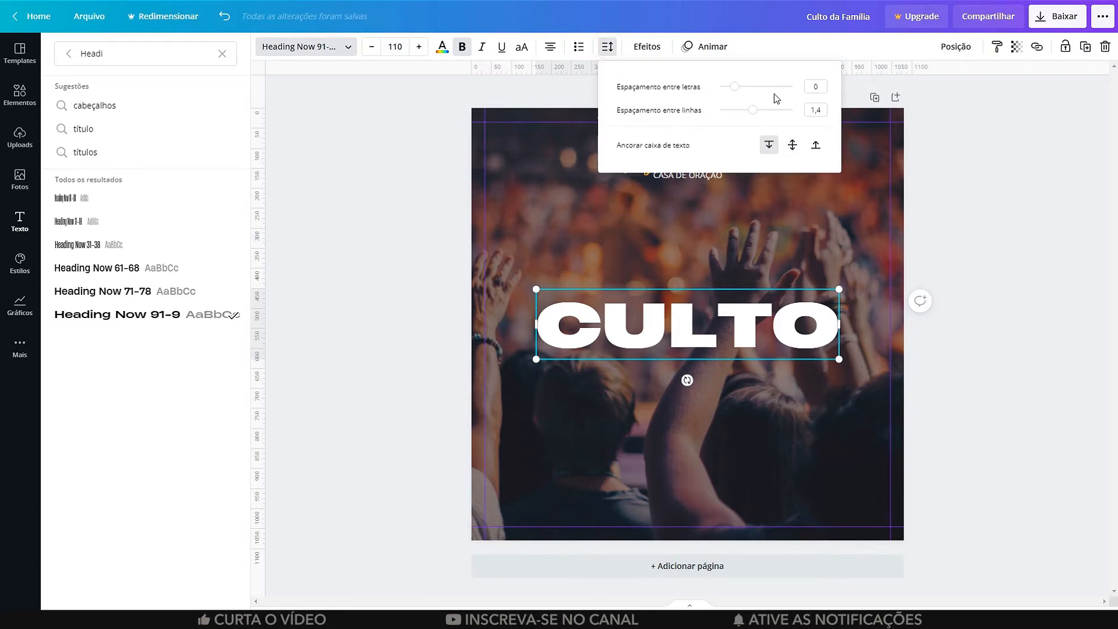
{"action": "left_click_drag", "start_coordinate": [731, 89], "coordinate": [729, 90]}
{"action": "left_click", "coordinate": [815, 87]}
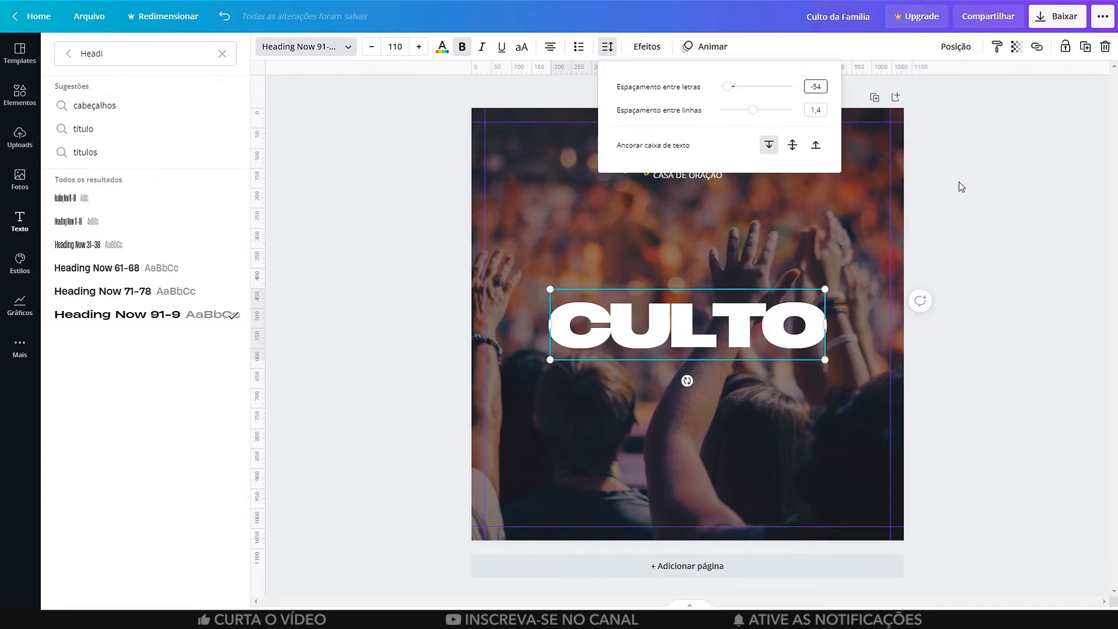
{"action": "key", "text": "Return"}
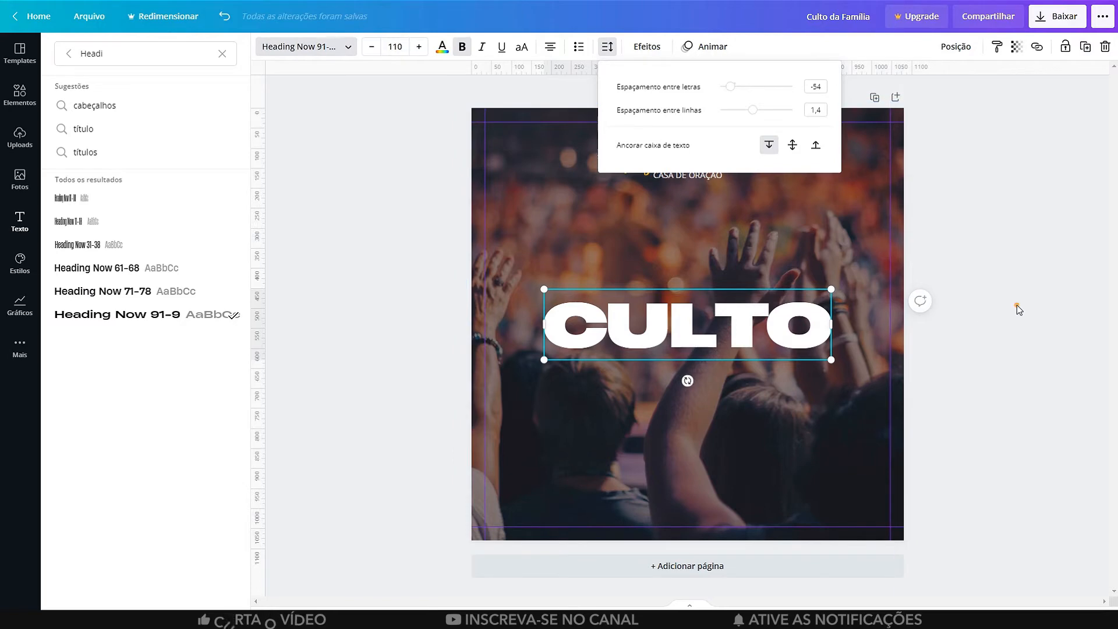
{"action": "left_click", "coordinate": [1017, 310]}
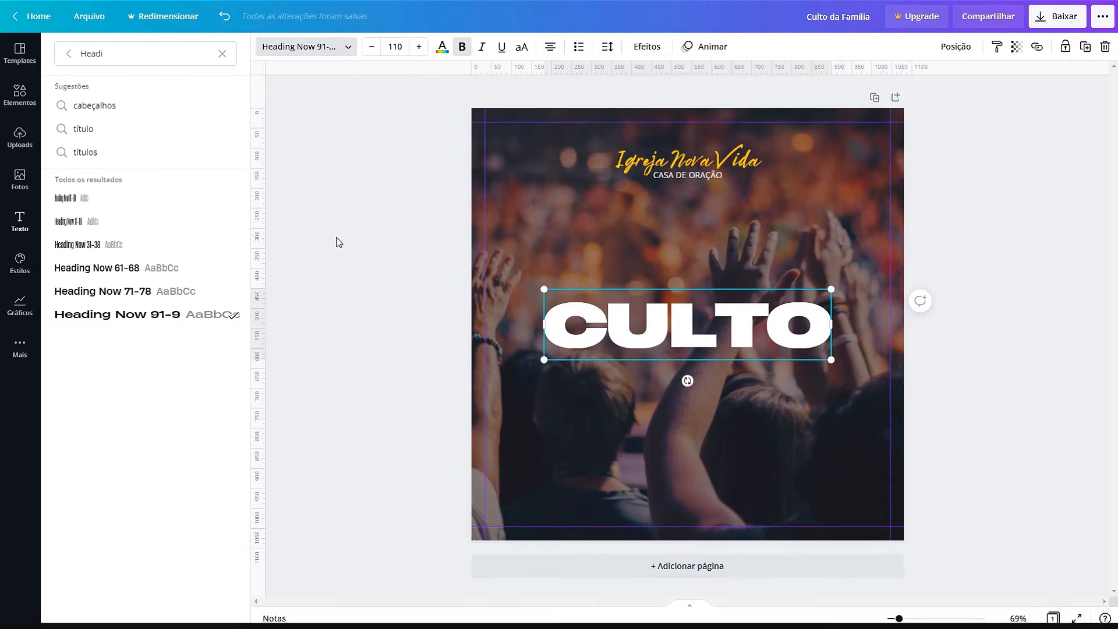
Add a subtitle text reading "Da Família" directly below the "CULTO" title.
{"action": "left_click", "coordinate": [19, 220]}
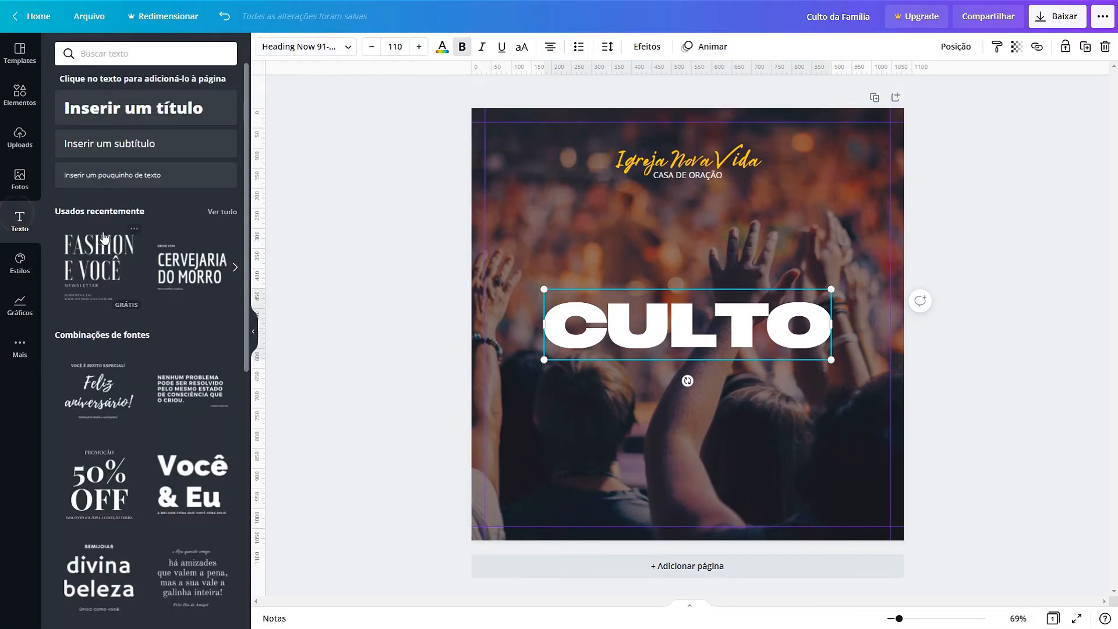
{"action": "left_click", "coordinate": [119, 144]}
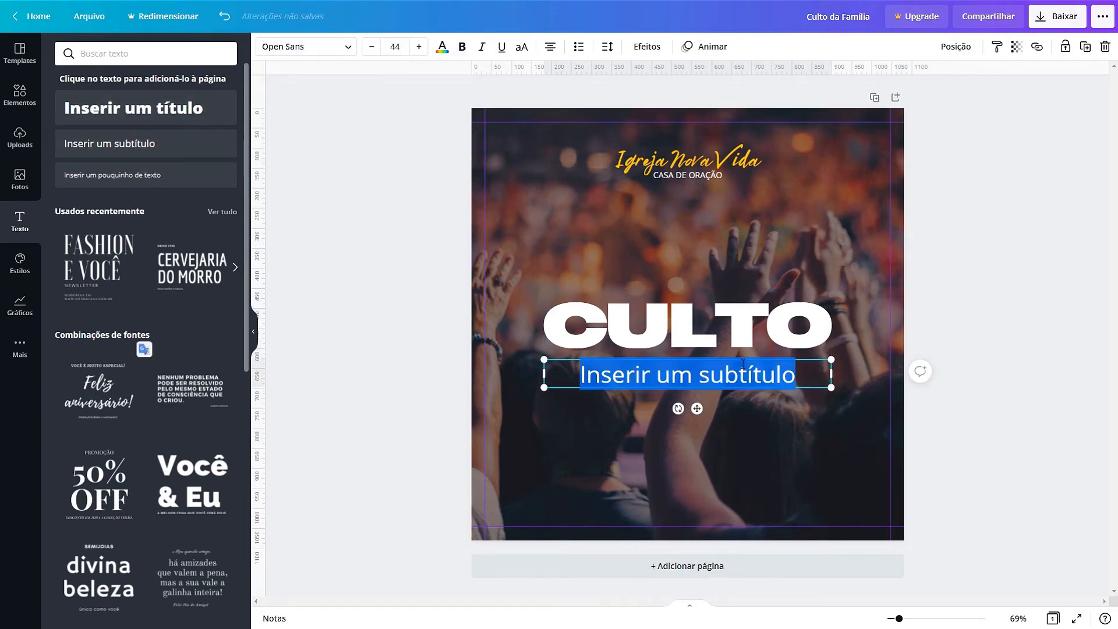
{"action": "triple_click", "coordinate": [734, 381]}
{"action": "key", "text": "BackSpace"}
{"action": "type", "text": "Da "}
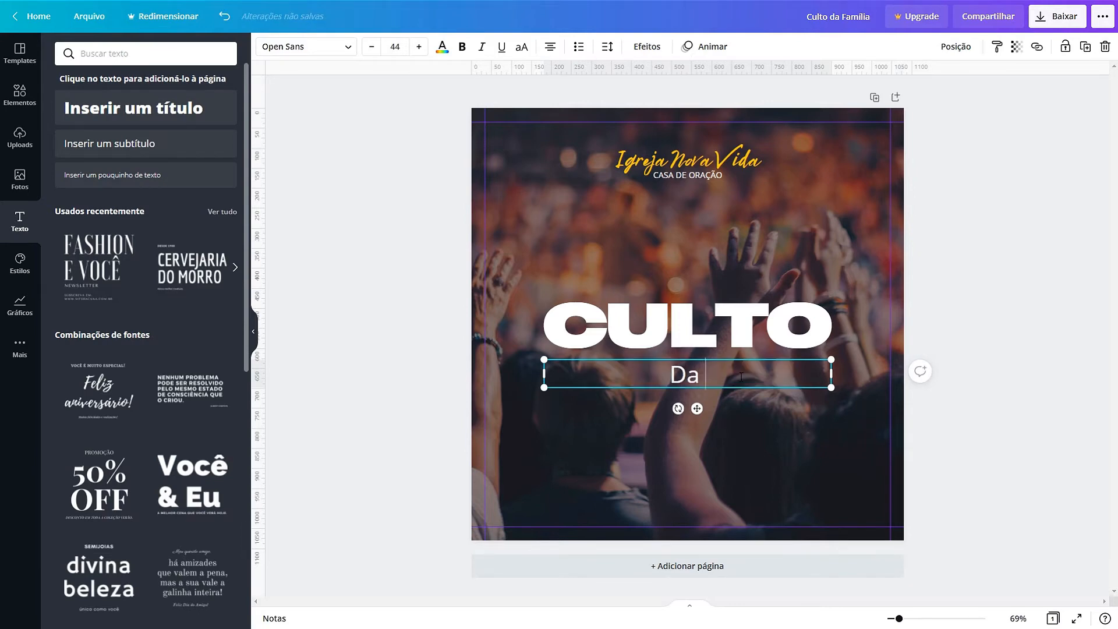
{"action": "type", "text": "Fa"}
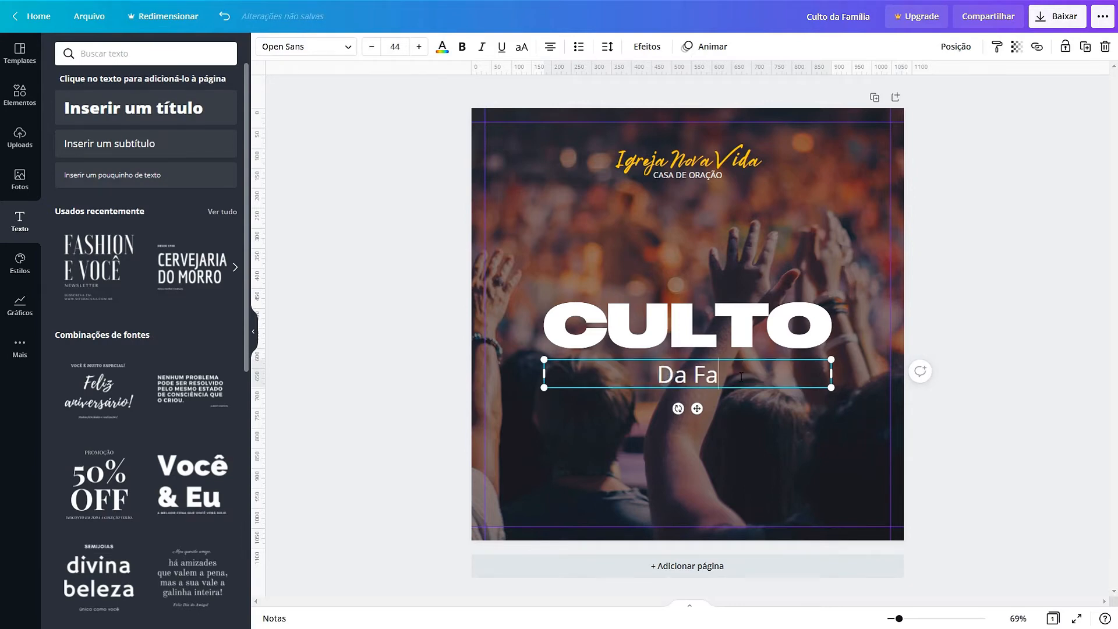
{"action": "type", "text": "mília"}
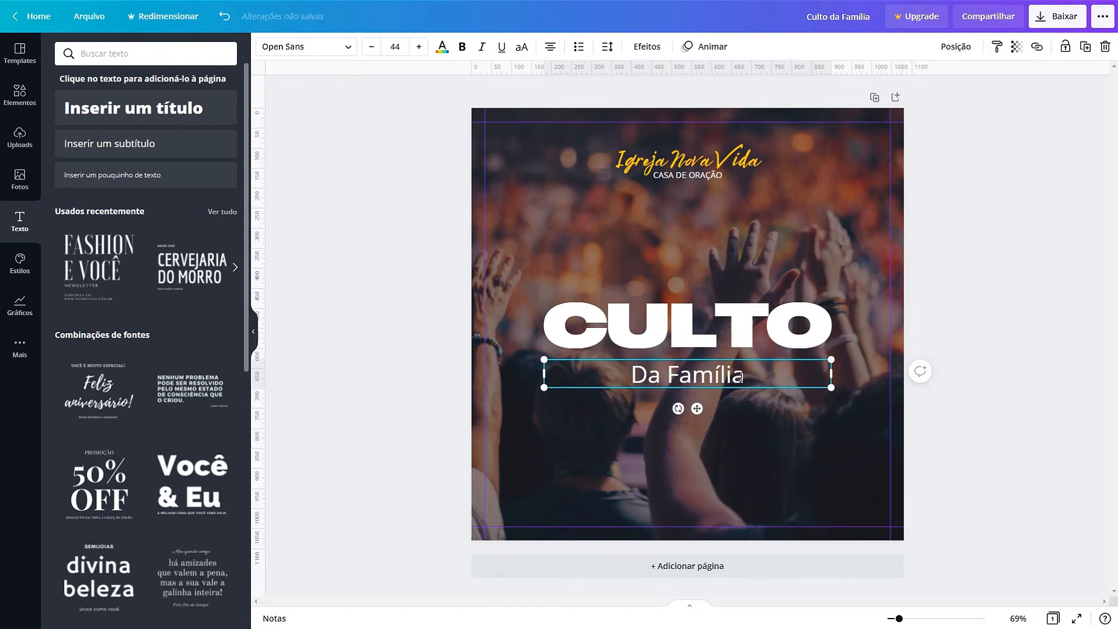
{"action": "left_click", "coordinate": [992, 394]}
Turn the "Da Família" subtitle into all uppercase letters.
{"action": "left_click", "coordinate": [705, 379]}
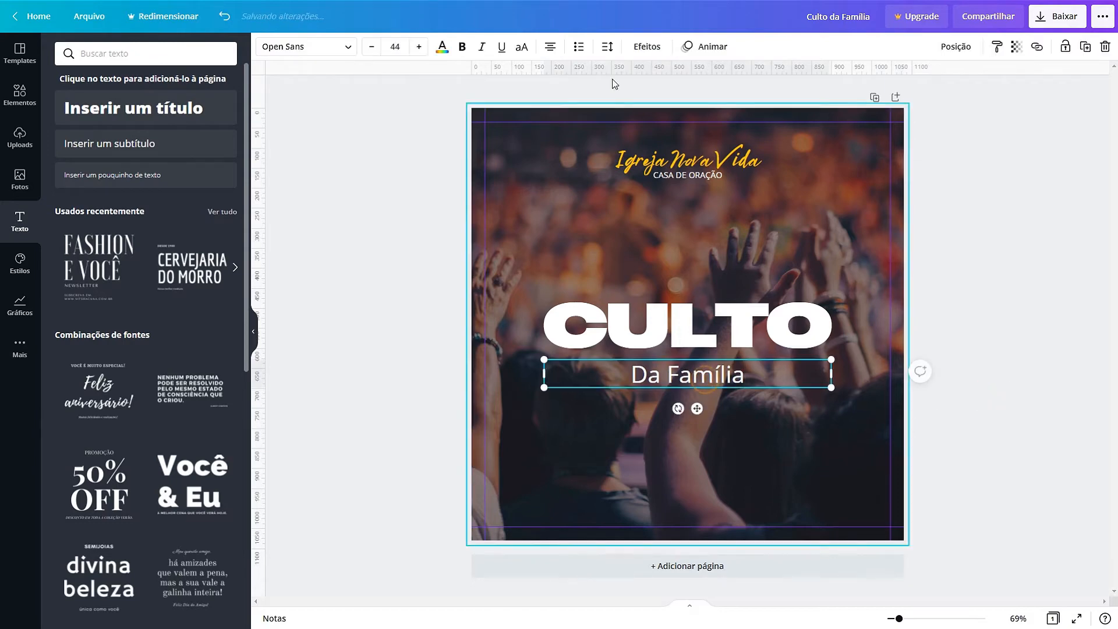
{"action": "left_click", "coordinate": [521, 51]}
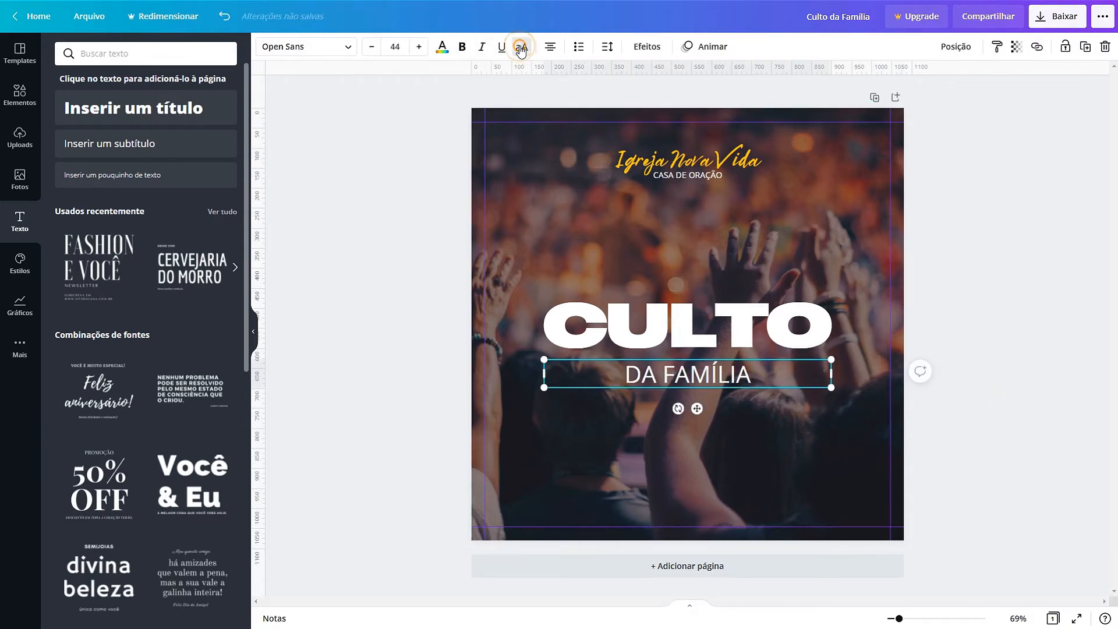
{"action": "left_click", "coordinate": [960, 288]}
Change the font of the "DA FAMÍLIA" subtitle to Gatwick Bold.
{"action": "left_click", "coordinate": [670, 373]}
{"action": "left_click", "coordinate": [308, 48]}
{"action": "type", "text": "Headi"}
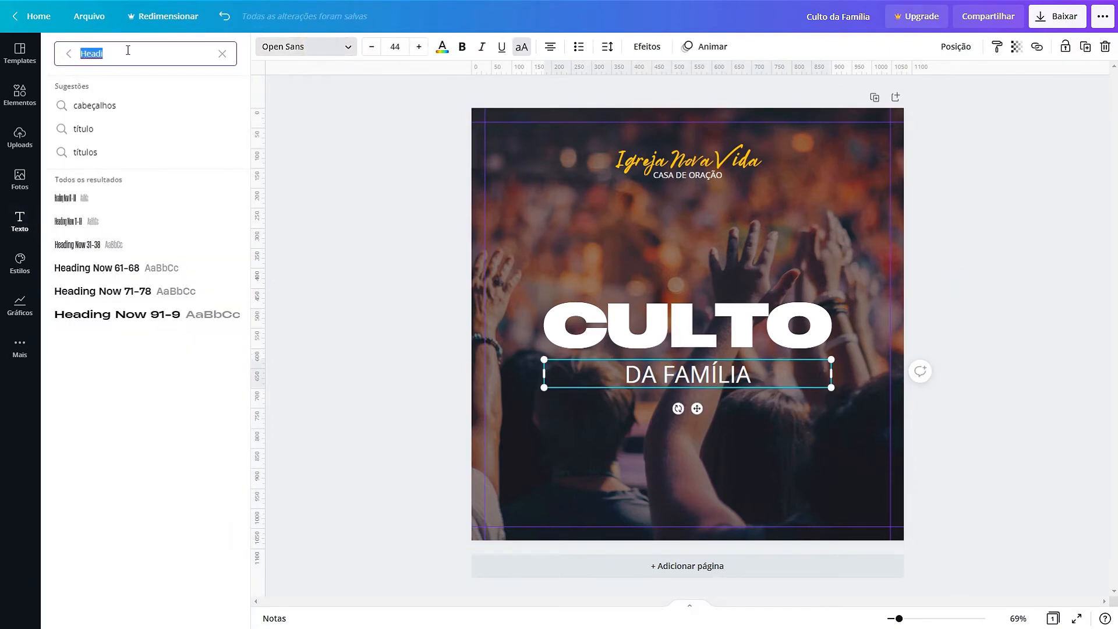
{"action": "type", "text": "Ga"}
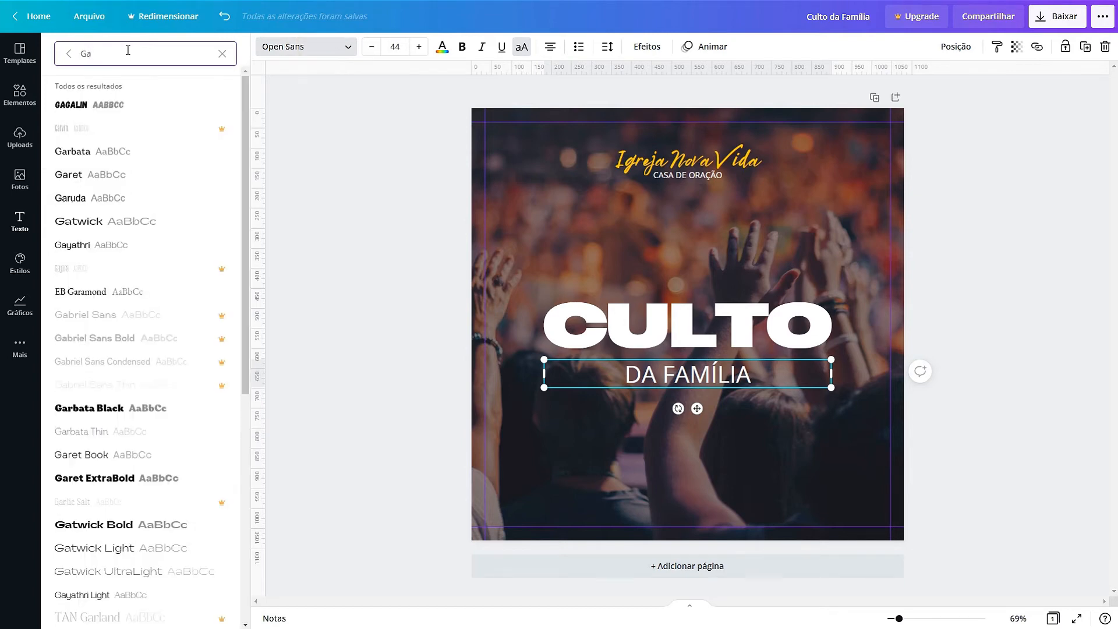
{"action": "type", "text": "tw"}
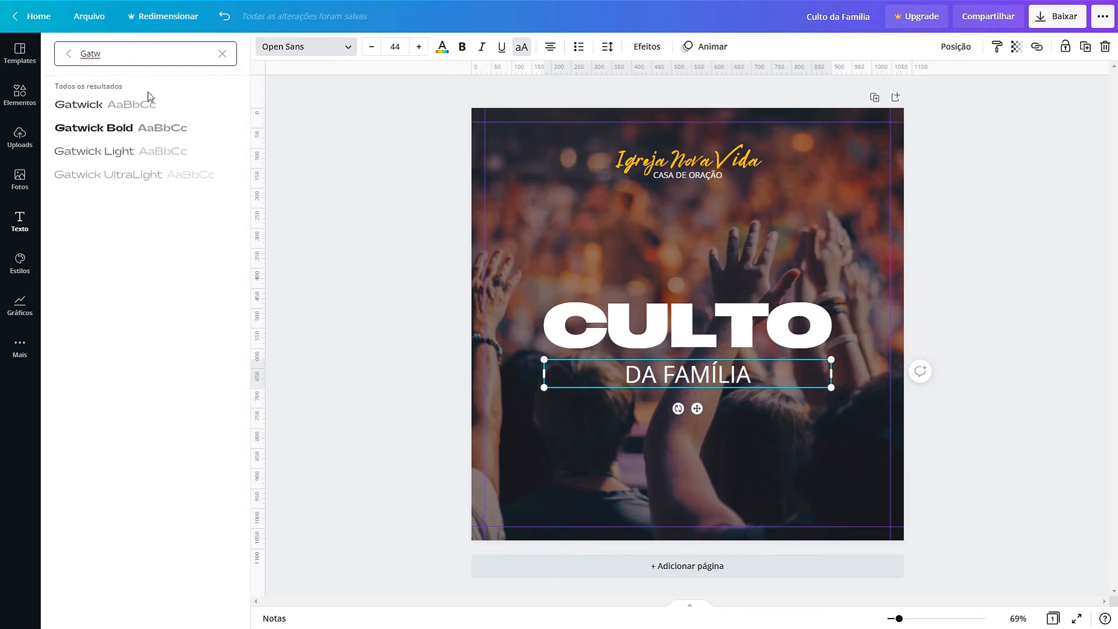
{"action": "left_click", "coordinate": [155, 131]}
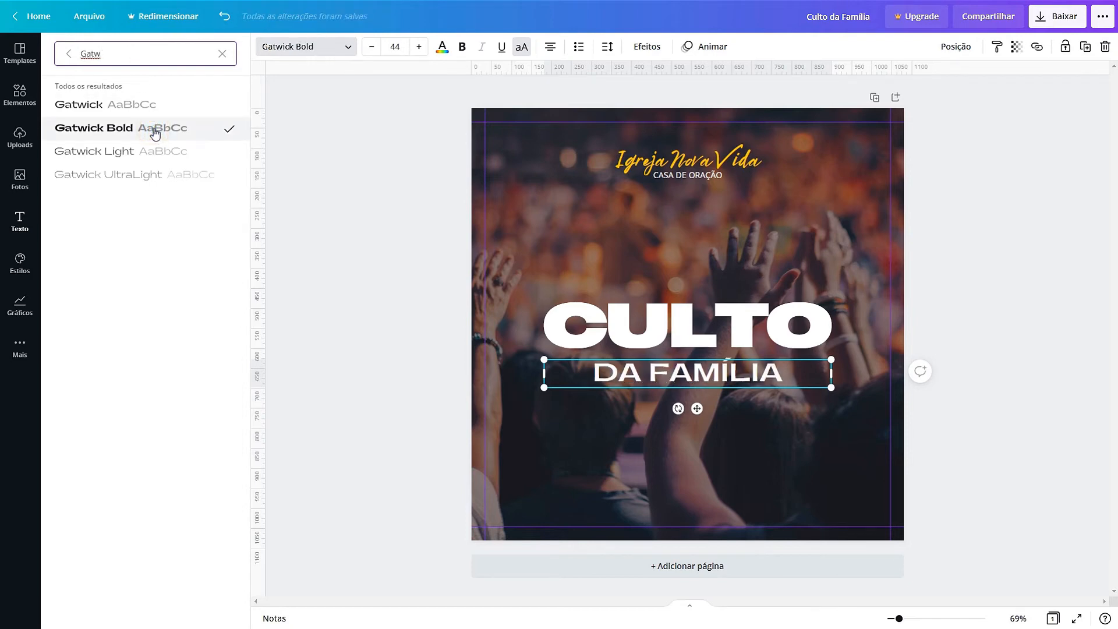
{"action": "left_click", "coordinate": [719, 376]}
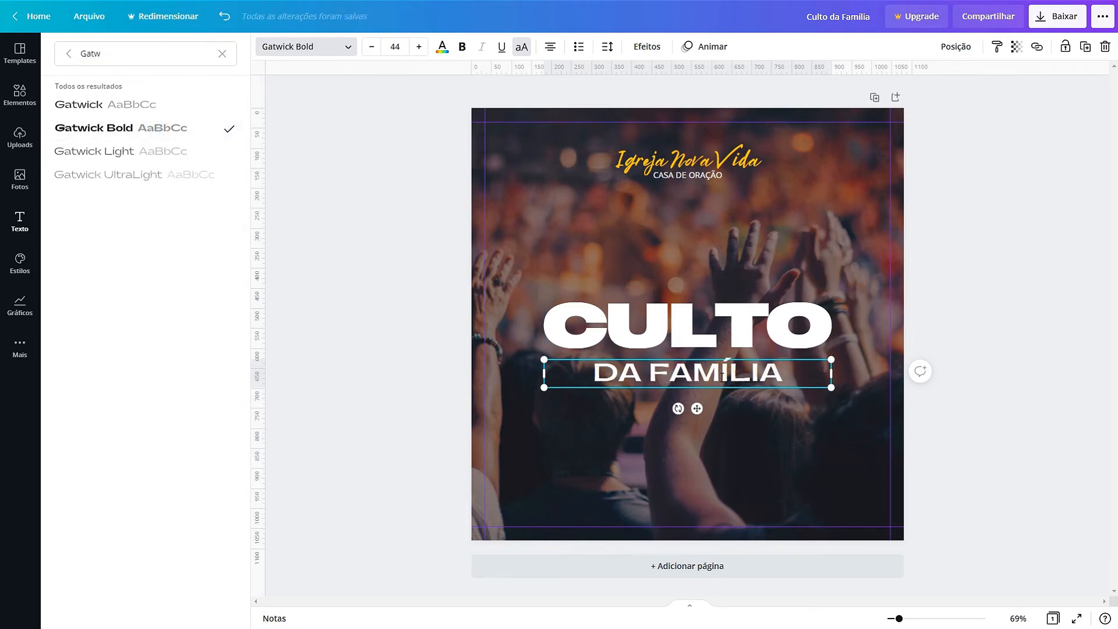
{"action": "left_click", "coordinate": [1003, 322]}
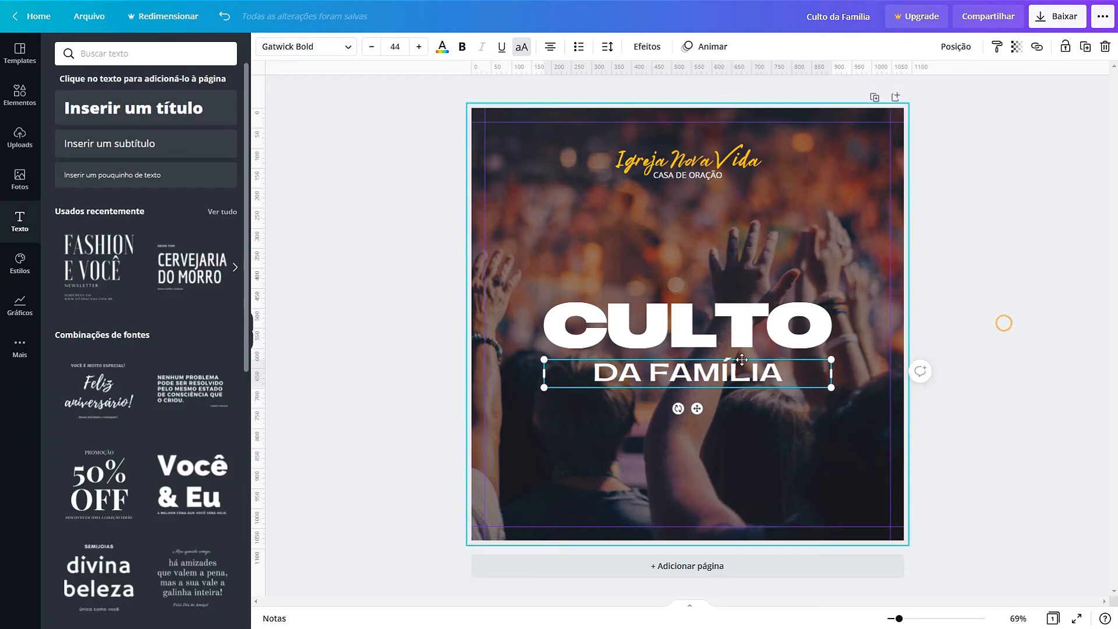
Nudge the "DA FAMÍLIA" subtitle up so it sits closer to the "CULTO" title.
{"action": "left_click", "coordinate": [973, 322]}
{"action": "left_click", "coordinate": [774, 375]}
{"action": "key", "text": "shift+Up"}
{"action": "key", "text": "shift+Up"}
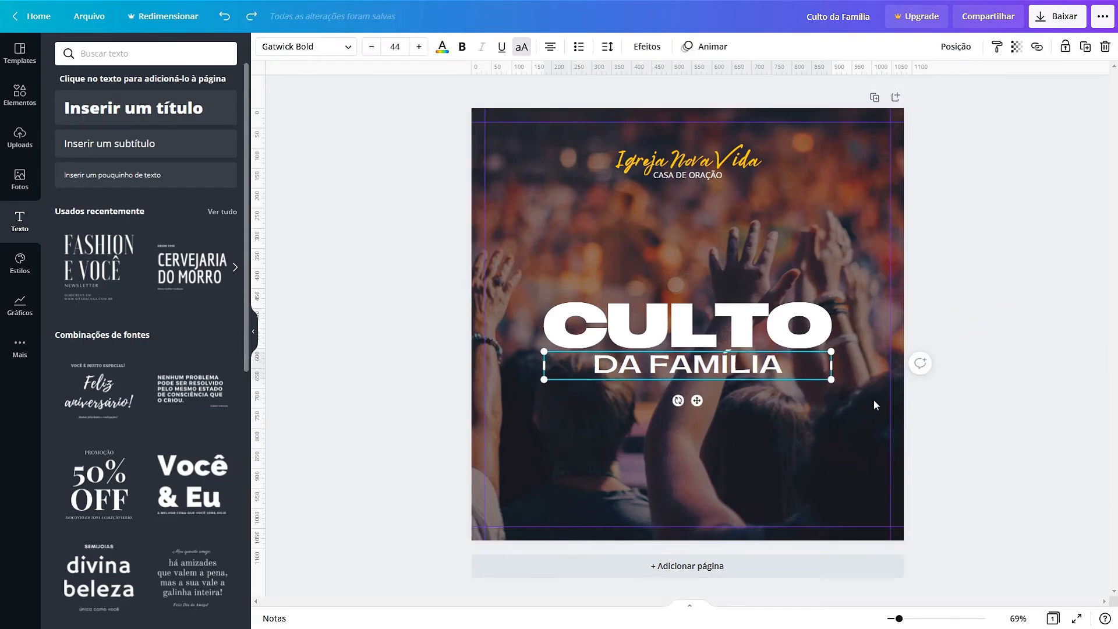
Tighten the letter spacing of the "DA FAMÍLIA" subtitle to -145.
{"action": "left_click", "coordinate": [611, 50]}
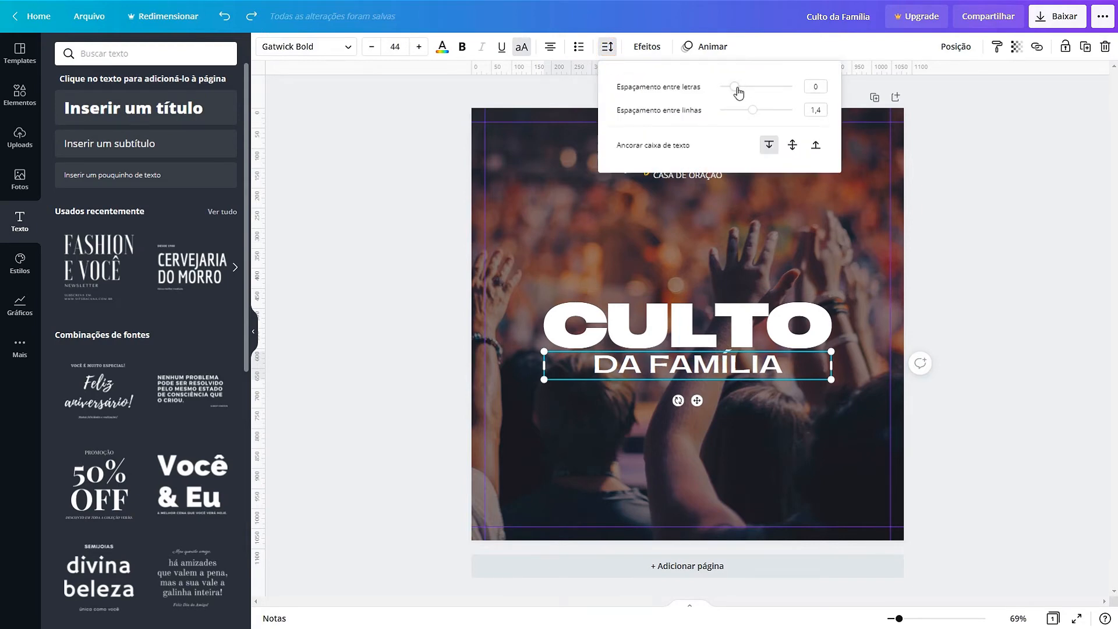
{"action": "left_click_drag", "start_coordinate": [736, 90], "coordinate": [727, 88]}
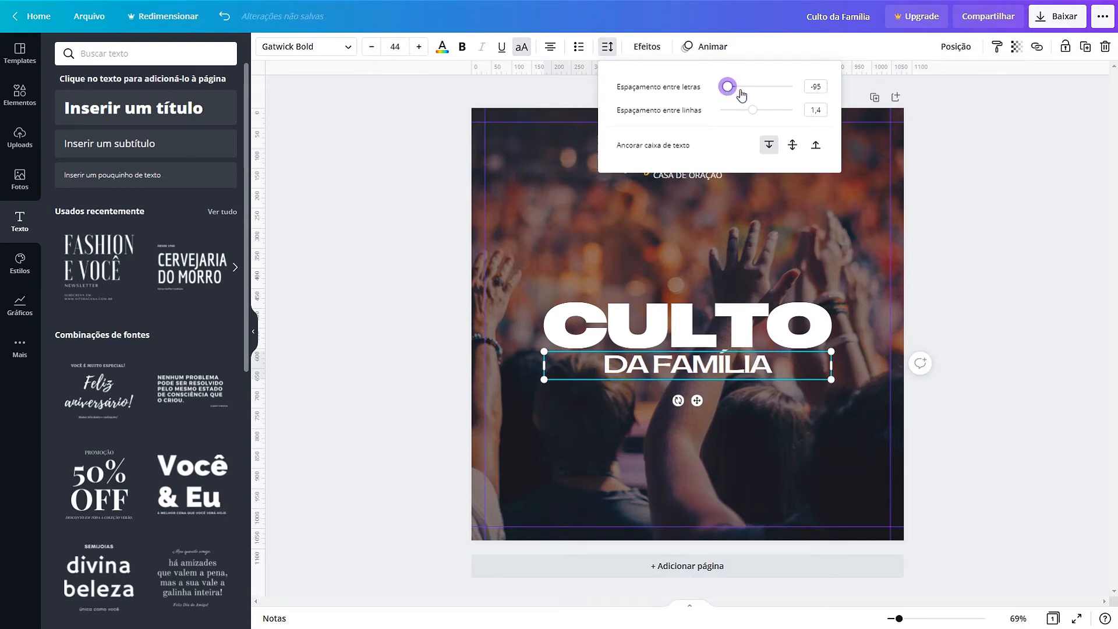
{"action": "left_click", "coordinate": [822, 87]}
{"action": "key", "text": "Return"}
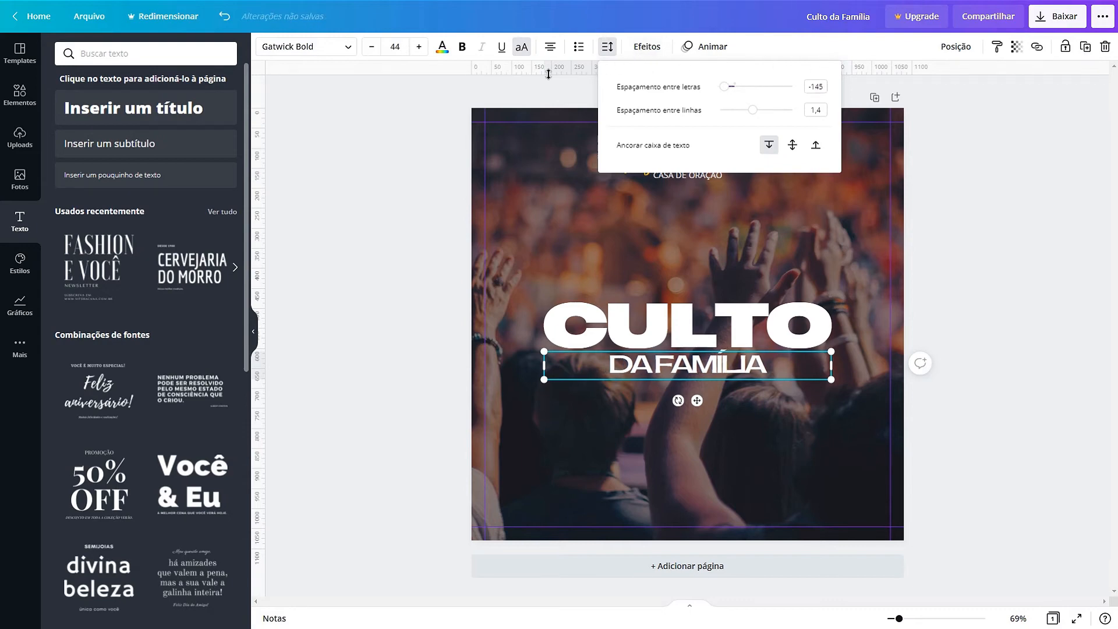
Set the font size of the "DA FAMÍLIA" subtitle to 65.
{"action": "left_click", "coordinate": [396, 47]}
{"action": "left_click", "coordinate": [399, 46]}
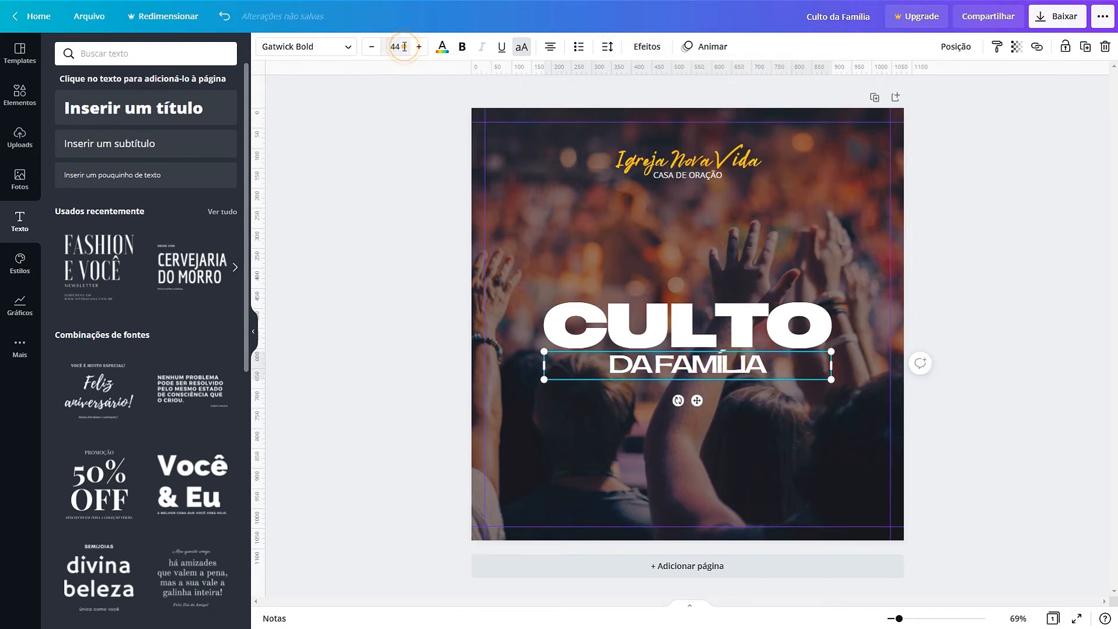
{"action": "left_click", "coordinate": [402, 45]}
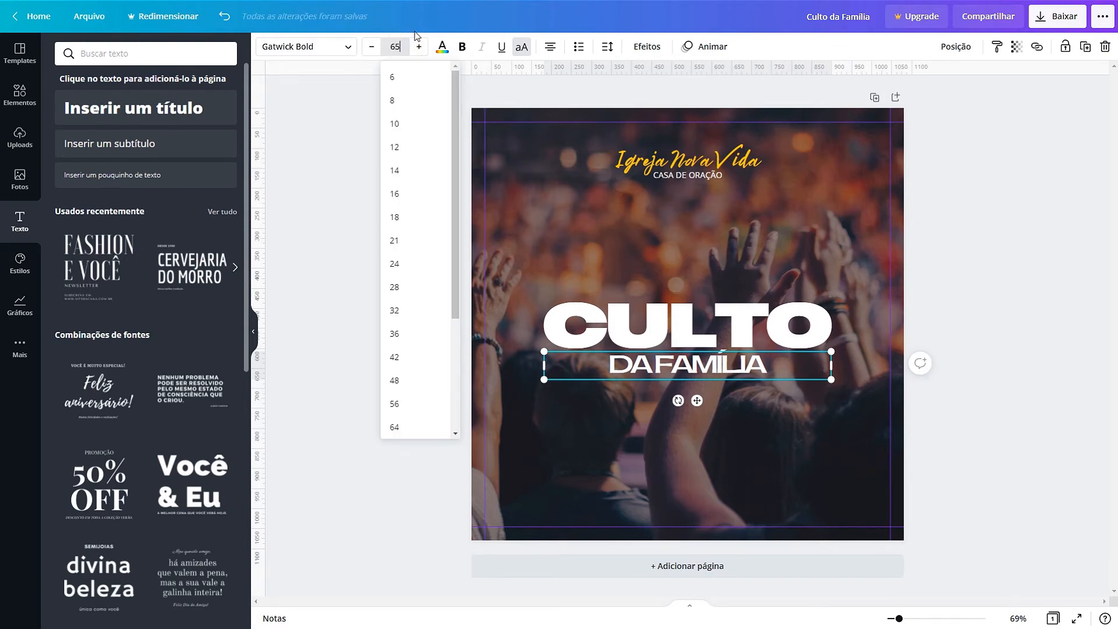
{"action": "type", "text": "65"}
{"action": "key", "text": "Return"}
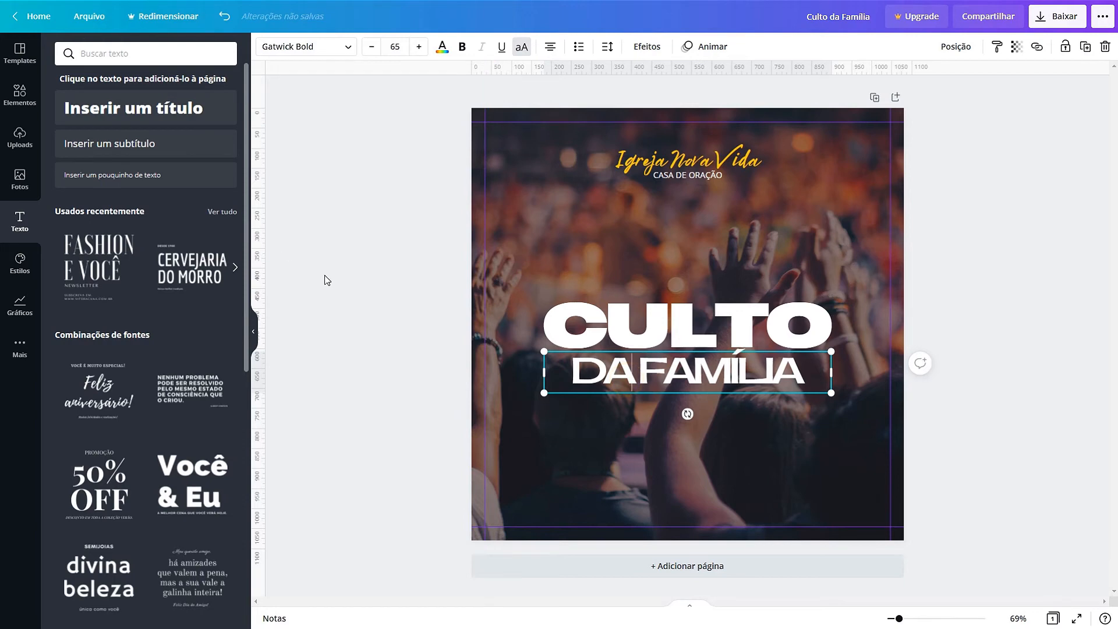
{"action": "left_click", "coordinate": [421, 347]}
Color the "DA FAMÍLIA" subtitle with the yellow from the document colors.
{"action": "left_click", "coordinate": [618, 370]}
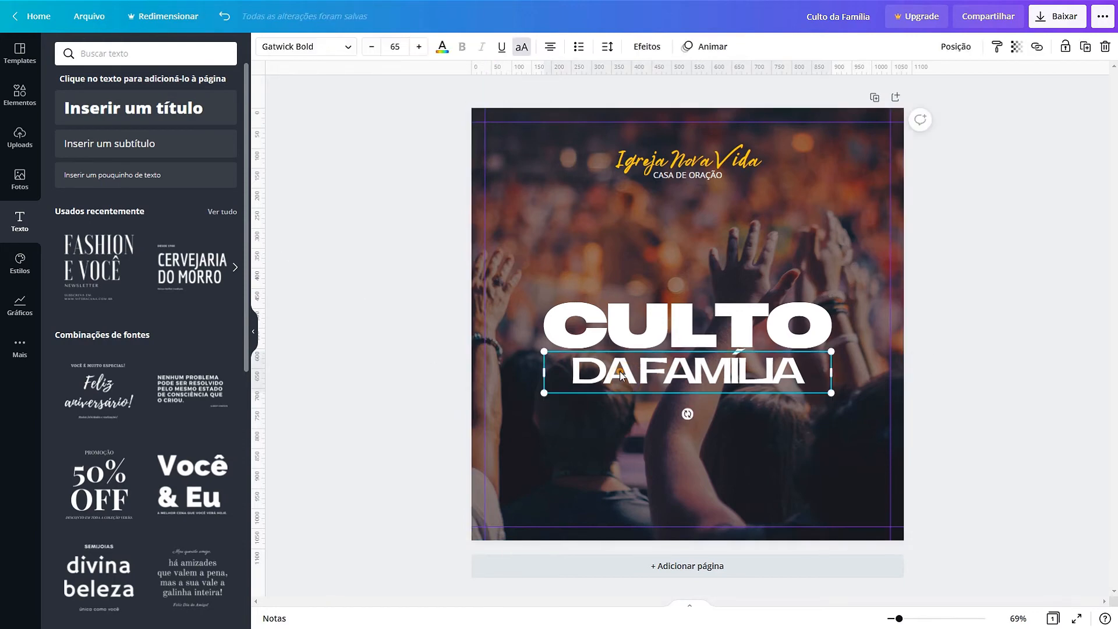
{"action": "left_click", "coordinate": [442, 47]}
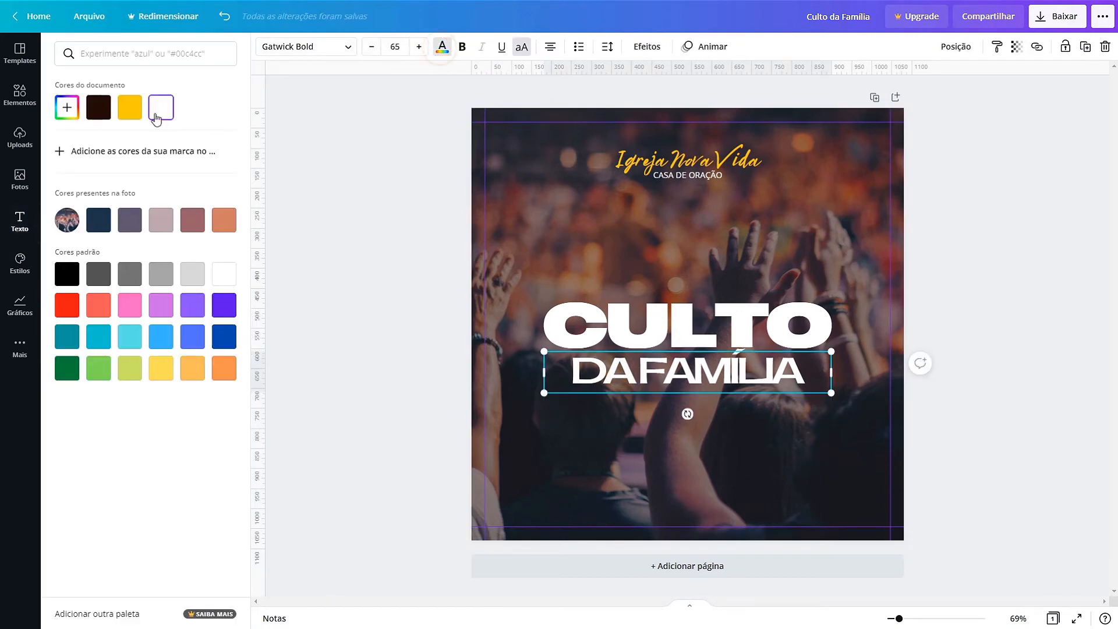
{"action": "left_click", "coordinate": [129, 106]}
{"action": "left_click", "coordinate": [346, 242]}
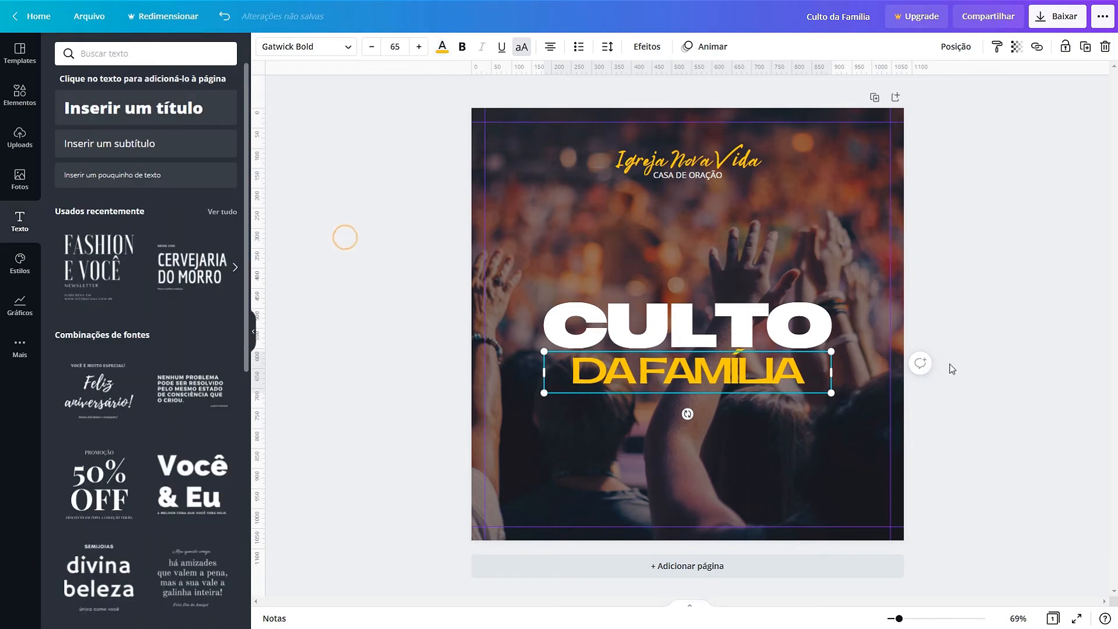
{"action": "left_click", "coordinate": [996, 324]}
Select the "CULTO" and "DA FAMÍLIA" texts together and nudge them slightly up the page.
{"action": "left_click", "coordinate": [687, 324]}
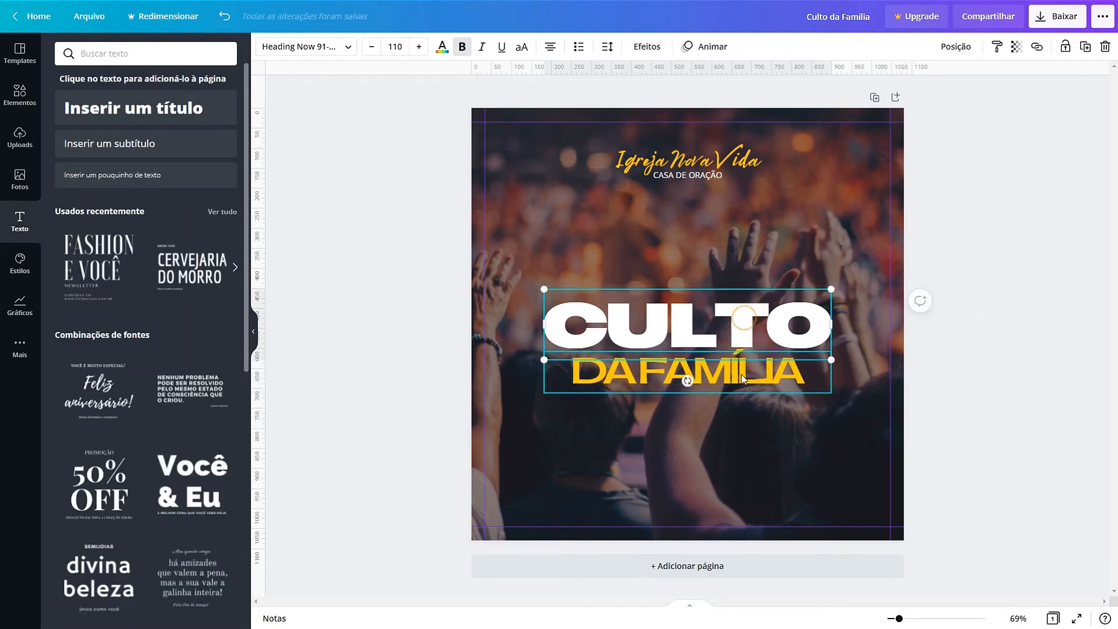
{"action": "left_click", "coordinate": [741, 375], "text": "shift"}
{"action": "key", "text": "shift+Up"}
{"action": "key", "text": "shift+Up"}
{"action": "key", "text": "shift+Up"}
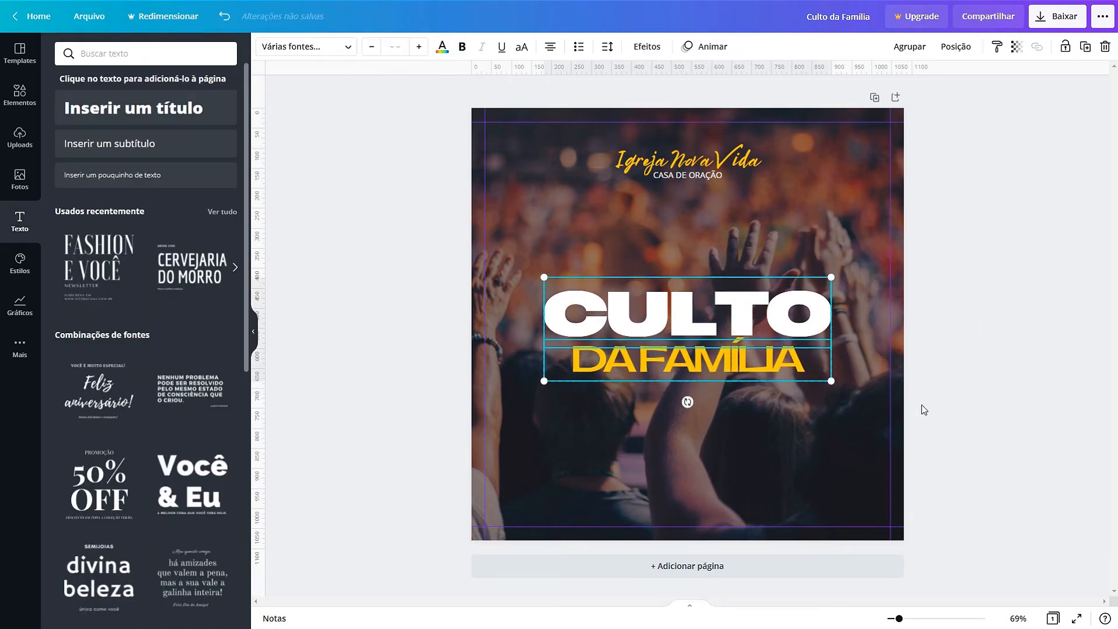
{"action": "left_click", "coordinate": [954, 298]}
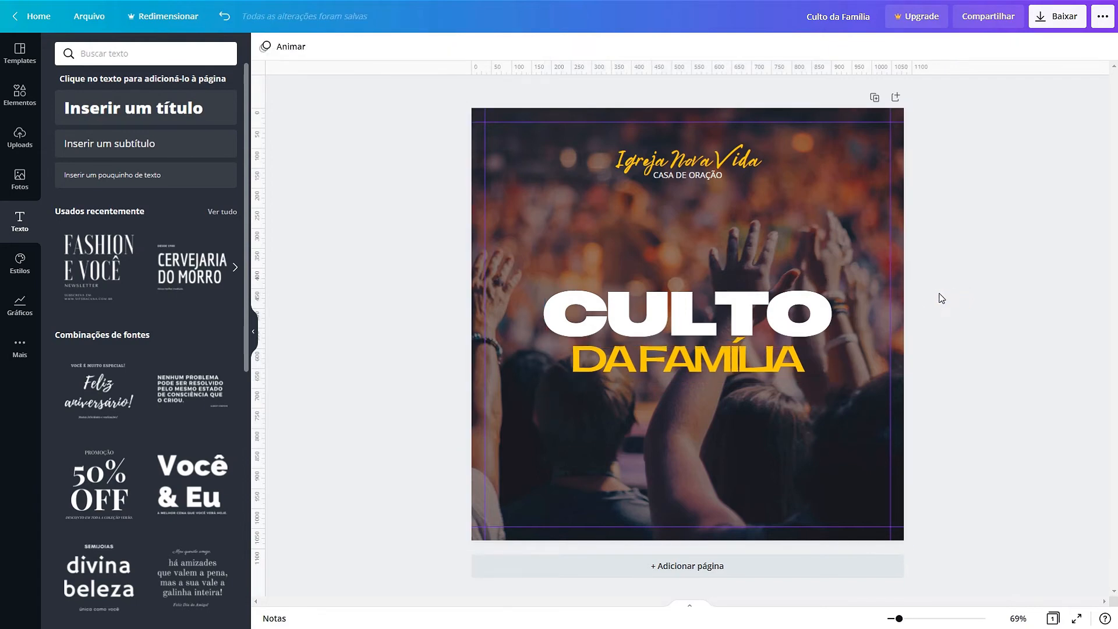
Duplicate the "DA FAMÍLIA" text, place the copy directly below it and change its wording to "DOMINGO".
{"action": "left_click", "coordinate": [621, 359]}
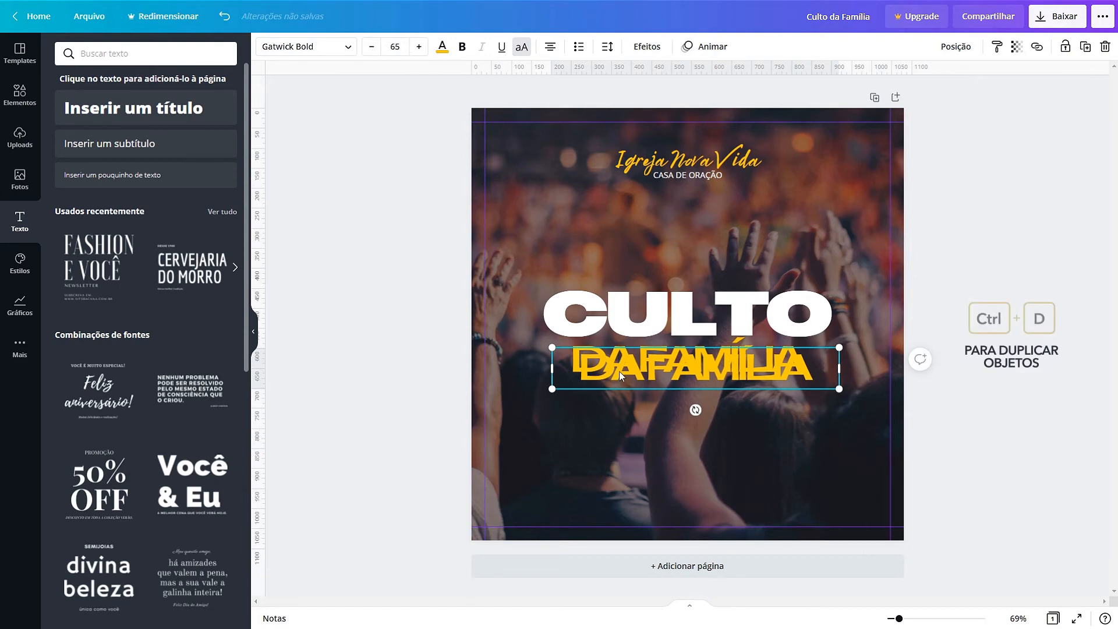
{"action": "key", "text": "ctrl+d"}
{"action": "left_click_drag", "start_coordinate": [617, 401], "coordinate": [611, 403]}
{"action": "double_click", "coordinate": [611, 401]}
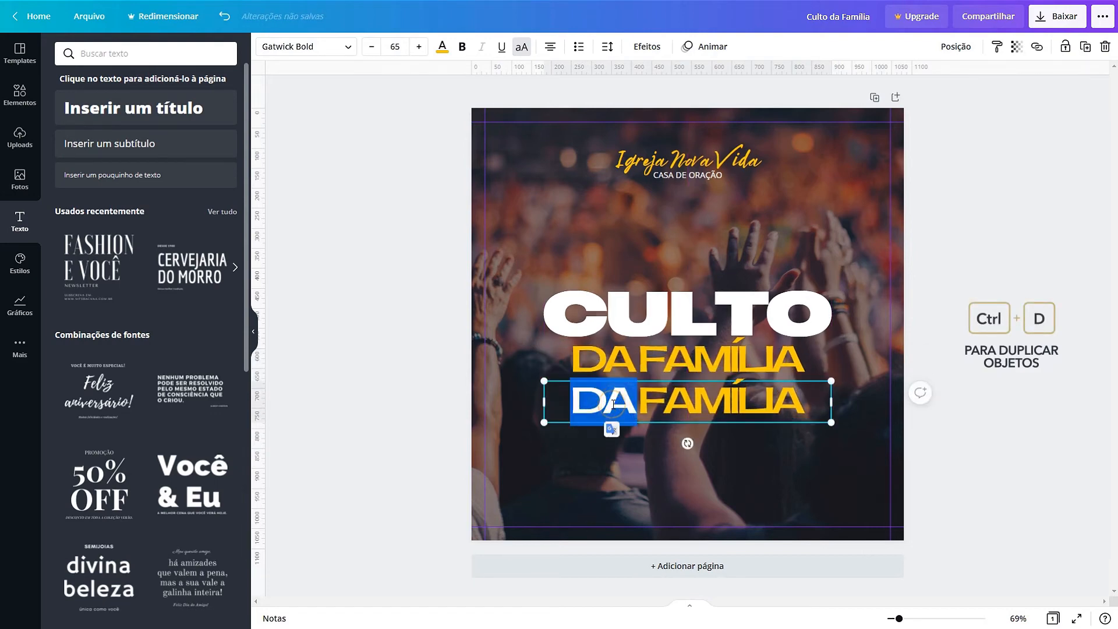
{"action": "key", "text": "ctrl+a"}
{"action": "type", "text": "DOMINGO"}
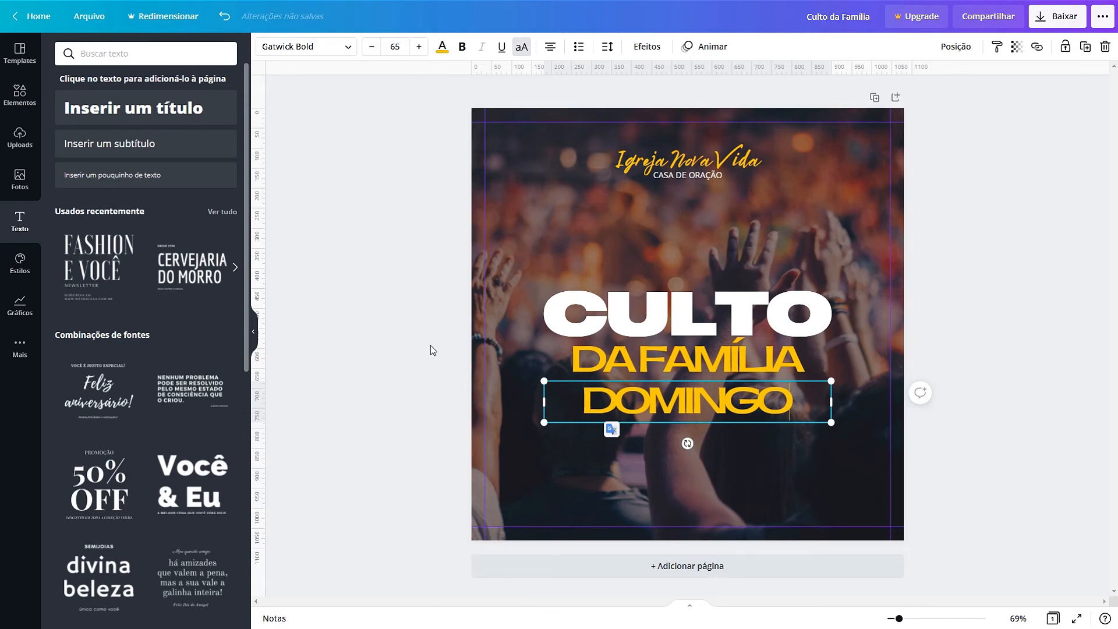
Change the font of the "DOMINGO" text to Heading Now 91-9.
{"action": "left_click", "coordinate": [321, 47]}
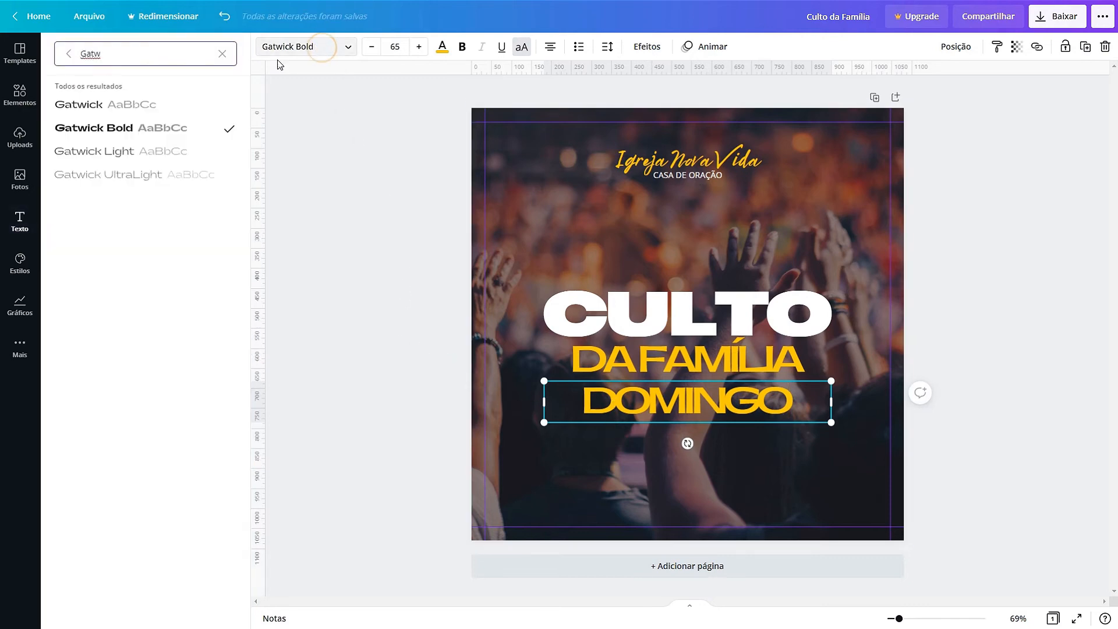
{"action": "double_click", "coordinate": [118, 58]}
{"action": "type", "text": "Headi"}
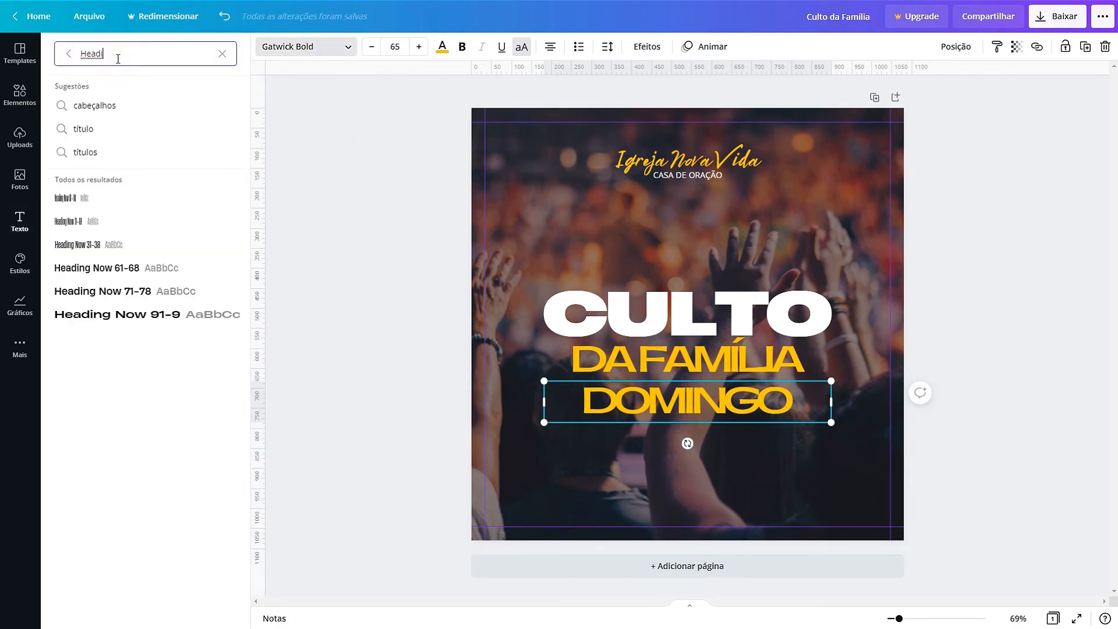
{"action": "left_click", "coordinate": [131, 315]}
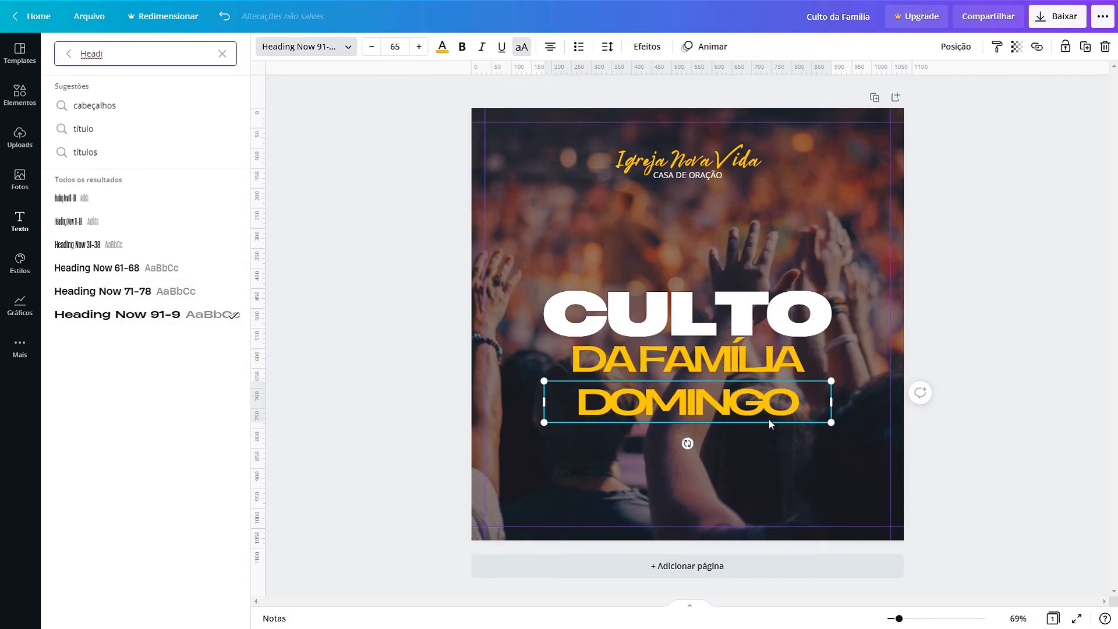
Color the "DOMINGO" text with the white from the document colors and set its font size to 30.
{"action": "left_click", "coordinate": [448, 49]}
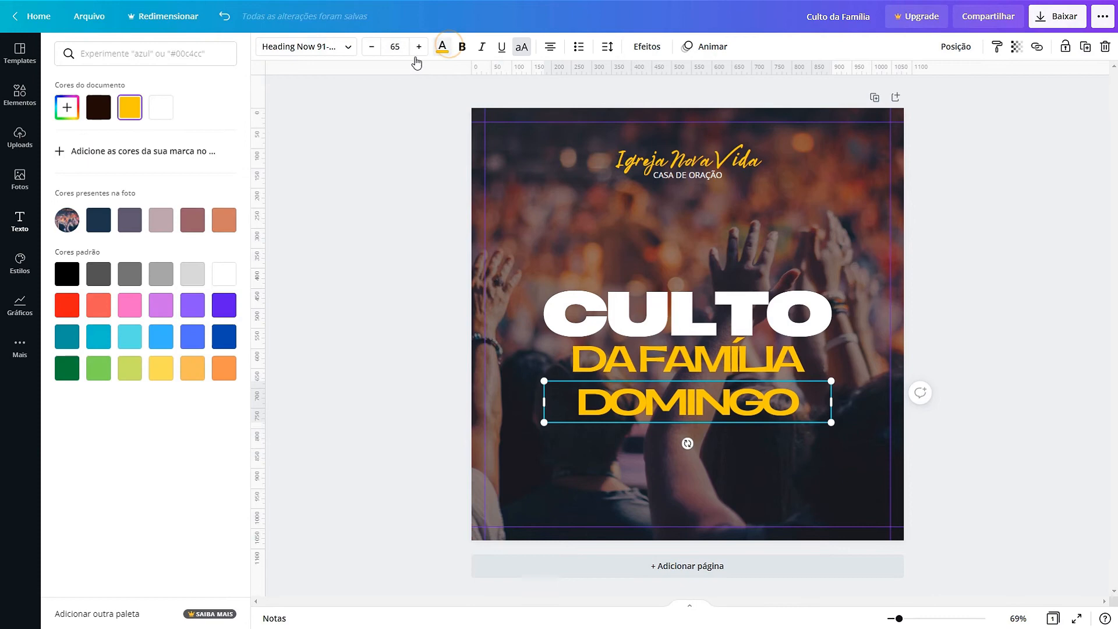
{"action": "left_click", "coordinate": [155, 110]}
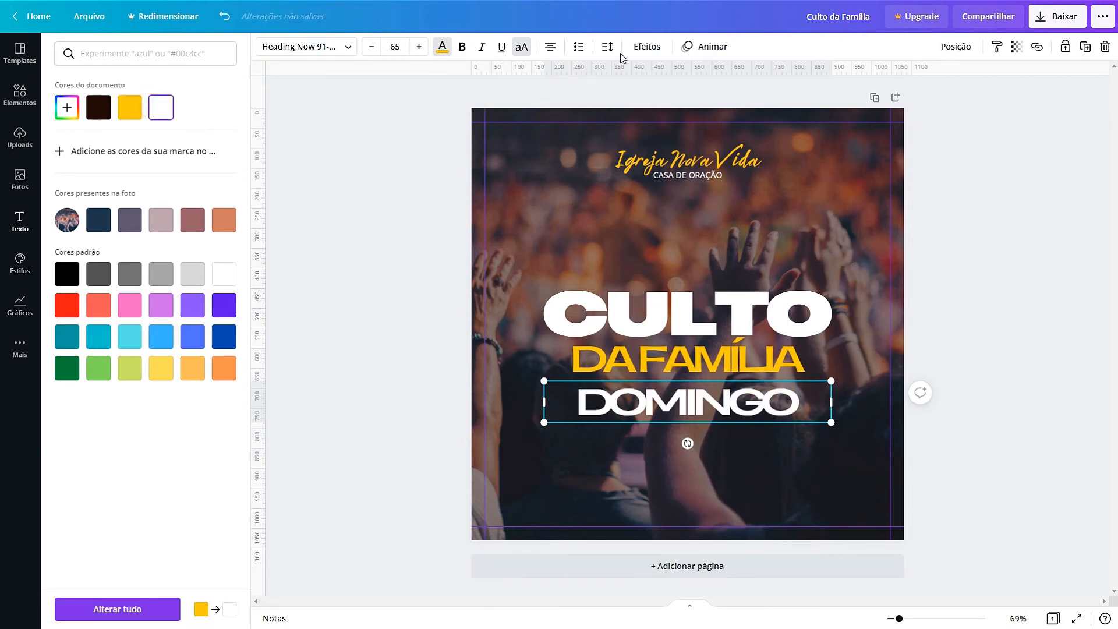
{"action": "left_click", "coordinate": [407, 47]}
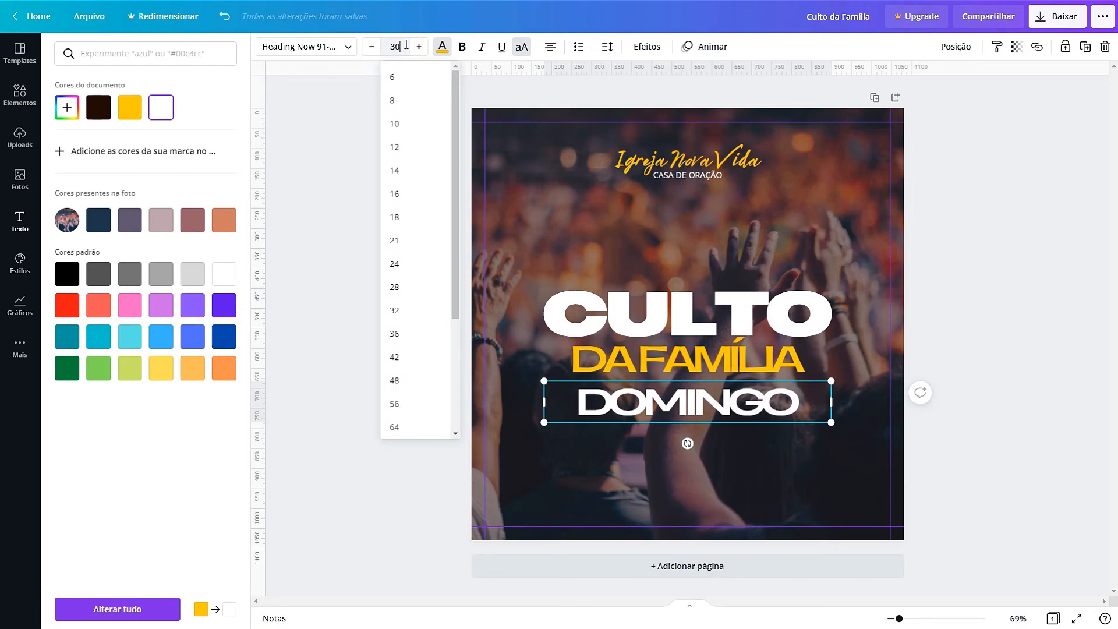
{"action": "key", "text": "Return"}
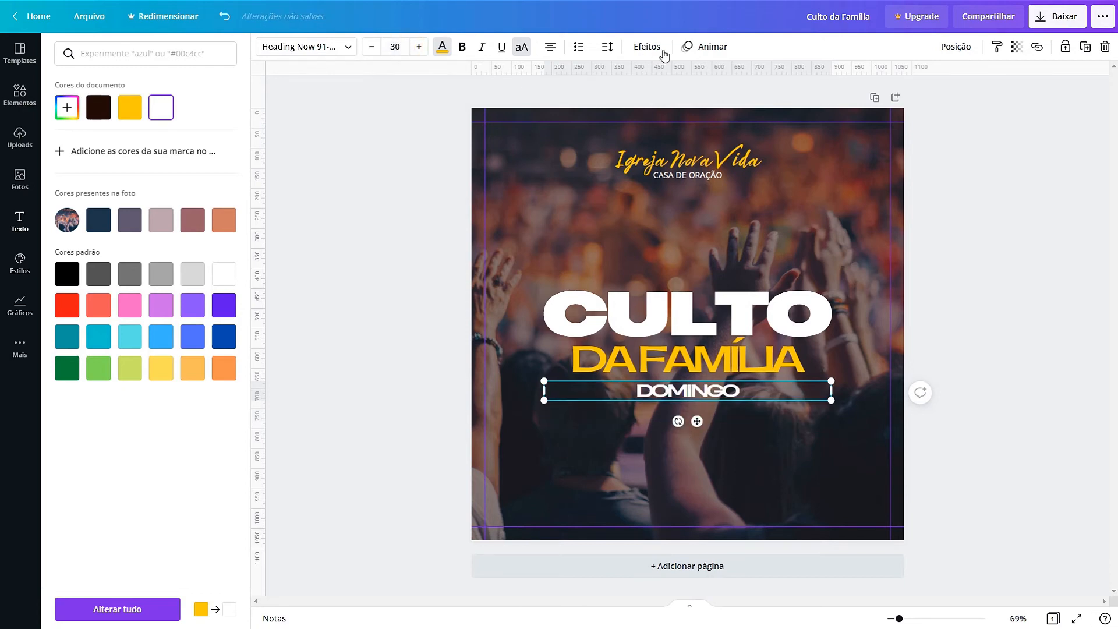
Set the letter spacing of the "DOMINGO" text to 0.
{"action": "left_click", "coordinate": [607, 46]}
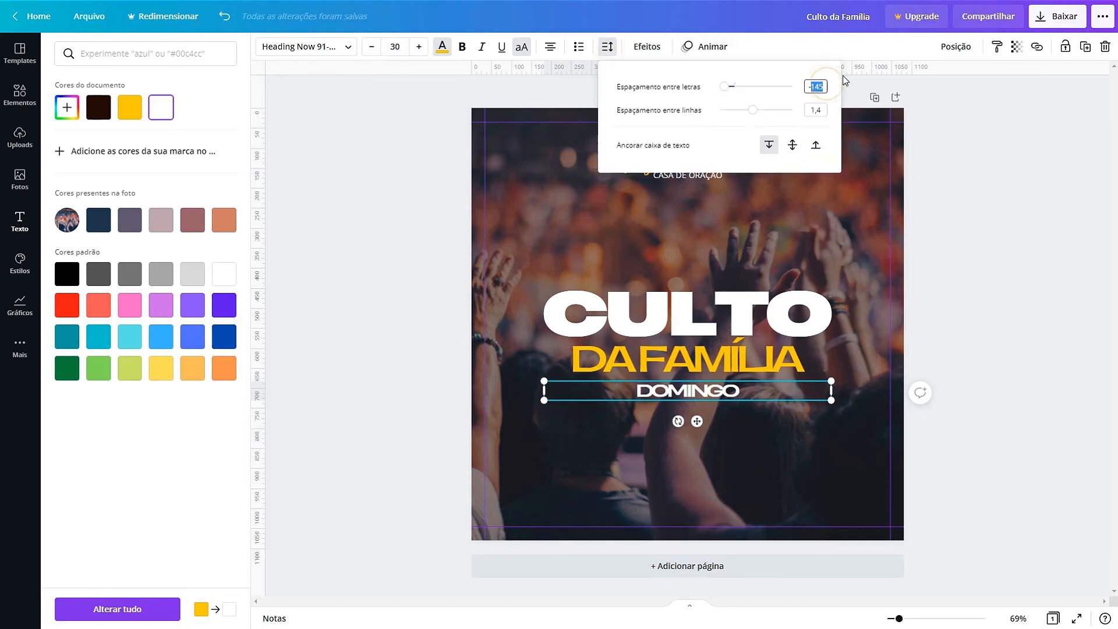
{"action": "type", "text": "0"}
{"action": "key", "text": "Return"}
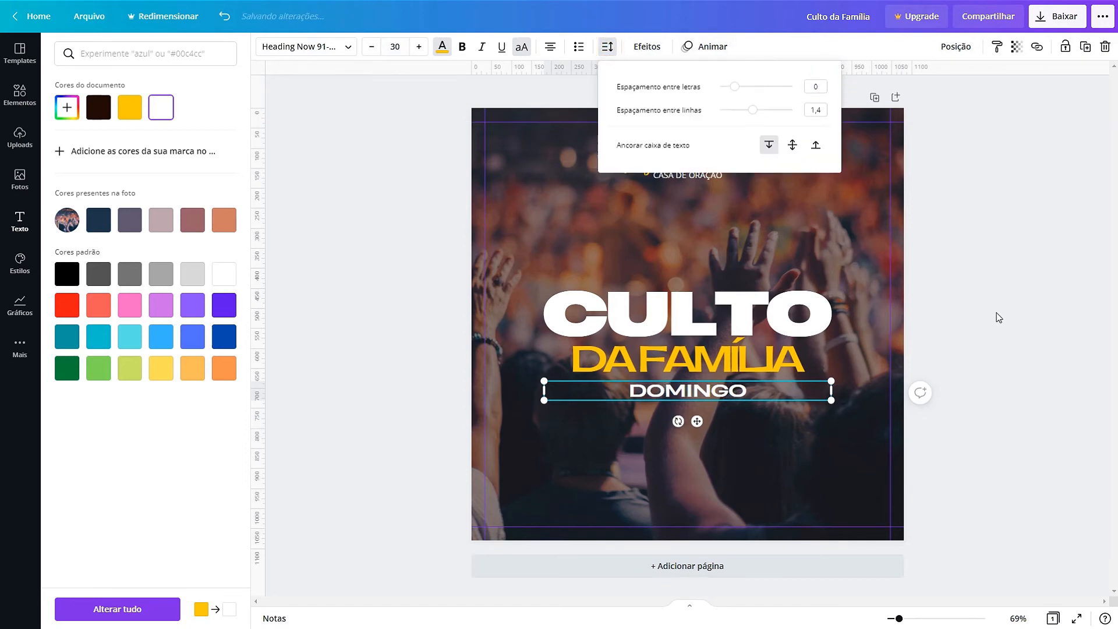
{"action": "left_click", "coordinate": [992, 312]}
Nudge the "DOMINGO" text down to leave a gap below the "DA FAMÍLIA" subtitle.
{"action": "left_click", "coordinate": [736, 397]}
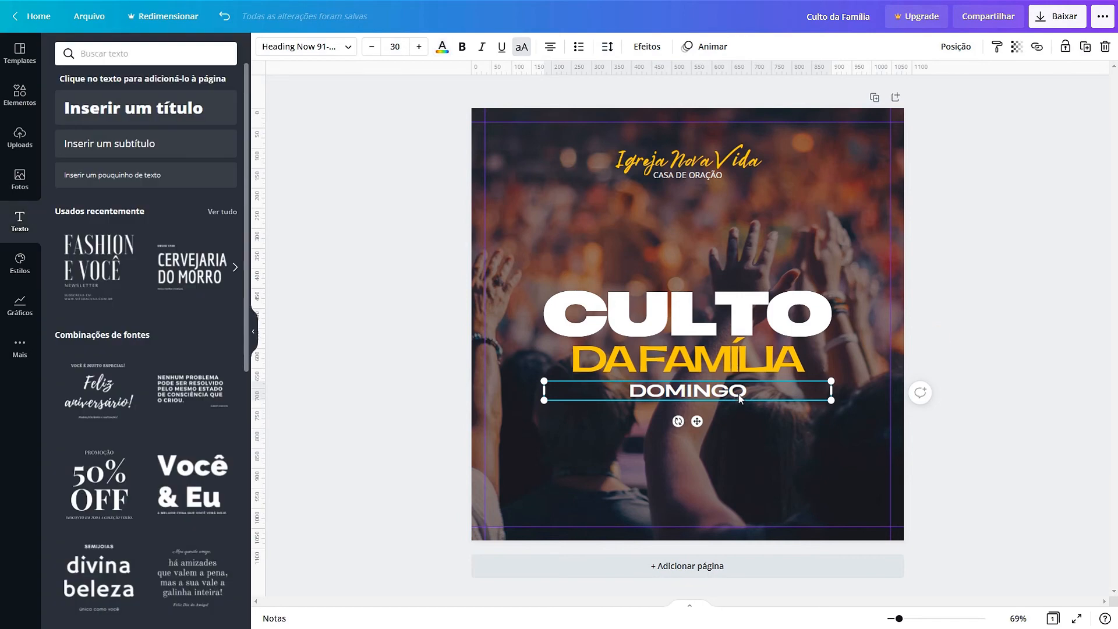
{"action": "left_click", "coordinate": [718, 396]}
{"action": "key", "text": "shift+Down"}
{"action": "key", "text": "shift+Down"}
{"action": "key", "text": "shift+Down"}
{"action": "key", "text": "shift+Down"}
{"action": "key", "text": "shift+Down"}
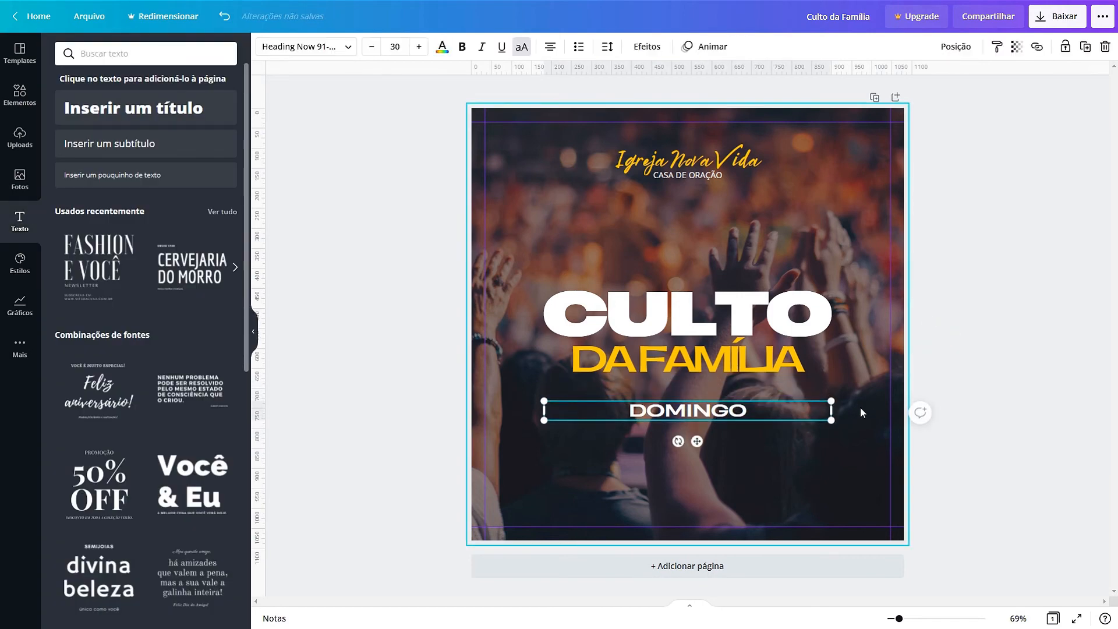
Duplicate the "DA FAMÍLIA" text, place the copy centered below "DOMINGO" and change its wording to "ÀS 19H30".
{"action": "left_click", "coordinate": [690, 364]}
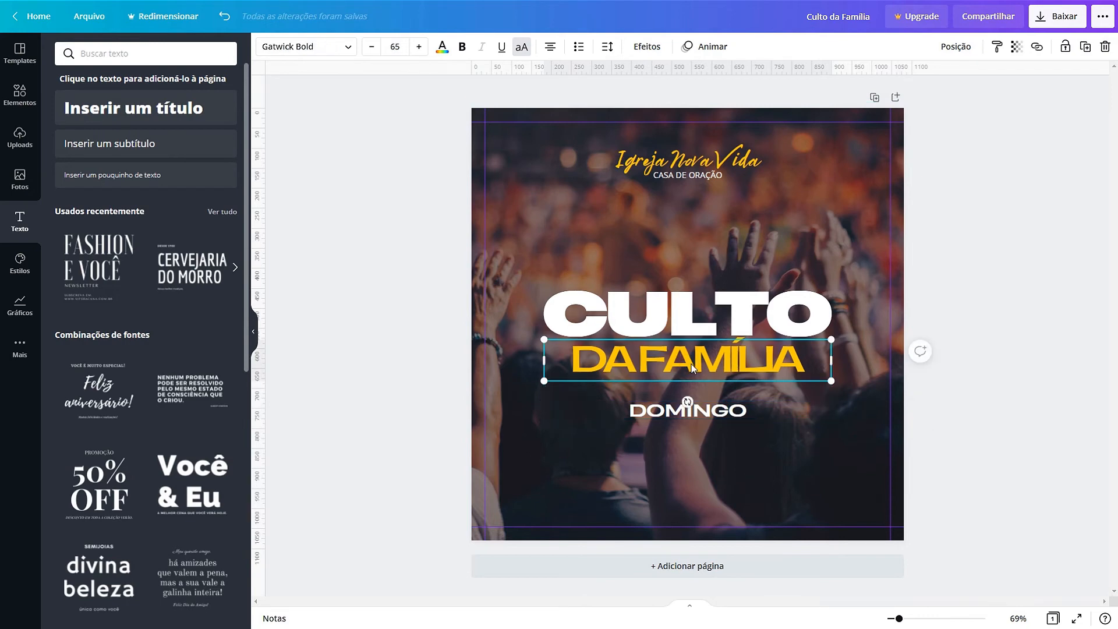
{"action": "key", "text": "ctrl+d"}
{"action": "left_click_drag", "start_coordinate": [693, 370], "coordinate": [684, 450]}
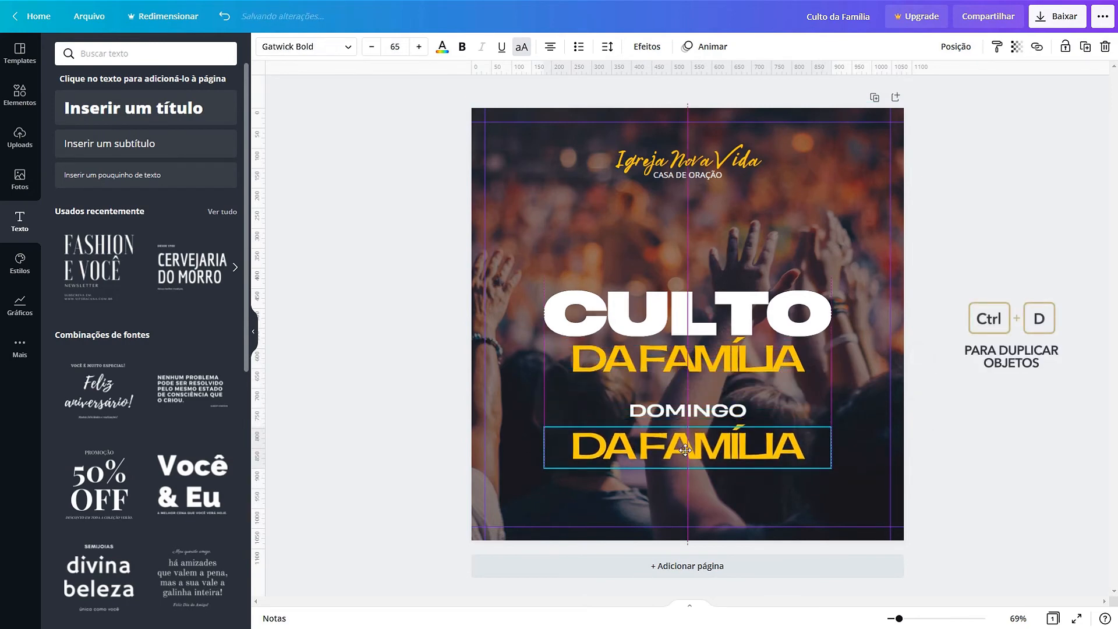
{"action": "double_click", "coordinate": [685, 450]}
{"action": "type", "text": "ÀS"}
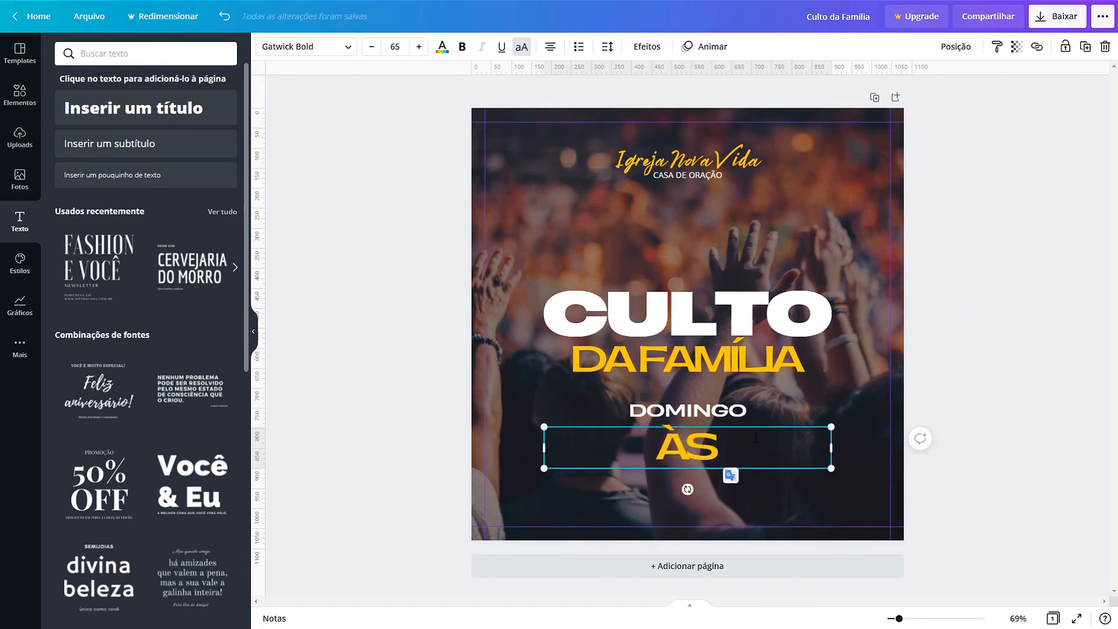
{"action": "type", "text": " 19"}
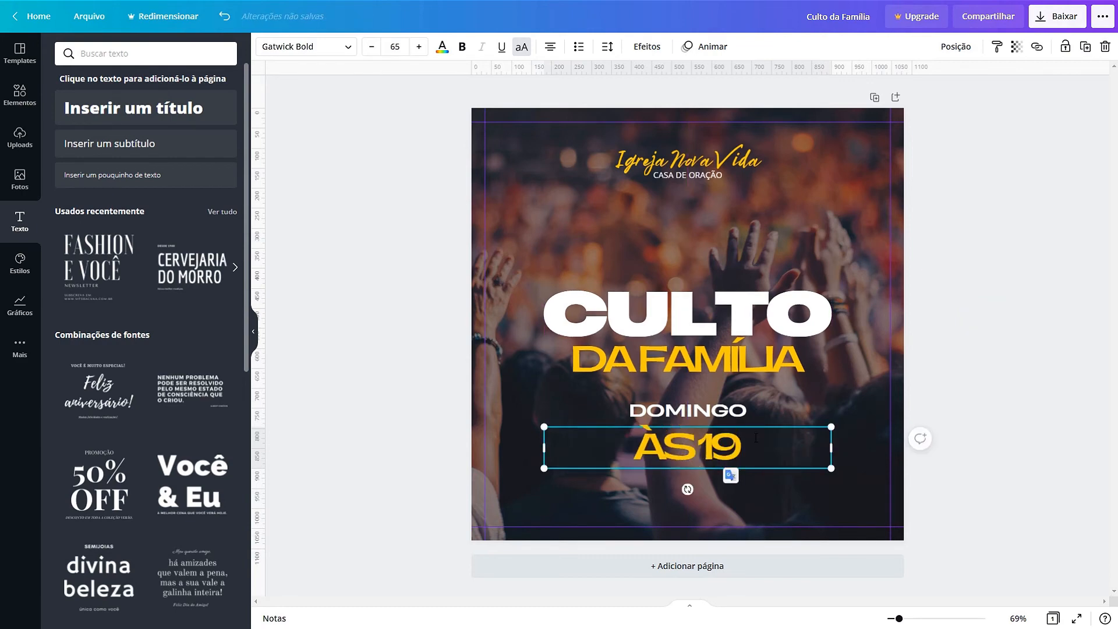
{"action": "type", "text": "H"}
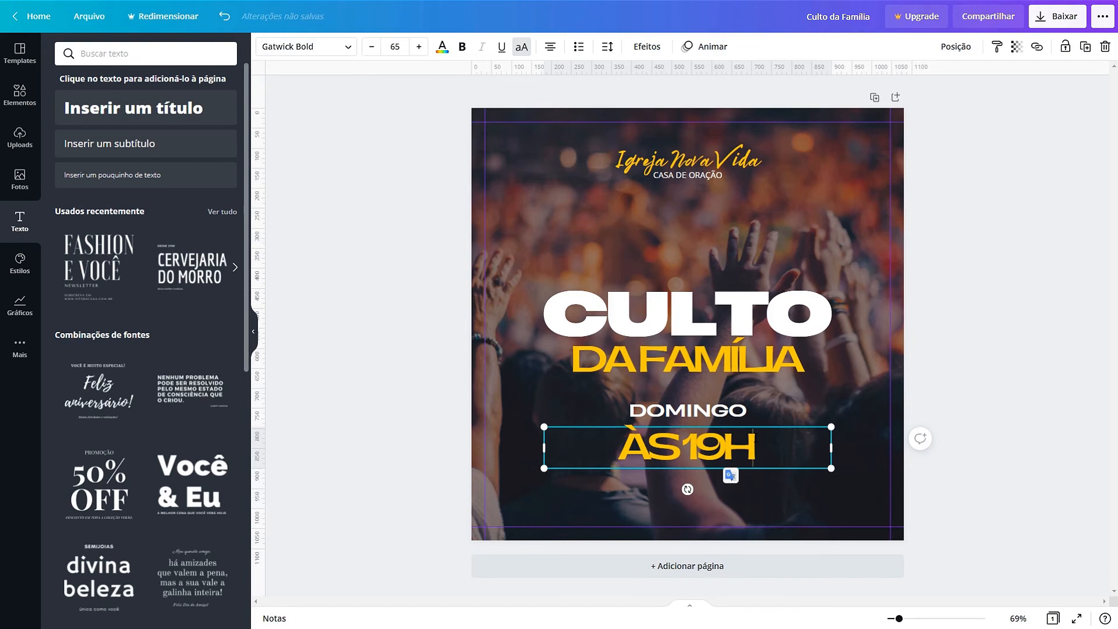
{"action": "type", "text": "30"}
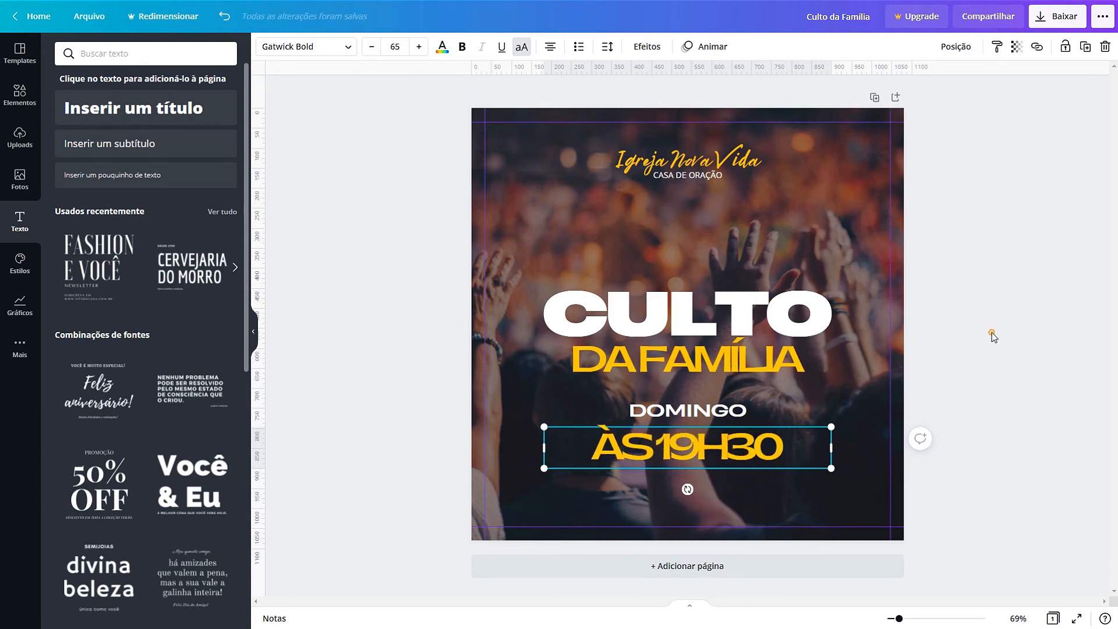
{"action": "left_click", "coordinate": [991, 333]}
Set the font size of the "ÀS 19H30" text to 30.
{"action": "left_click", "coordinate": [752, 431]}
{"action": "left_click", "coordinate": [397, 46]}
{"action": "type", "text": "30"}
{"action": "key", "text": "Return"}
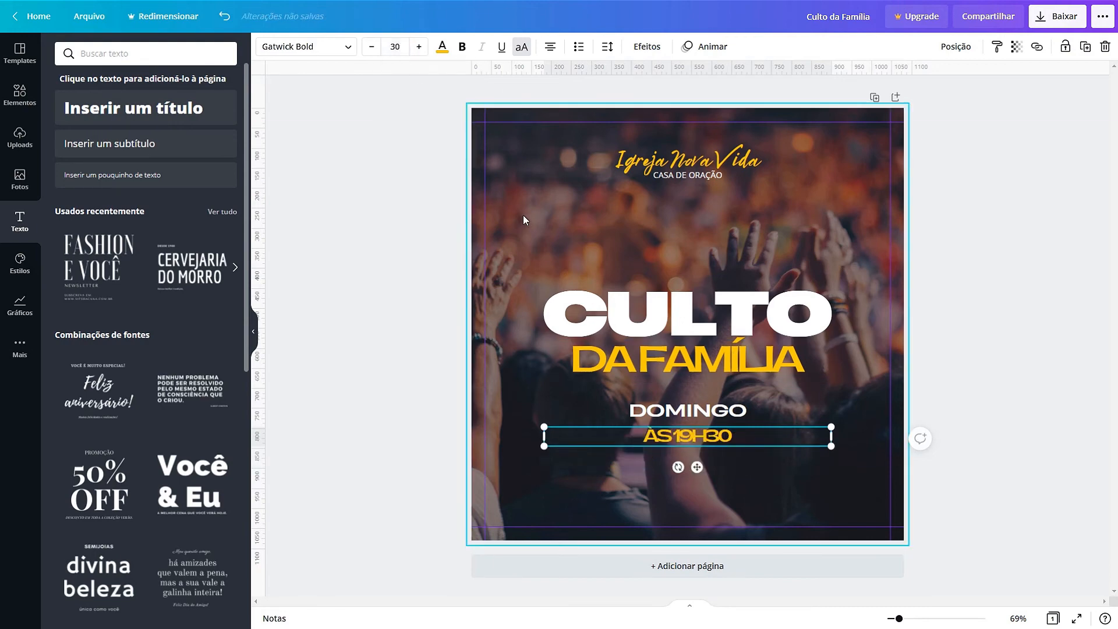
Set the letter spacing of the "ÀS 19H30" text to -30.
{"action": "left_click", "coordinate": [607, 51]}
{"action": "left_click", "coordinate": [815, 86]}
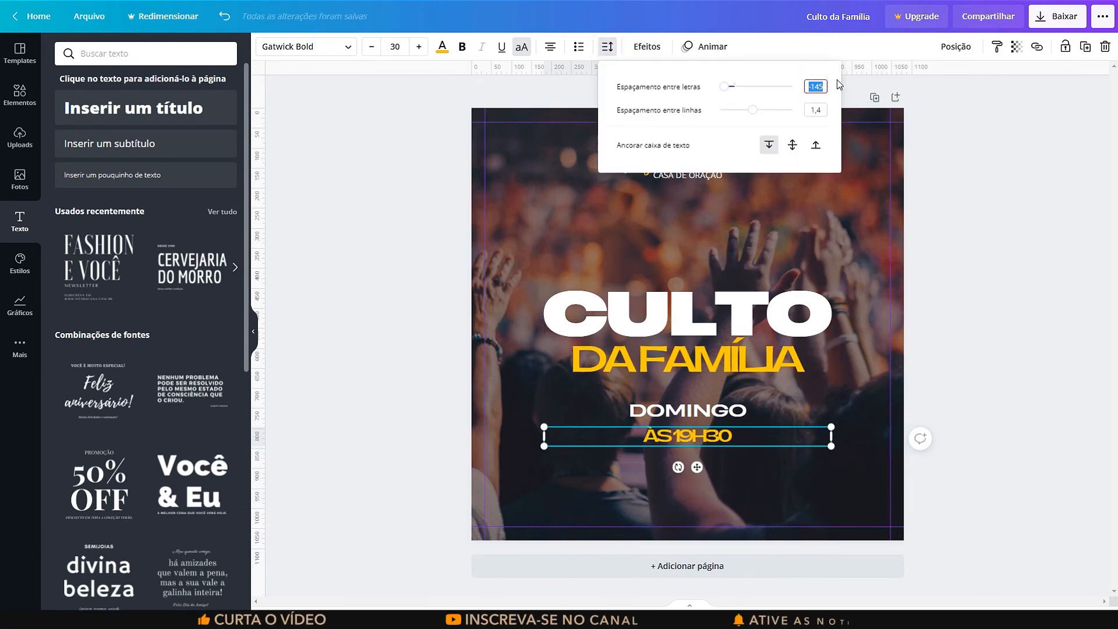
{"action": "type", "text": "-30"}
{"action": "key", "text": "Return"}
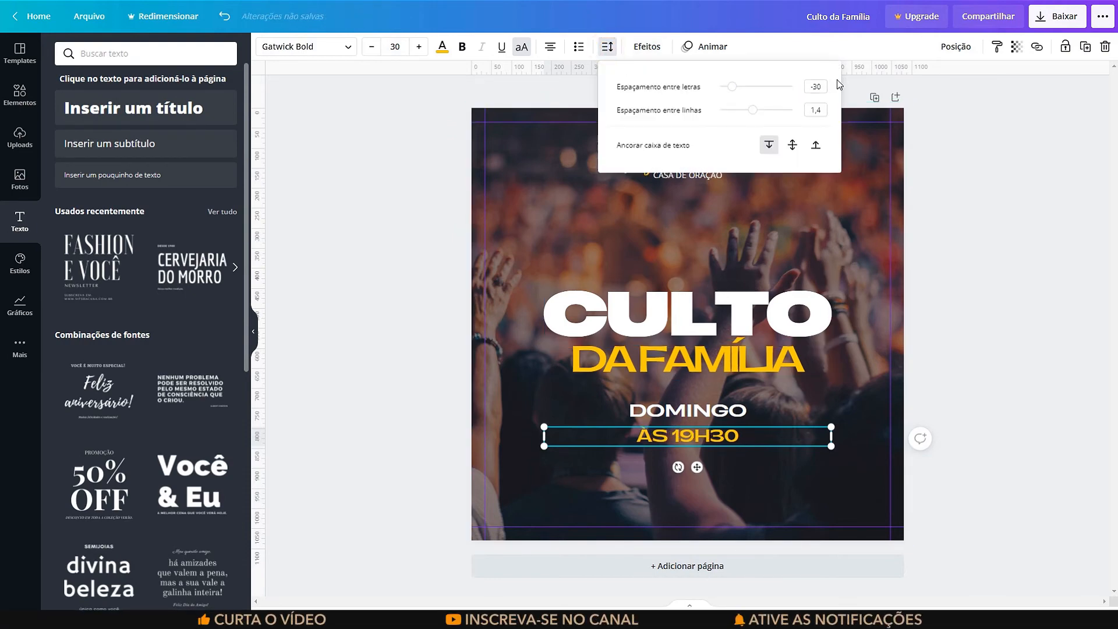
{"action": "left_click", "coordinate": [976, 238]}
Nudge the "DOMINGO" text down so it sits just above the "ÀS 19H30" line.
{"action": "left_click", "coordinate": [725, 414]}
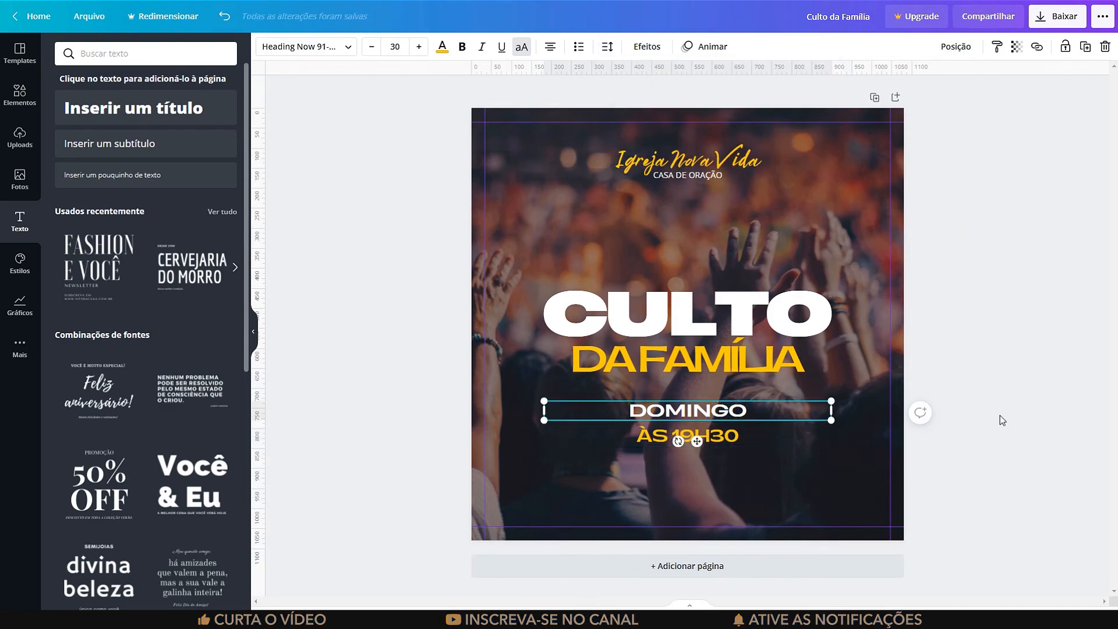
{"action": "key", "text": "shift+Down"}
{"action": "key", "text": "shift+Down"}
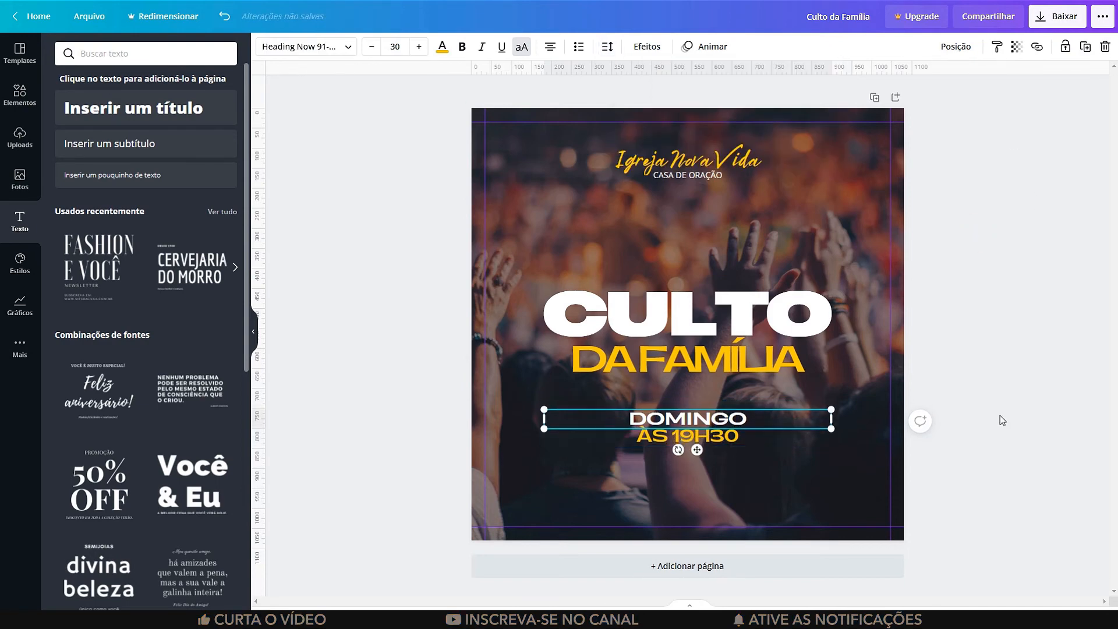
{"action": "key", "text": "Up"}
{"action": "left_click", "coordinate": [979, 324]}
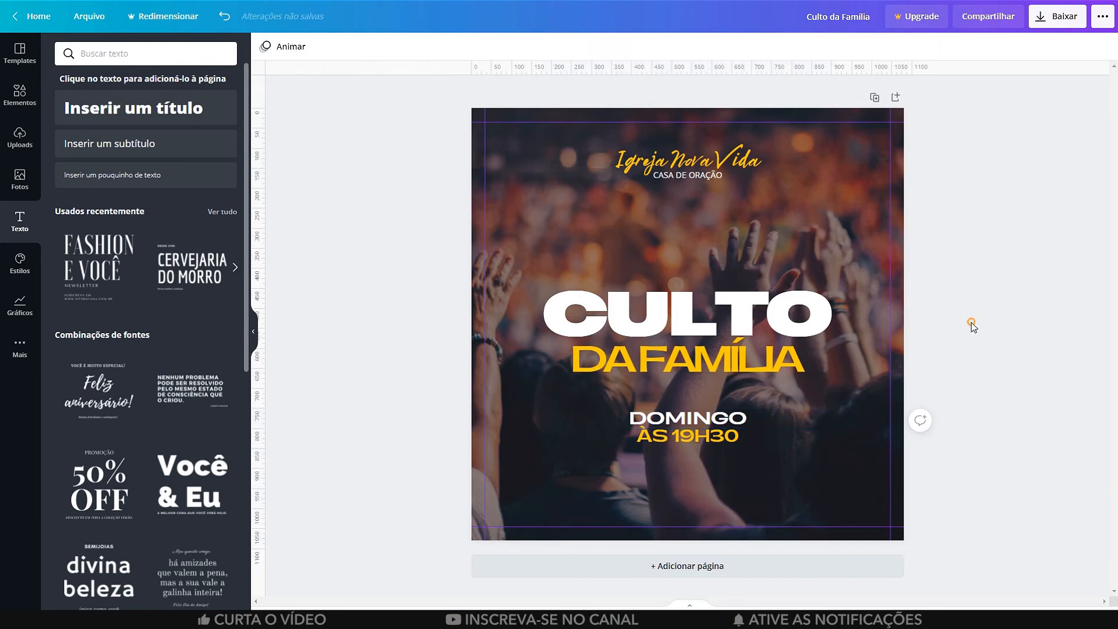
{"action": "left_click", "coordinate": [686, 437]}
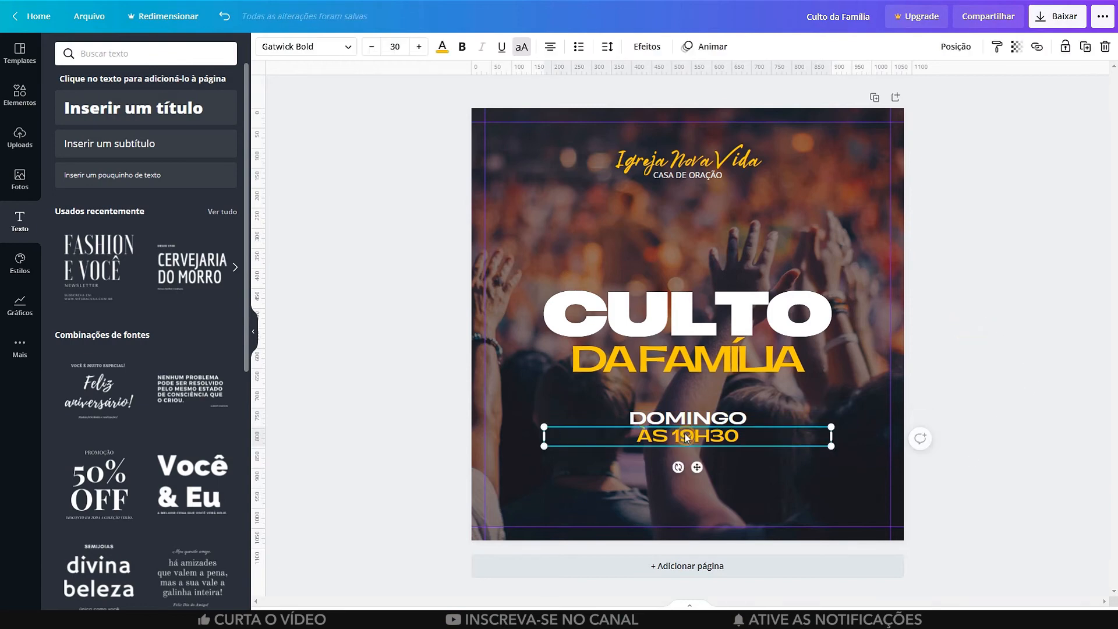
{"action": "left_click", "coordinate": [462, 47]}
{"action": "left_click", "coordinate": [462, 48]}
{"action": "left_click", "coordinate": [950, 306]}
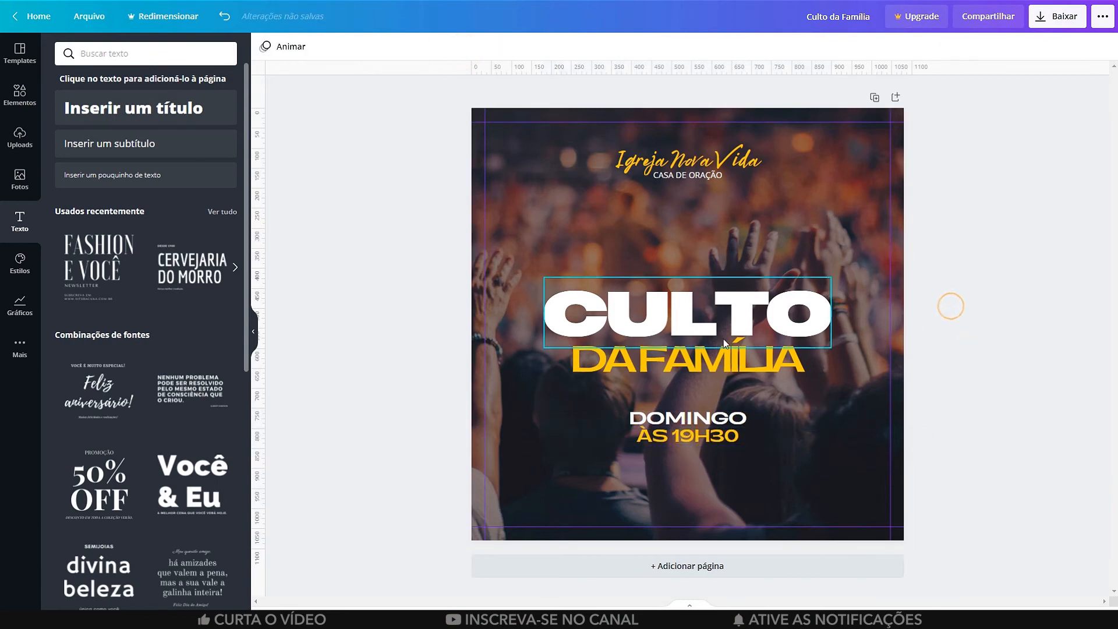
Set the letter spacing of the "DA FAMÍLIA" subtitle to -120.
{"action": "left_click", "coordinate": [767, 364]}
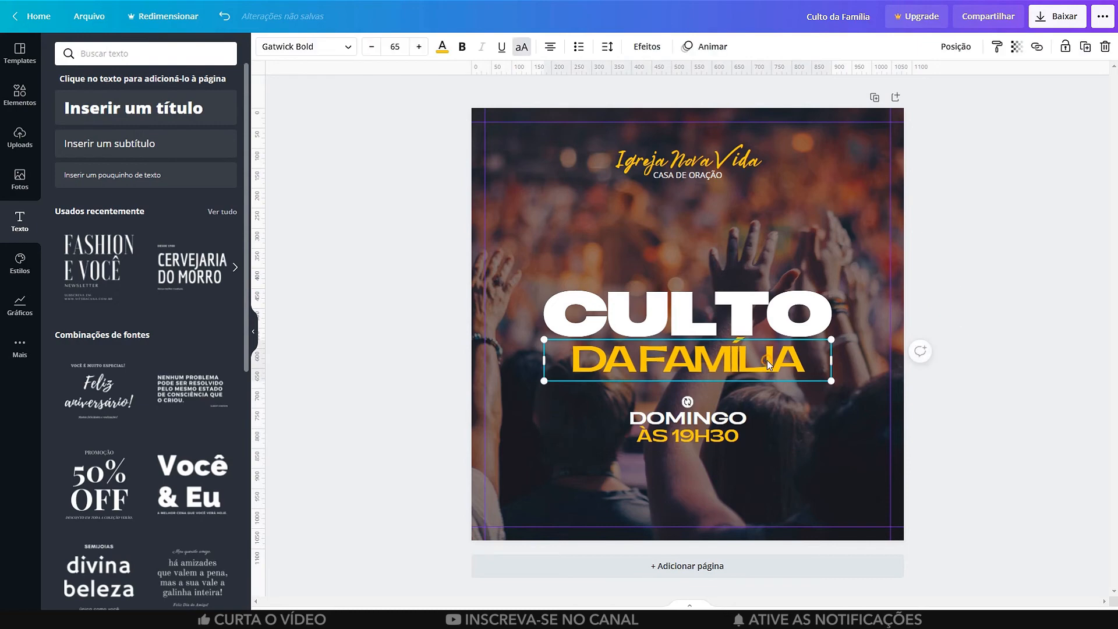
{"action": "left_click", "coordinate": [607, 46]}
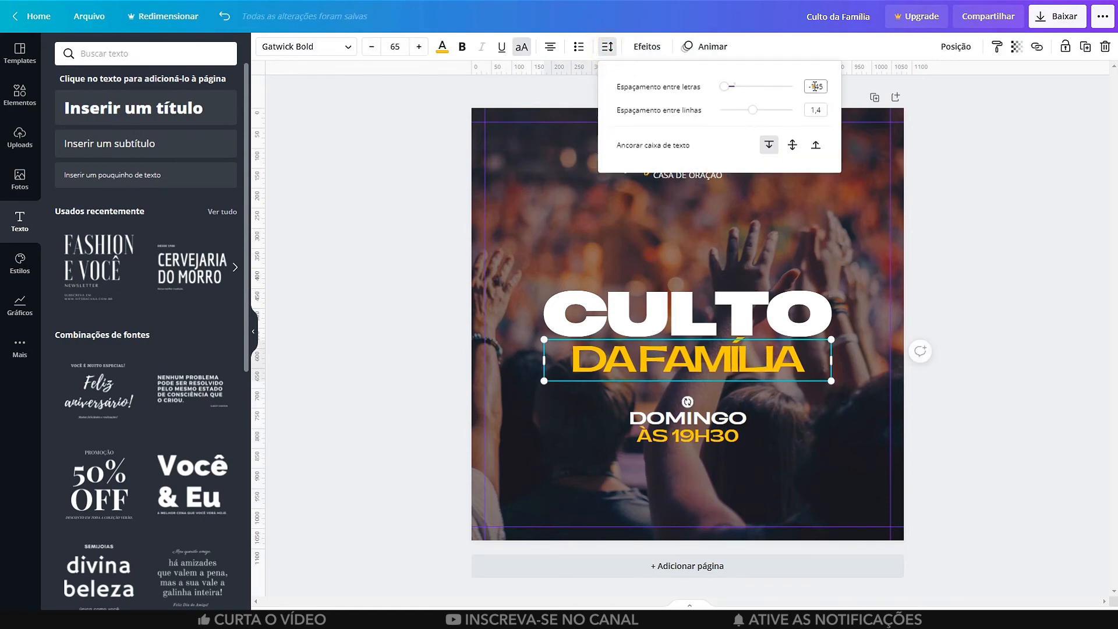
{"action": "double_click", "coordinate": [815, 86]}
{"action": "type", "text": "-120"}
{"action": "key", "text": "Return"}
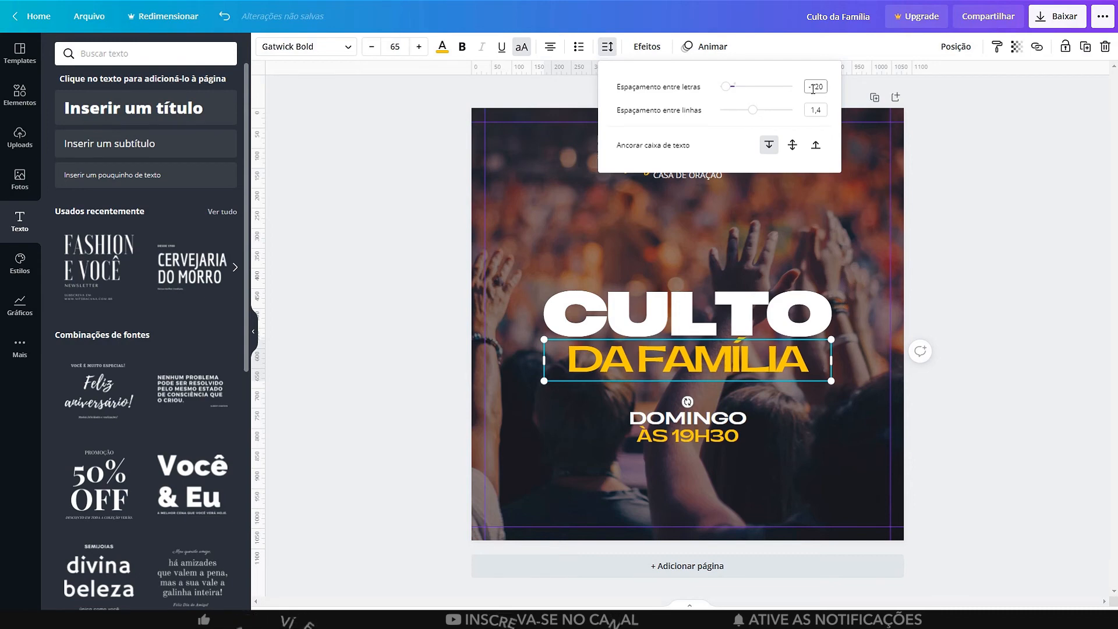
{"action": "left_click", "coordinate": [976, 195]}
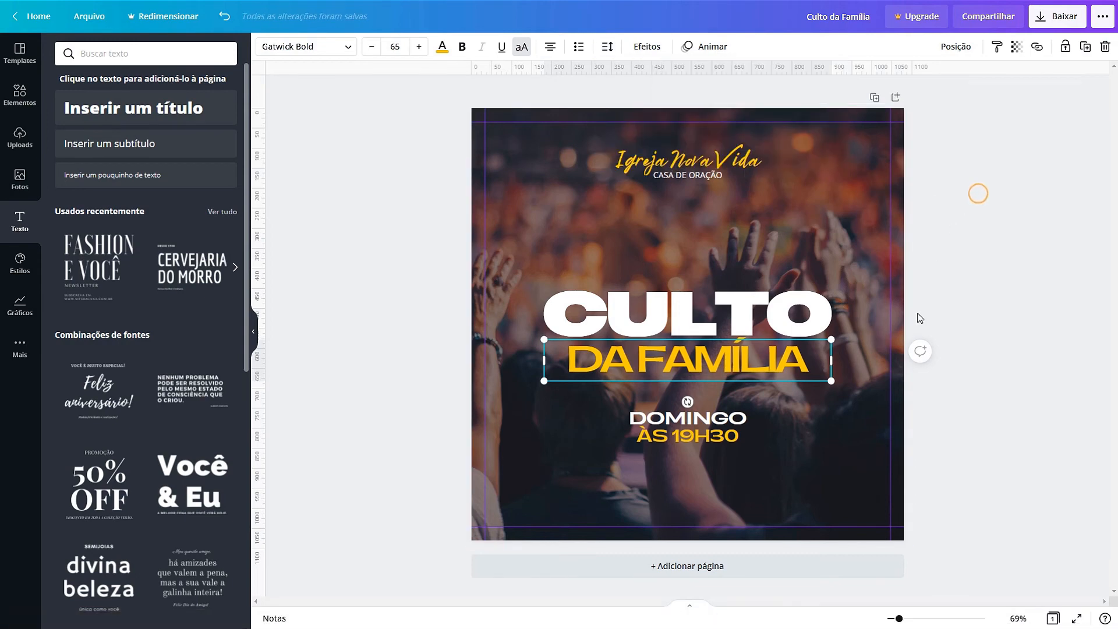
{"action": "left_click", "coordinate": [959, 306]}
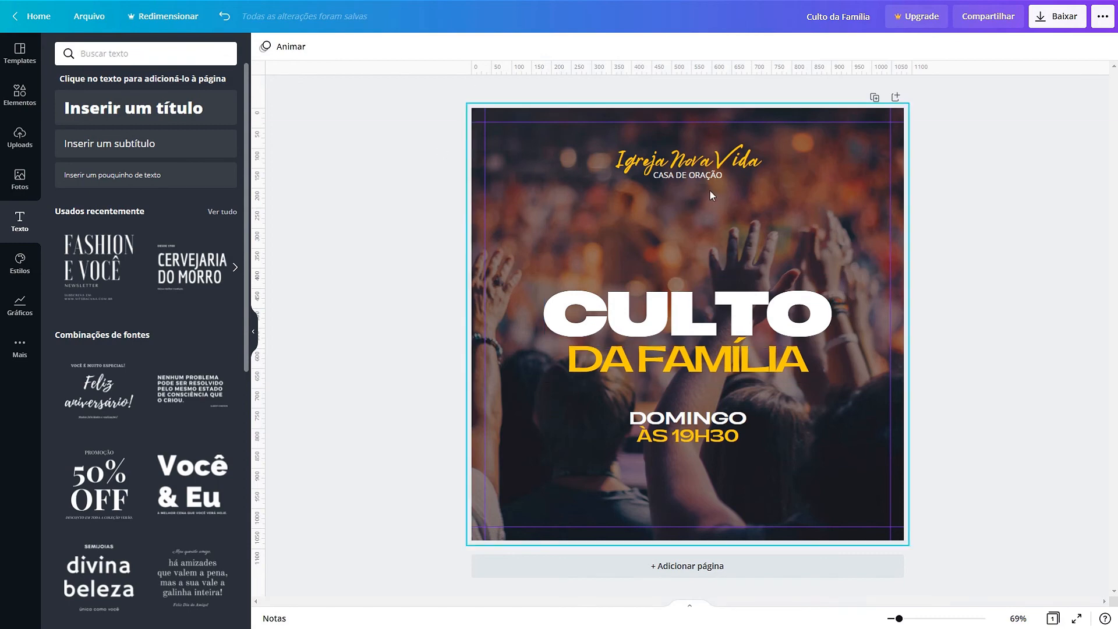
Duplicate the "CASA DE ORAÇÃO" text, place the copy centered near the bottom of the design and replace its wording with the church's street address.
{"action": "left_click", "coordinate": [702, 177]}
{"action": "key", "text": "ctrl+d"}
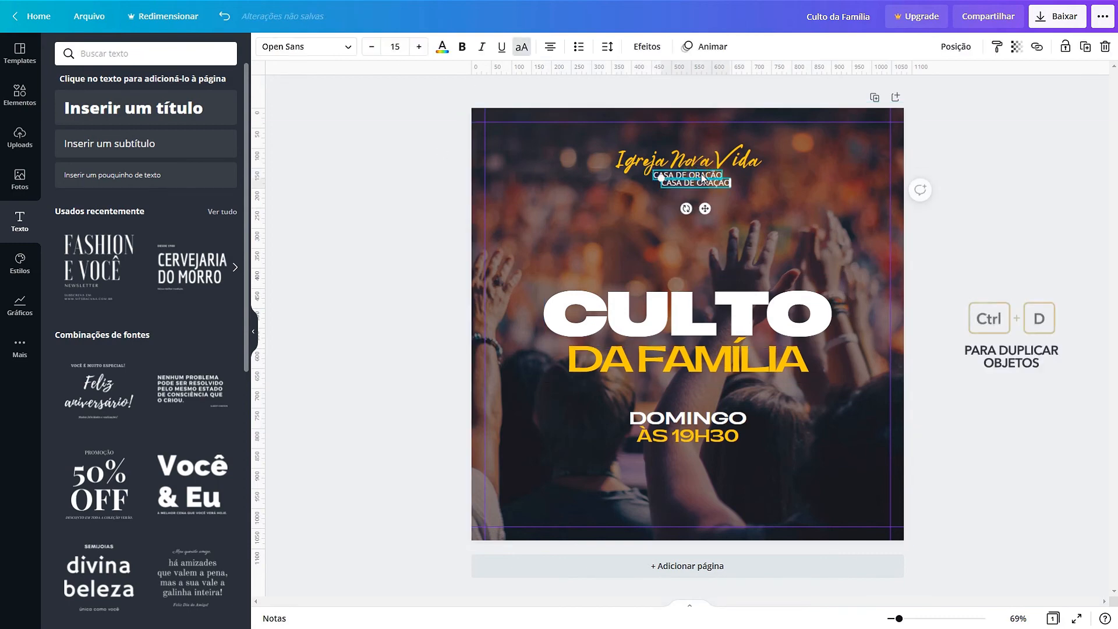
{"action": "left_click_drag", "start_coordinate": [701, 176], "coordinate": [702, 488]}
{"action": "double_click", "coordinate": [702, 488]}
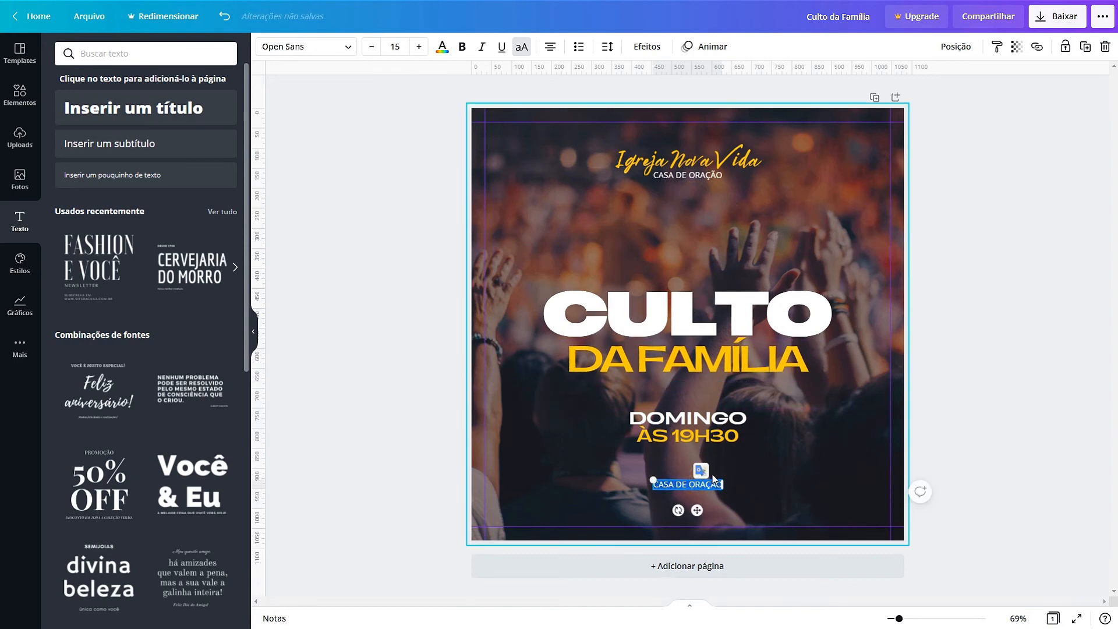
{"action": "type", "text": "RUA"}
{"action": "type", "text": ": ARARA-VERMELHA"}
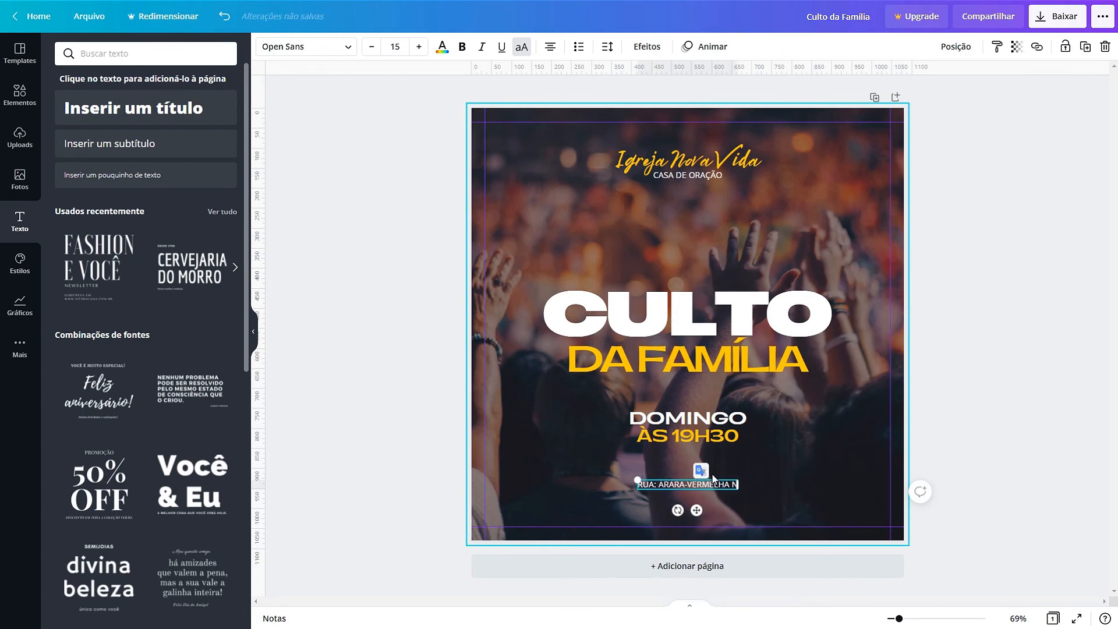
{"action": "type", "text": " Nº 123 - PÁSSARO FELIZ"}
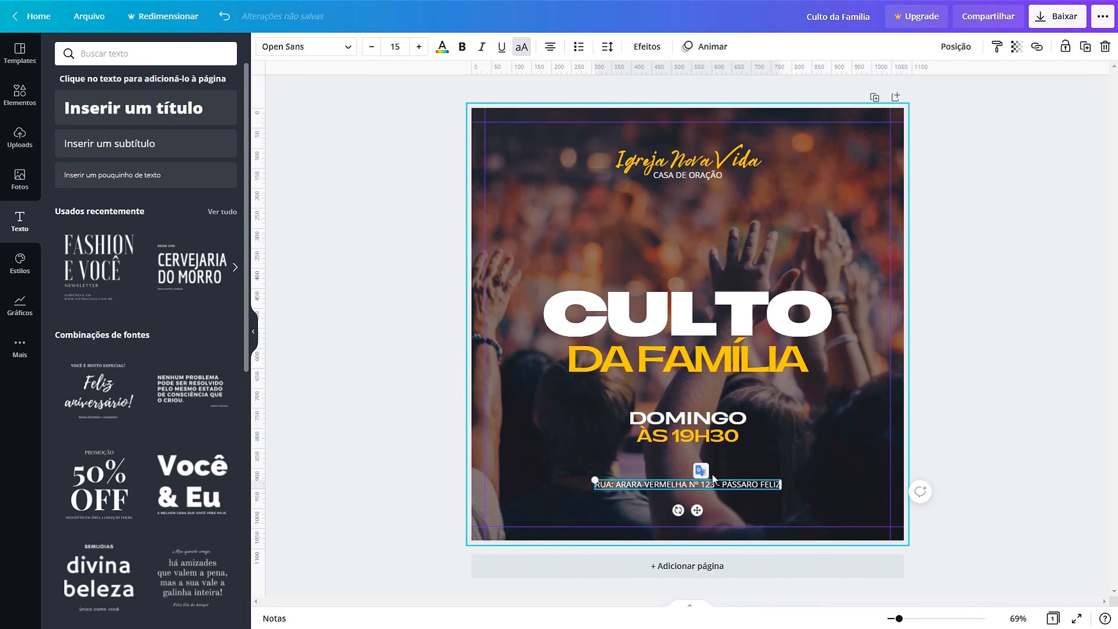
{"action": "left_click", "coordinate": [979, 412]}
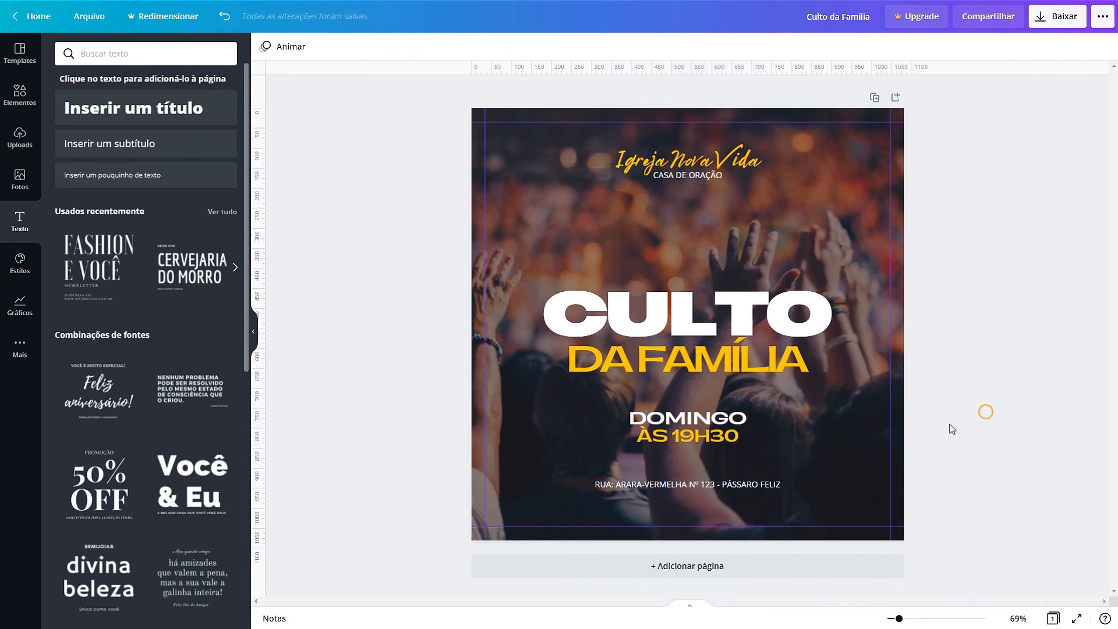
Set the letter spacing of the address line near the bottom of the design to 99.
{"action": "left_click", "coordinate": [746, 481]}
{"action": "left_click", "coordinate": [609, 50]}
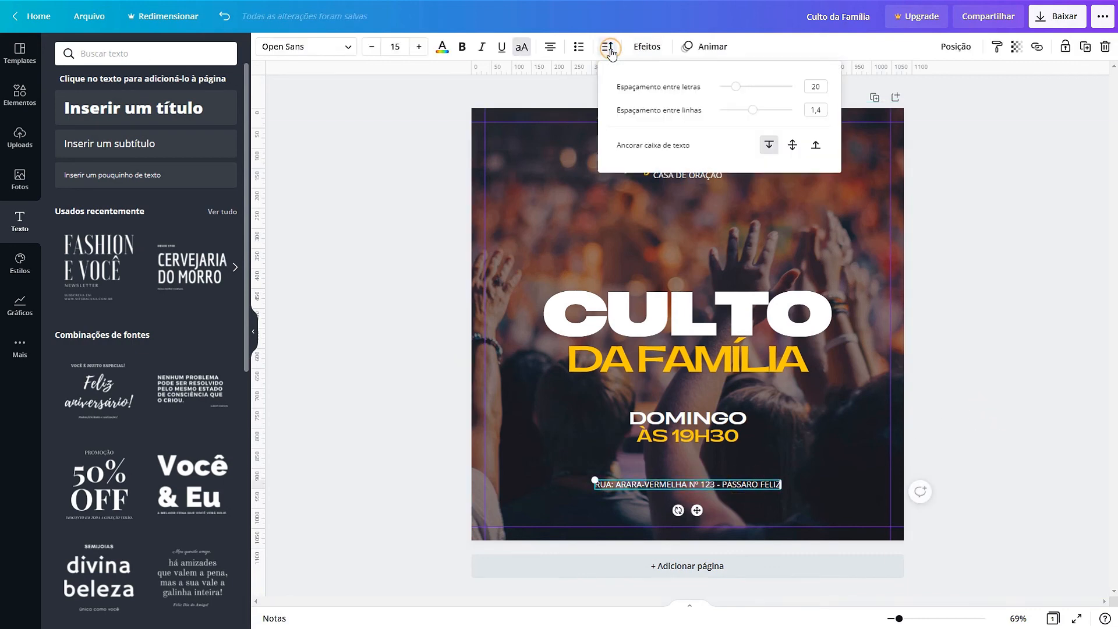
{"action": "mouse_move", "coordinate": [728, 87]}
{"action": "left_mouse_down"}
{"action": "mouse_move", "coordinate": [779, 90]}
{"action": "mouse_move", "coordinate": [736, 87]}
{"action": "mouse_move", "coordinate": [743, 93]}
{"action": "left_mouse_up"}
{"action": "double_click", "coordinate": [821, 86]}
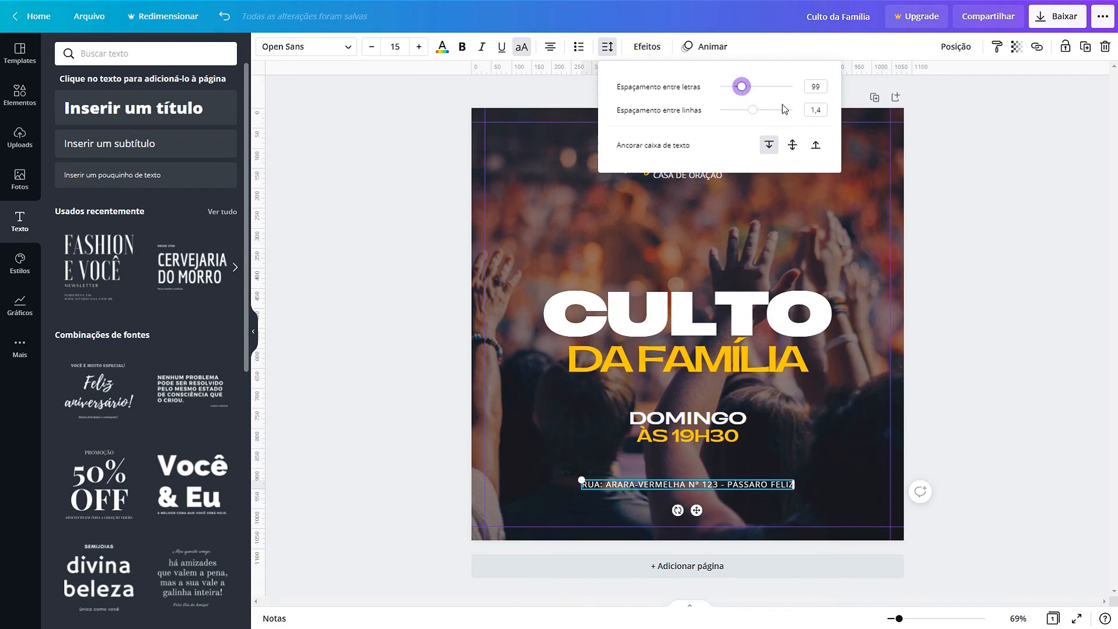
{"action": "left_click", "coordinate": [971, 155]}
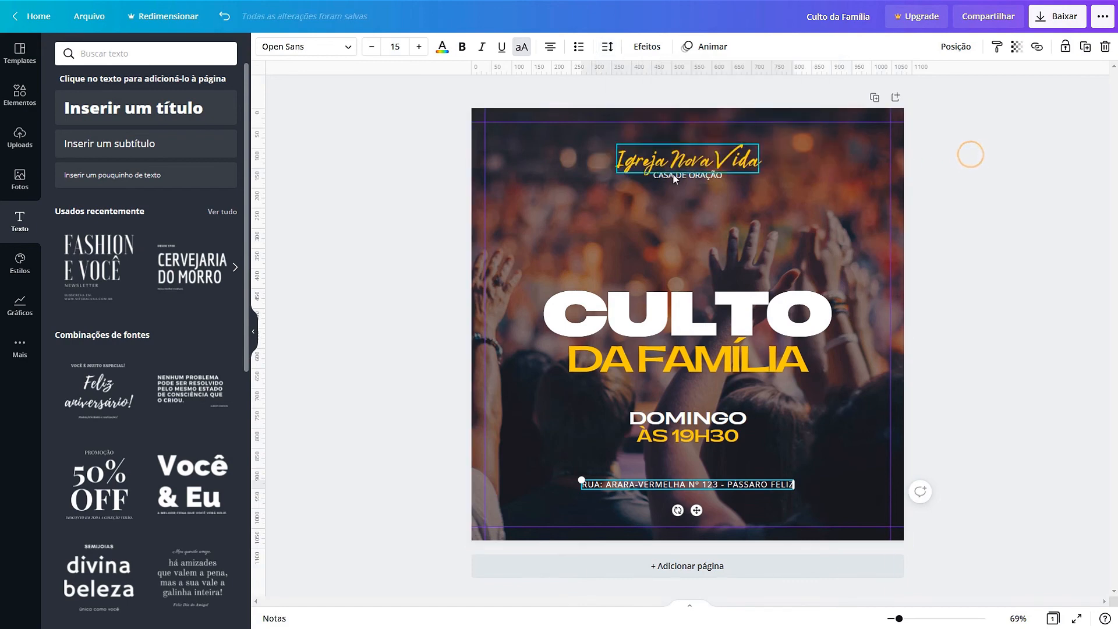
{"action": "left_click", "coordinate": [382, 346]}
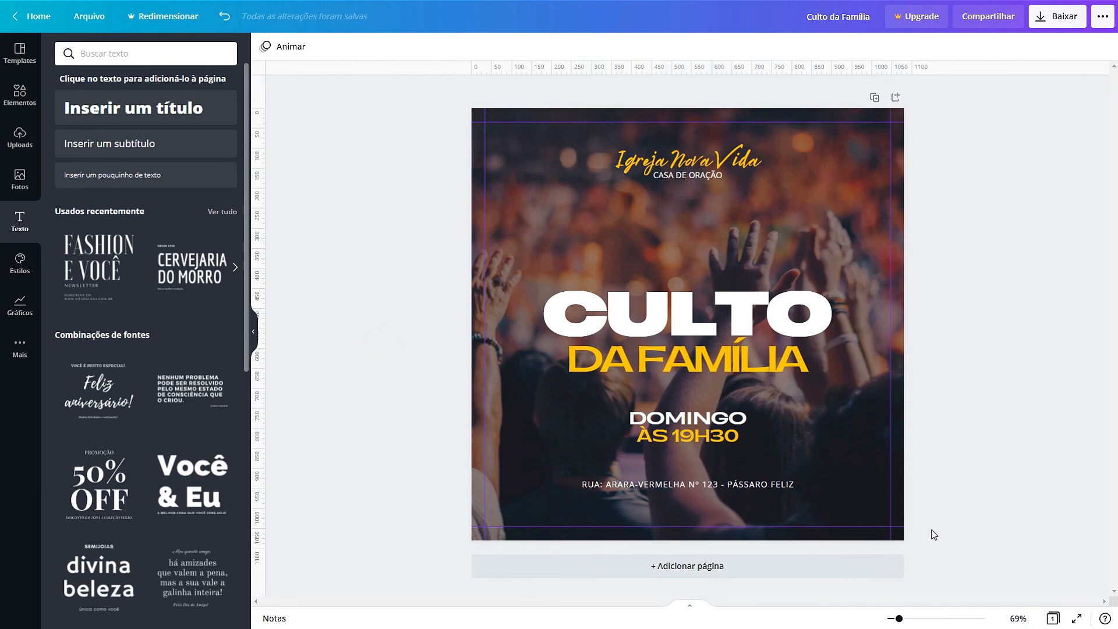
Hide the guide lines and the rulers around the design.
{"action": "left_click", "coordinate": [82, 16]}
{"action": "left_click", "coordinate": [129, 157]}
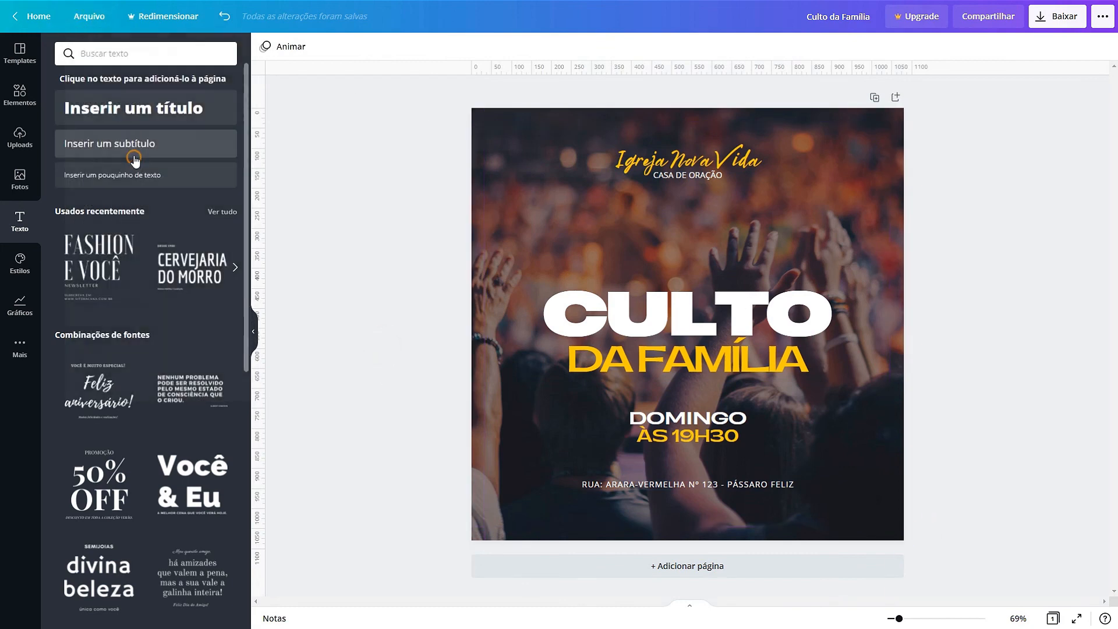
{"action": "left_click", "coordinate": [88, 16]}
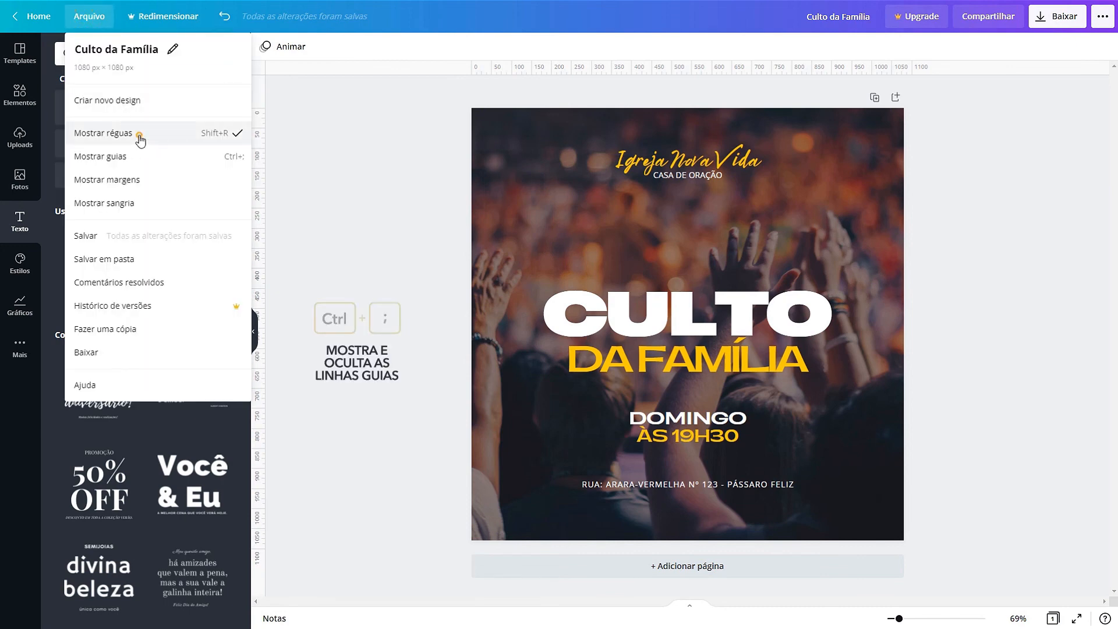
{"action": "left_click", "coordinate": [135, 132]}
{"action": "left_click", "coordinate": [355, 184]}
{"action": "left_click", "coordinate": [1008, 372]}
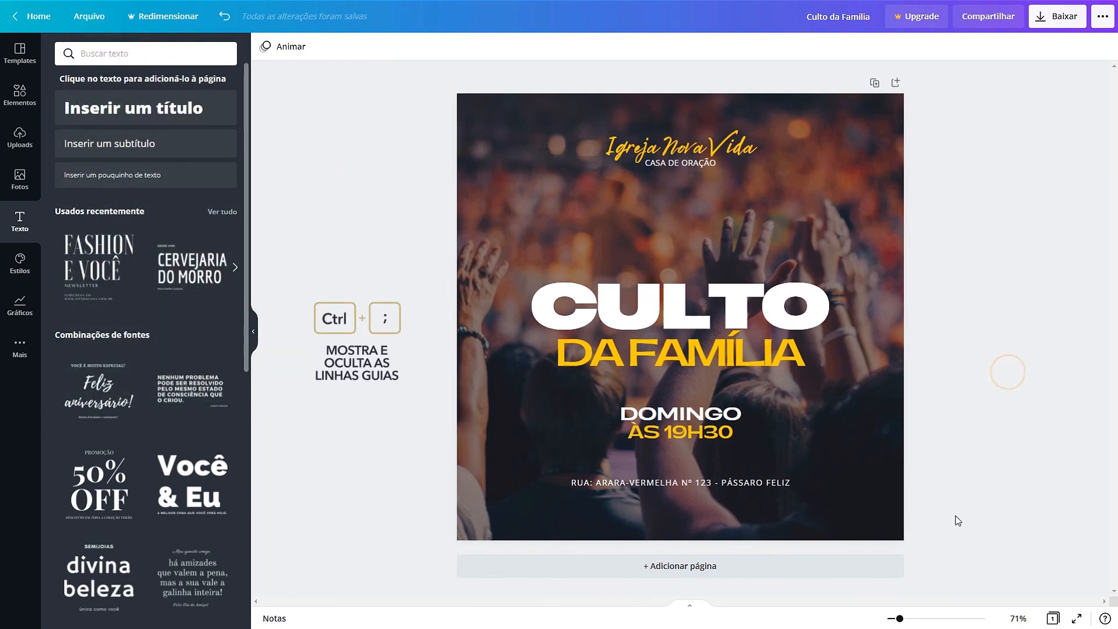
Change the font of the "CASA DE ORAÇÃO" text to Assistant Regular and make it bold.
{"action": "key", "text": "ctrl+z"}
{"action": "left_click", "coordinate": [686, 165]}
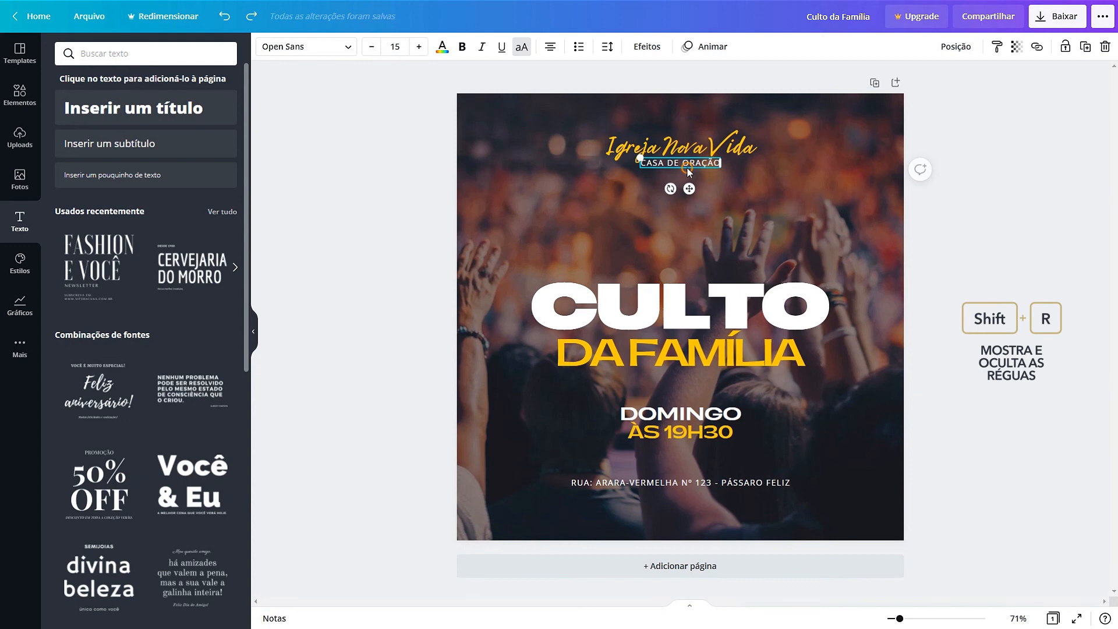
{"action": "left_click", "coordinate": [323, 50]}
{"action": "left_click", "coordinate": [90, 128]}
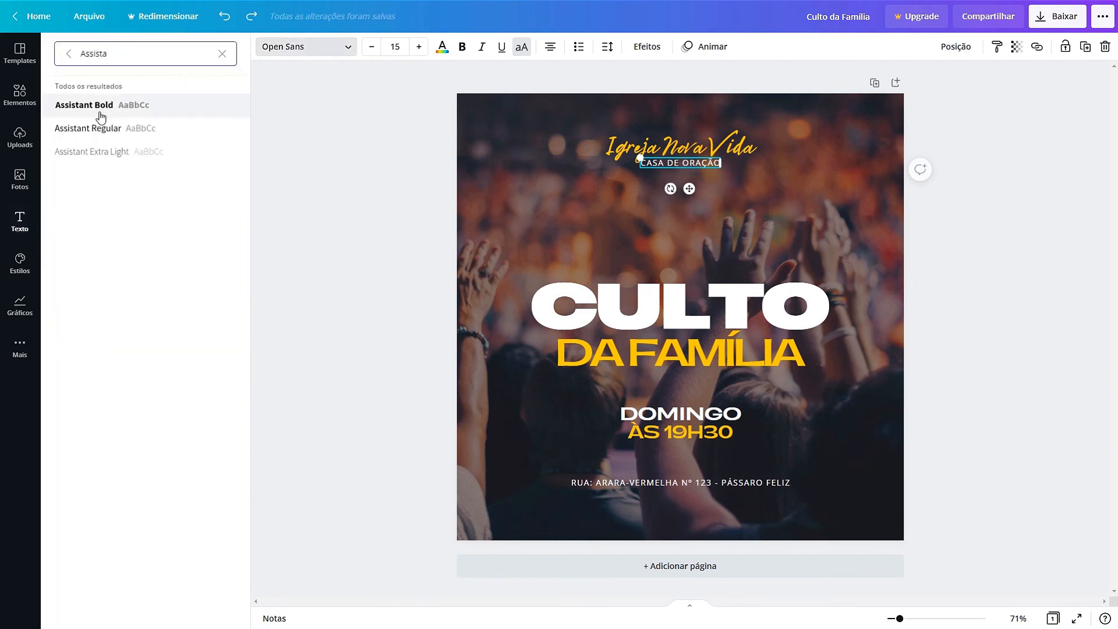
{"action": "left_click", "coordinate": [93, 130]}
{"action": "left_click", "coordinate": [349, 147]}
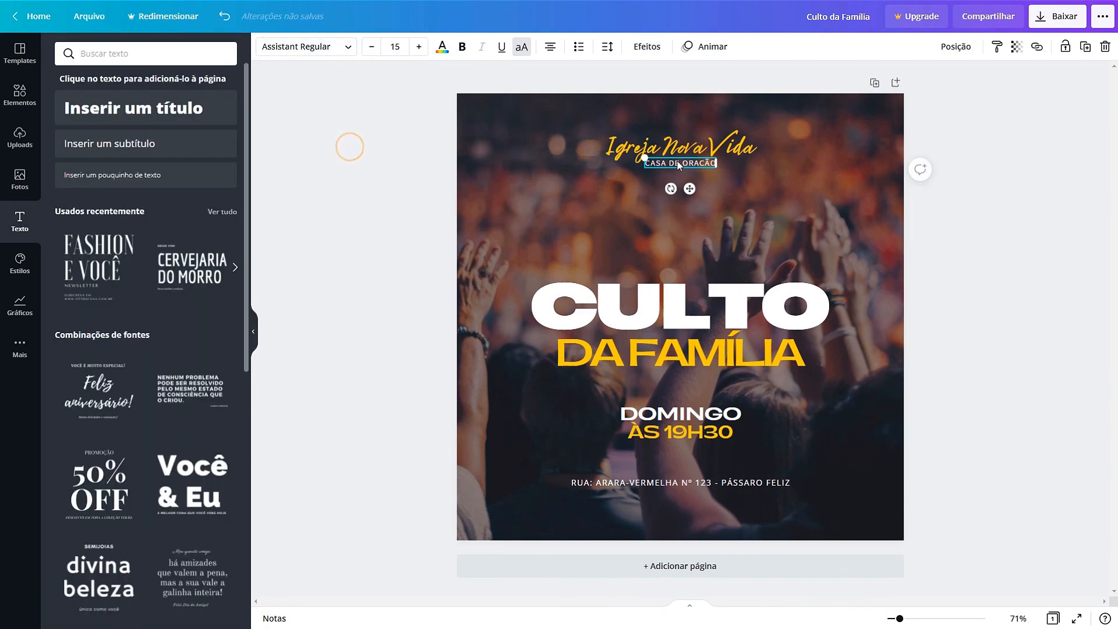
{"action": "left_click", "coordinate": [323, 218]}
Change the font of the address line to Assistant Regular and make it bold.
{"action": "left_click", "coordinate": [637, 483]}
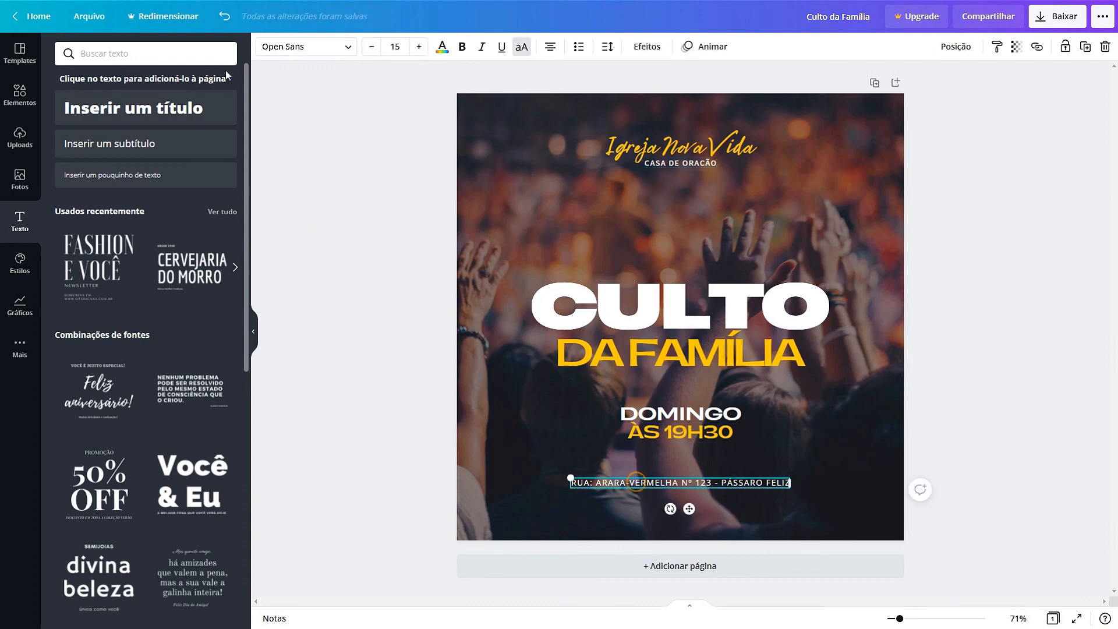
{"action": "left_click", "coordinate": [303, 50]}
{"action": "left_click", "coordinate": [104, 130]}
{"action": "left_click", "coordinate": [462, 46]}
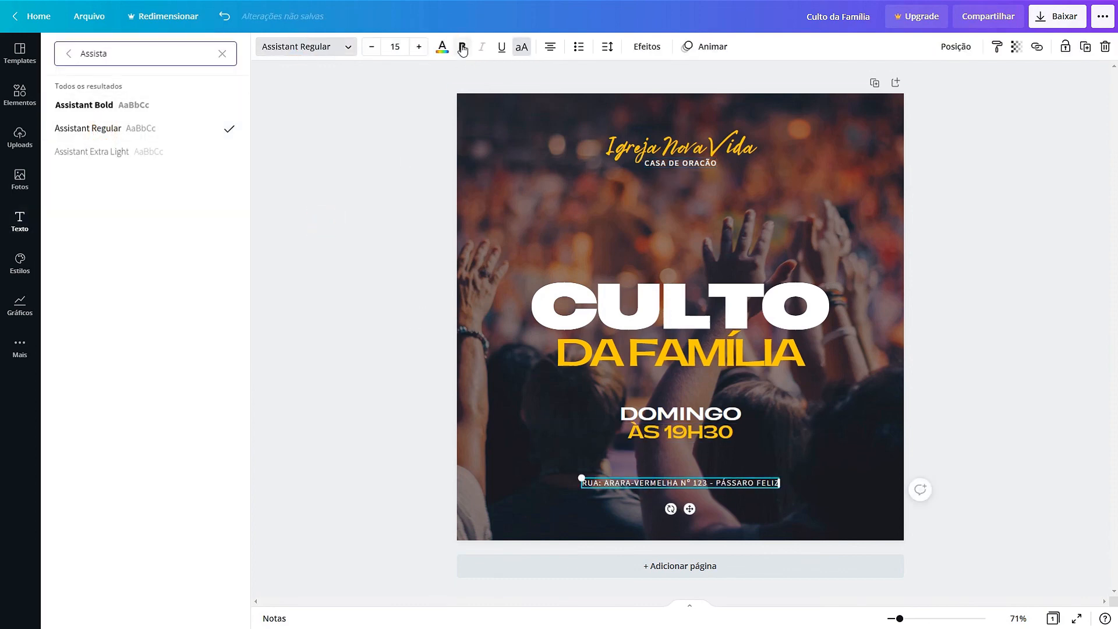
{"action": "left_click", "coordinate": [351, 278]}
Group the "DOMINGO" and "ÀS 19H30" texts together.
{"action": "left_click", "coordinate": [719, 436]}
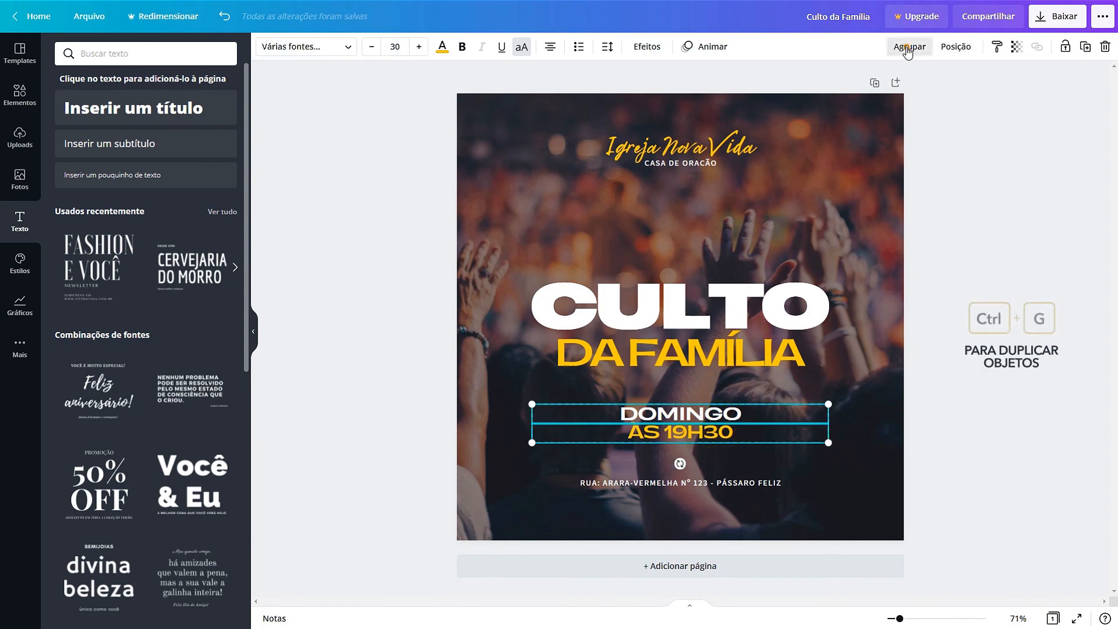
{"action": "left_click", "coordinate": [906, 47]}
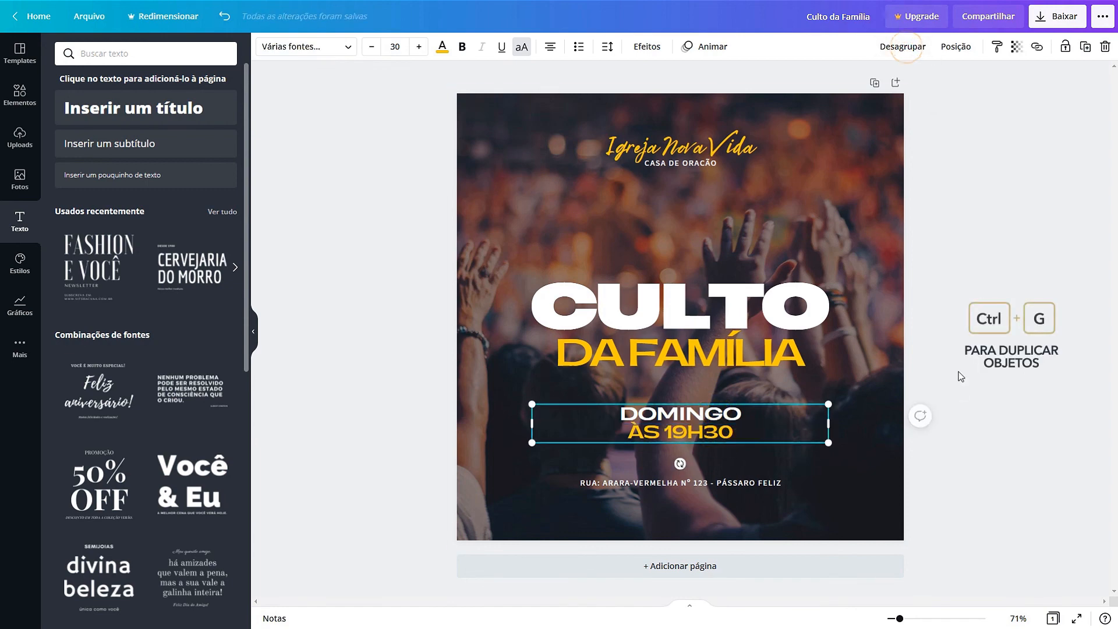
Group the "CULTO" and "DA FAMÍLIA" texts and nudge the grouped title slightly up.
{"action": "left_click", "coordinate": [691, 355]}
{"action": "left_click", "coordinate": [680, 319], "text": "shift"}
{"action": "left_click", "coordinate": [917, 47]}
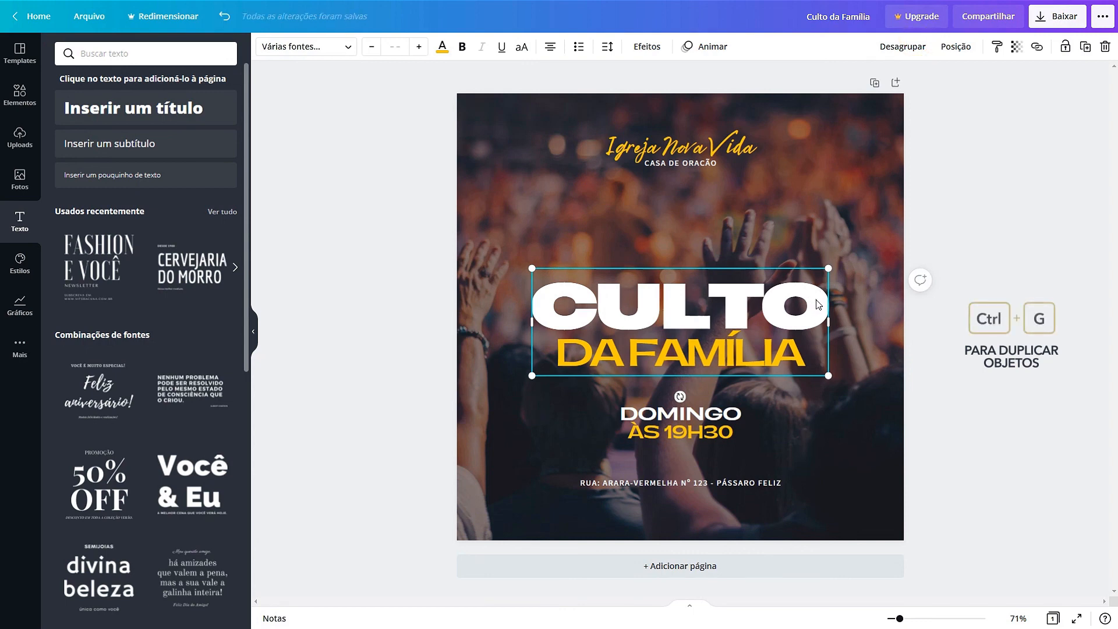
{"action": "left_click", "coordinate": [818, 303]}
{"action": "left_click", "coordinate": [961, 379]}
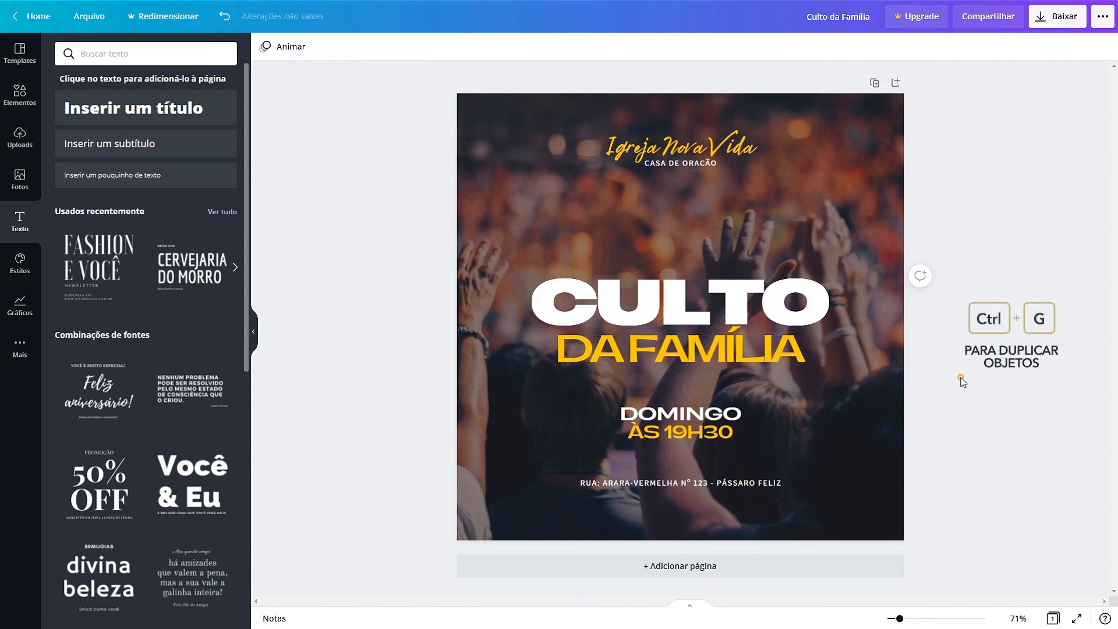
Move the "Igreja Nova Vida" and "CASA DE ORAÇÃO" texts slightly down together and group them.
{"action": "left_click", "coordinate": [710, 157]}
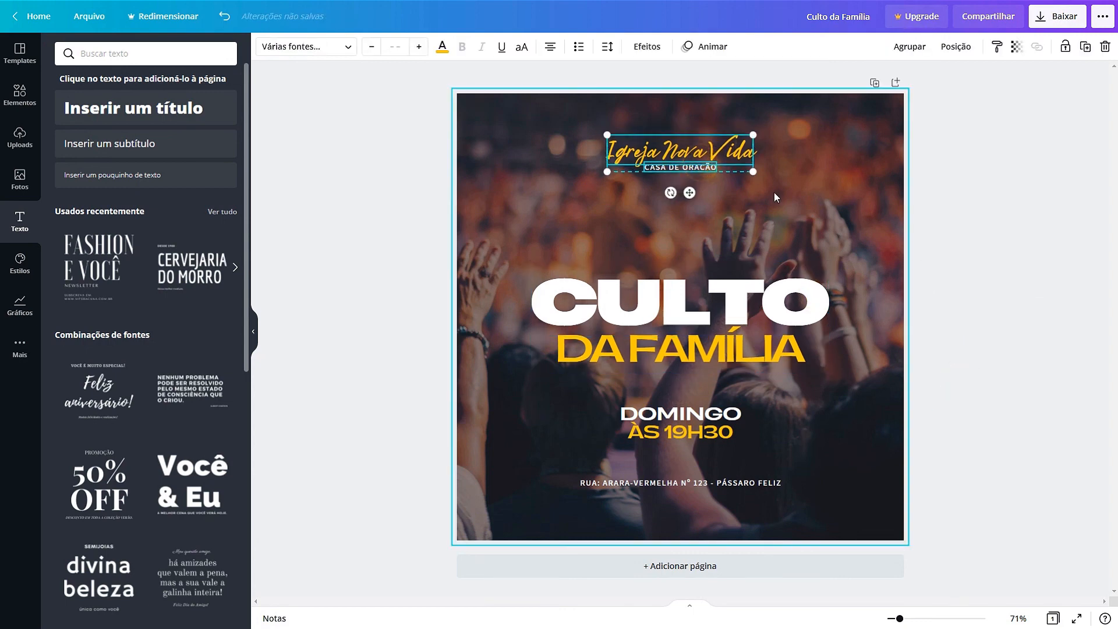
{"action": "left_click", "coordinate": [906, 47]}
{"action": "left_click", "coordinate": [1013, 187]}
Download the finished design as a JPG file.
{"action": "left_click", "coordinate": [1057, 17]}
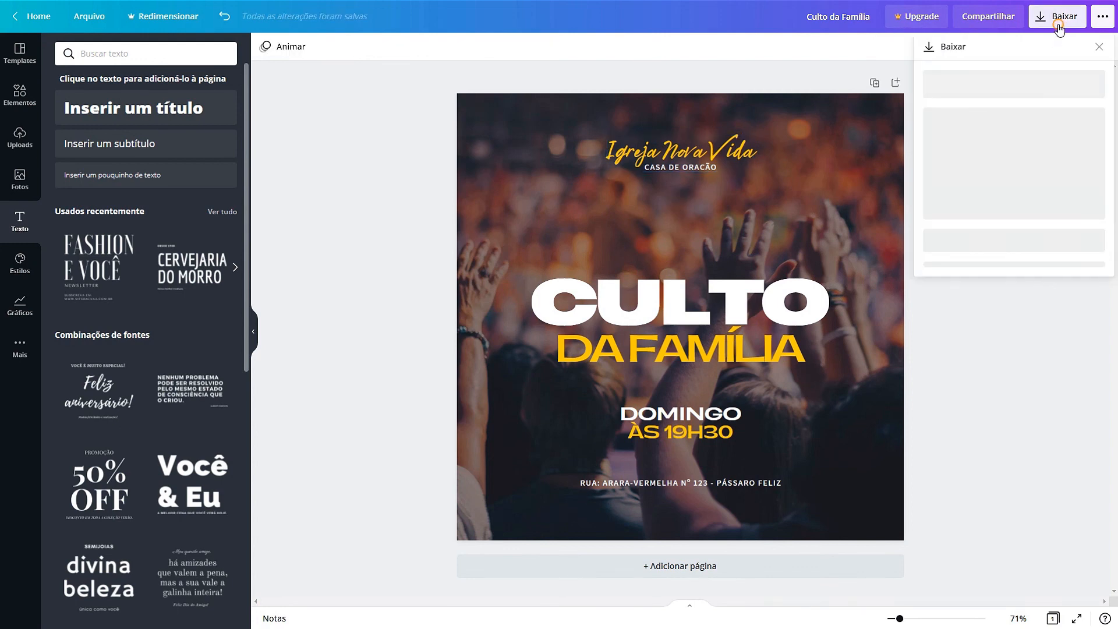
{"action": "left_click", "coordinate": [1031, 109]}
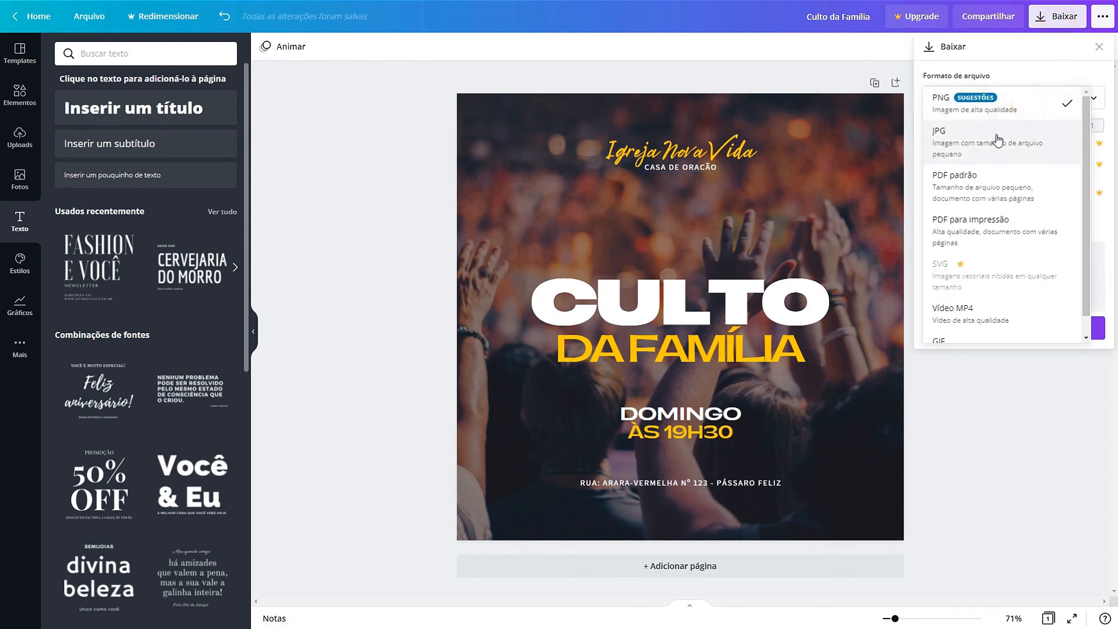
{"action": "left_click", "coordinate": [998, 139]}
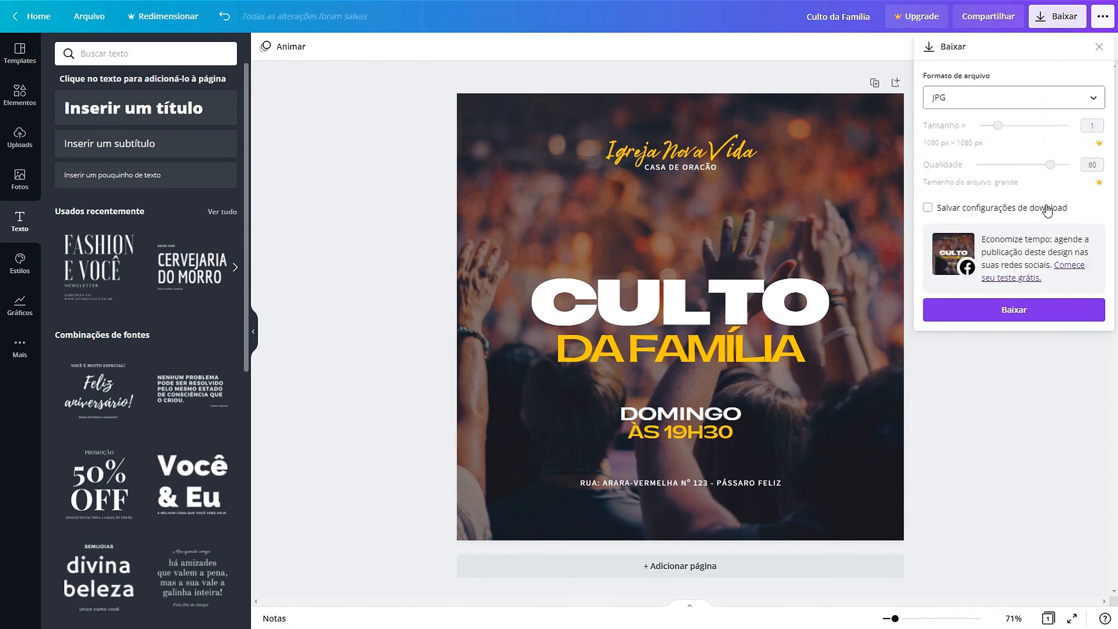
{"action": "left_click", "coordinate": [1015, 307]}
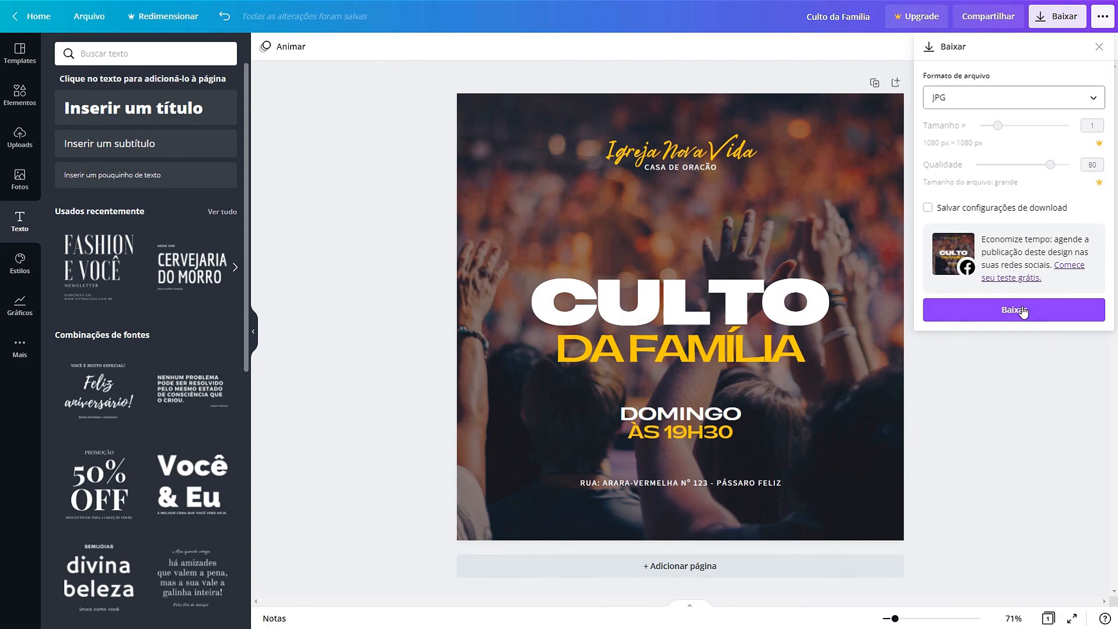